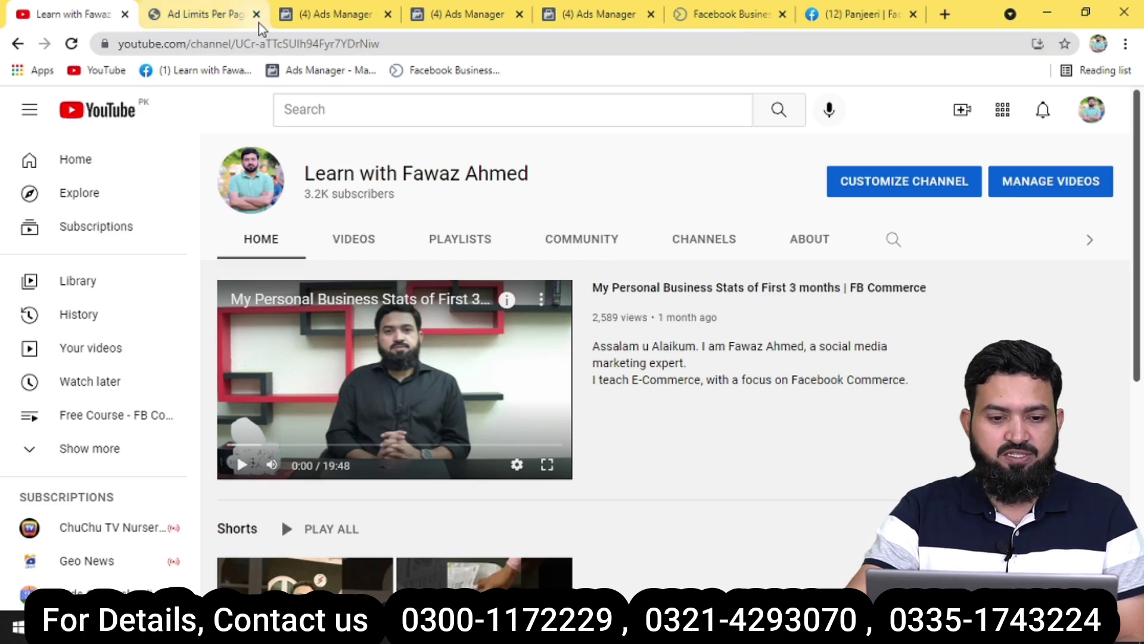
# Check the Ad Limits Per Page info, then show the Ads Manager list of 39 campaigns.
pyautogui.click(219, 18)
pyautogui.click(311, 13)
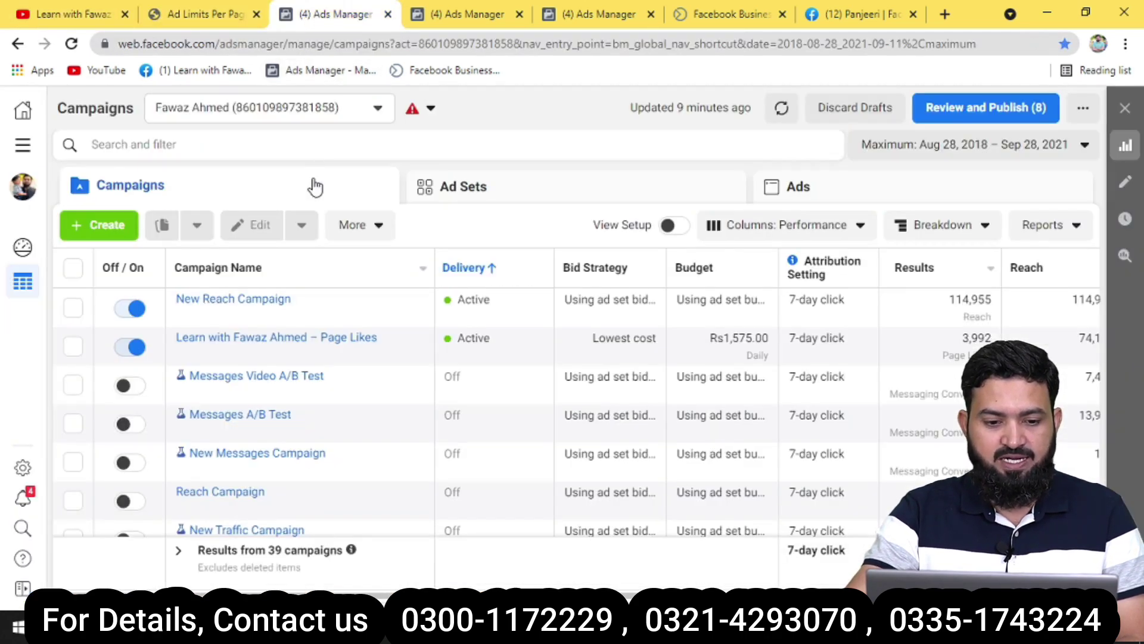
# Go to Payment Settings through All Tools > Ad Account Settings and start adding a payment method.
pyautogui.click(25, 149)
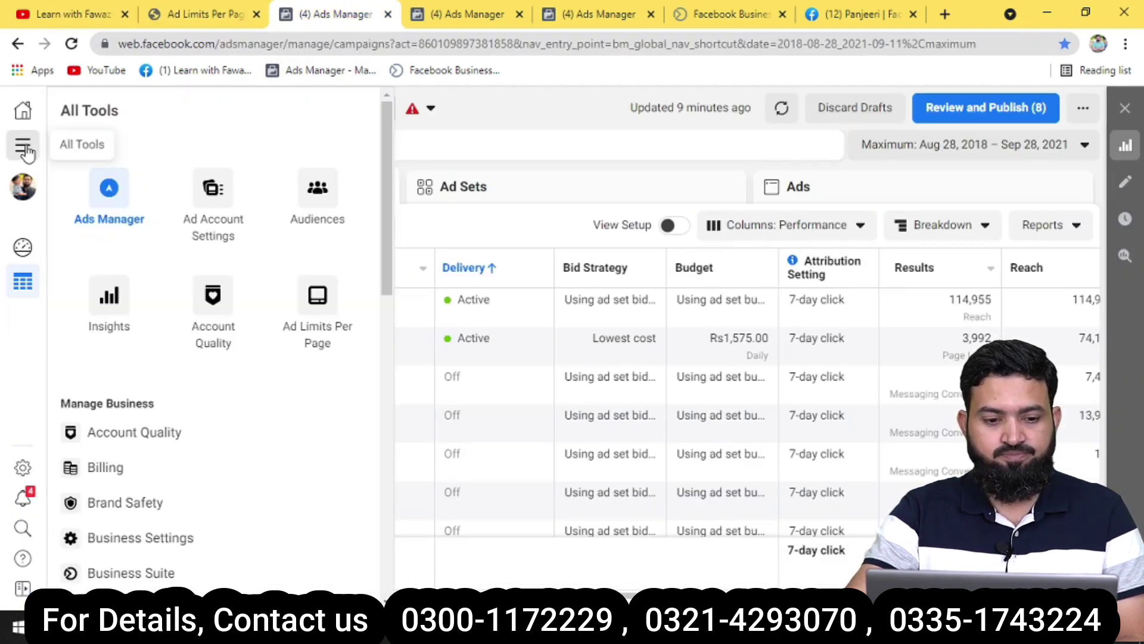
pyautogui.click(226, 216)
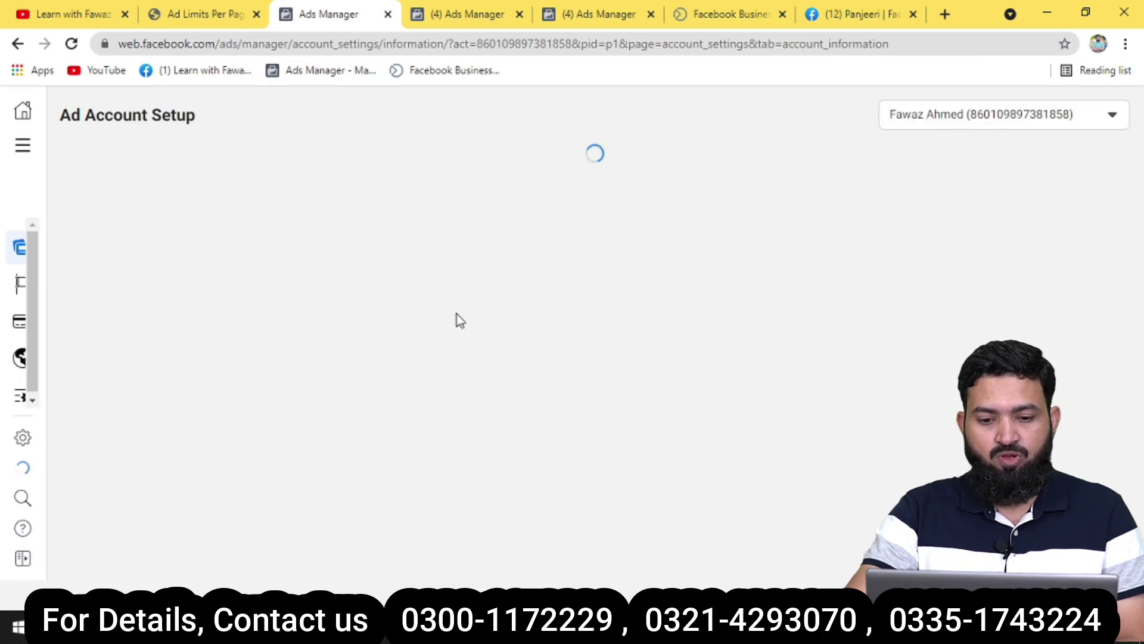
pyautogui.click(511, 234)
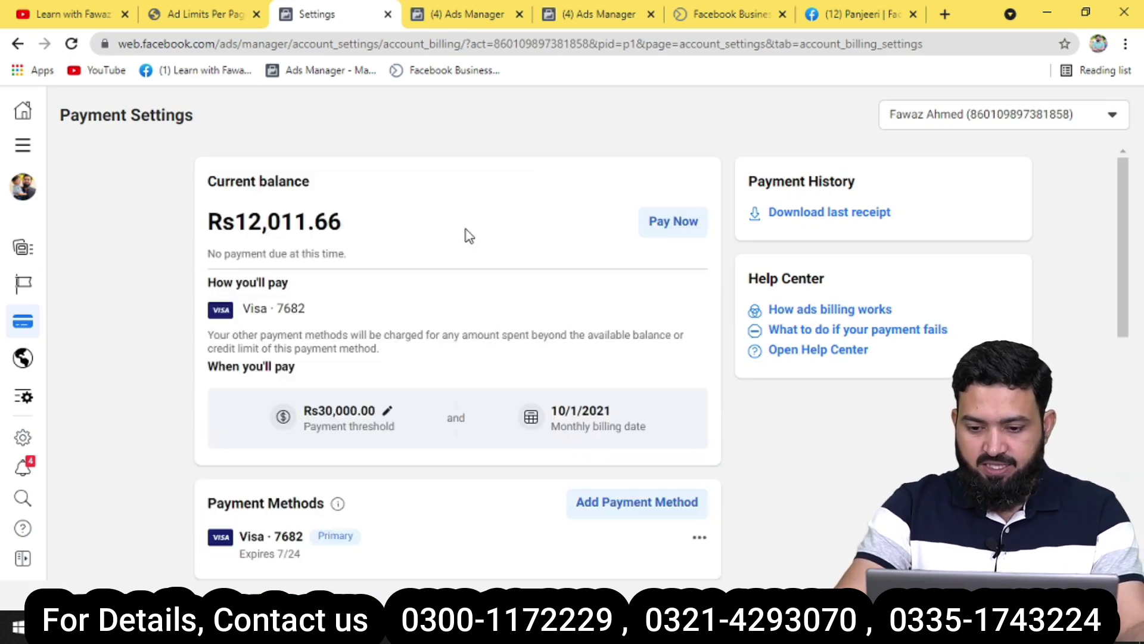
pyautogui.scroll(-4, 469, 236)
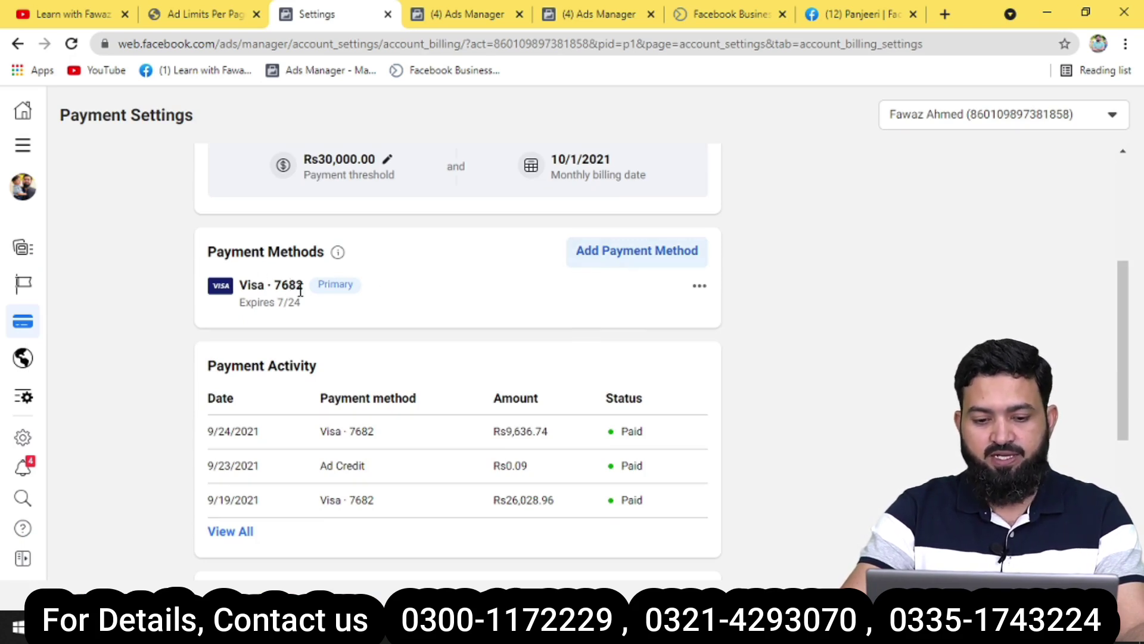
pyautogui.click(614, 261)
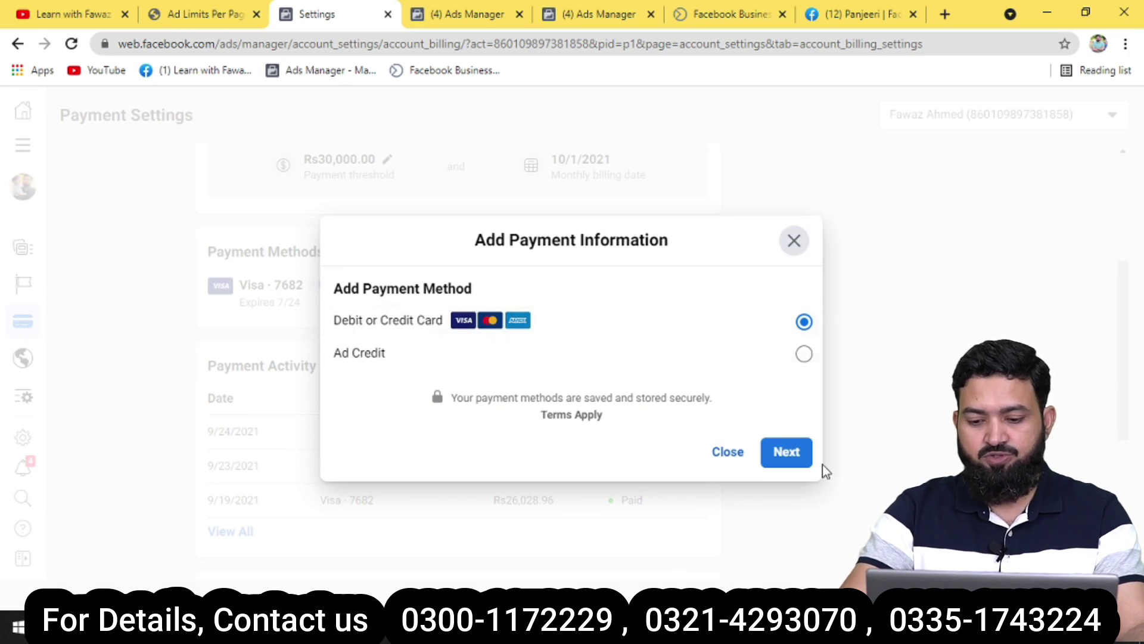
# Choose Debit or Credit Card and enter the cardholder's name, card number, expiry date and CVV.
pyautogui.click(788, 460)
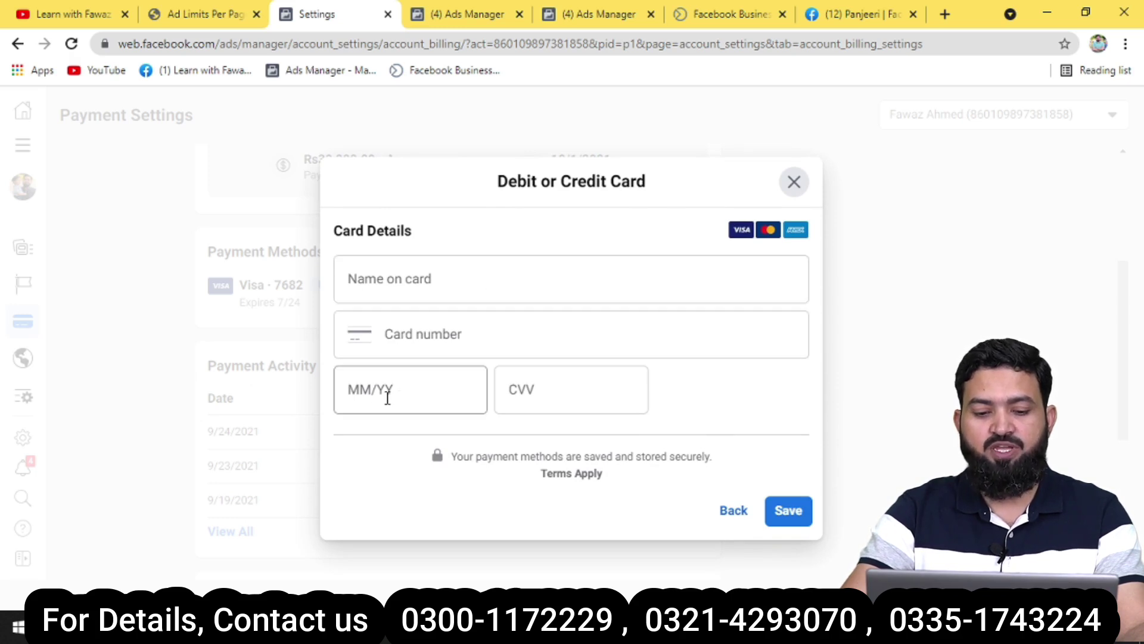
pyautogui.click(434, 287)
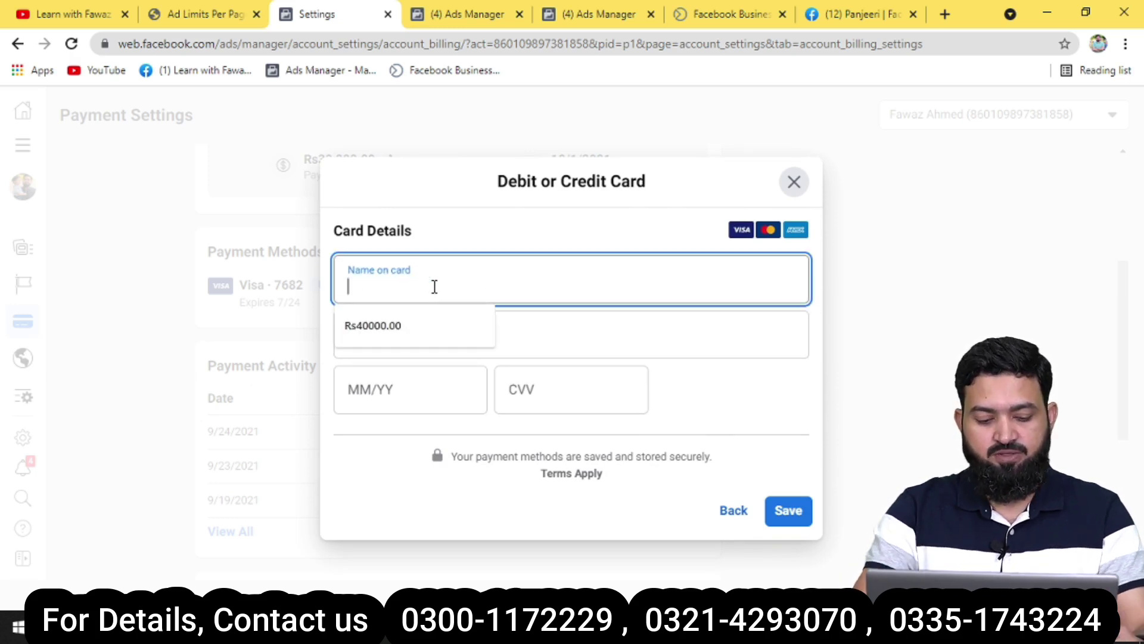
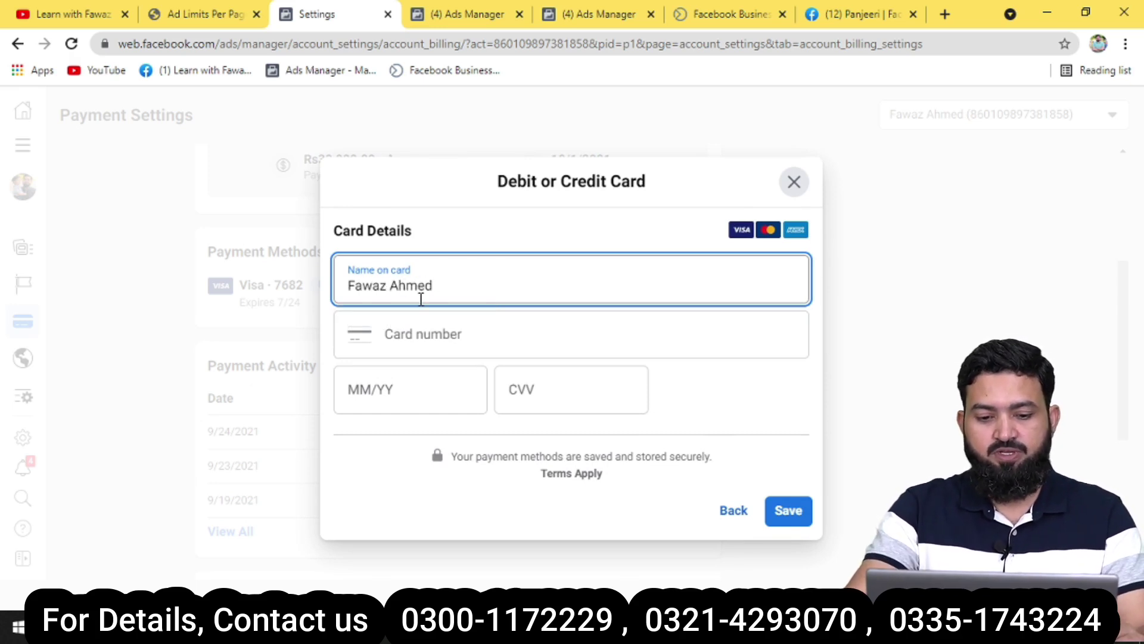
pyautogui.click(417, 336)
pyautogui.write('1234 5')
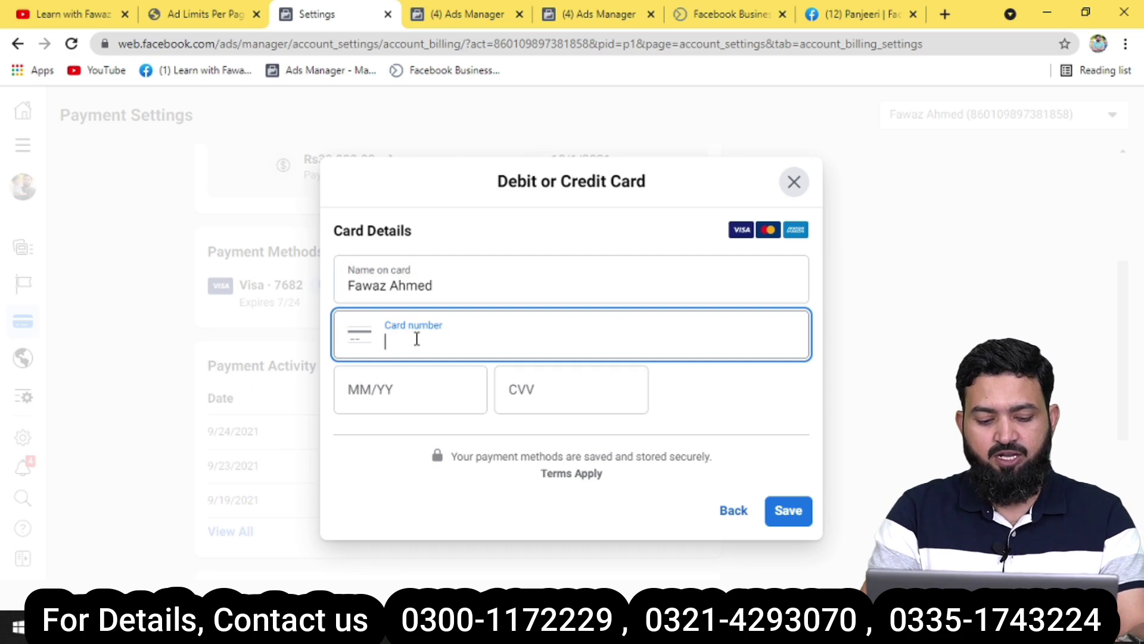
pyautogui.write('6')
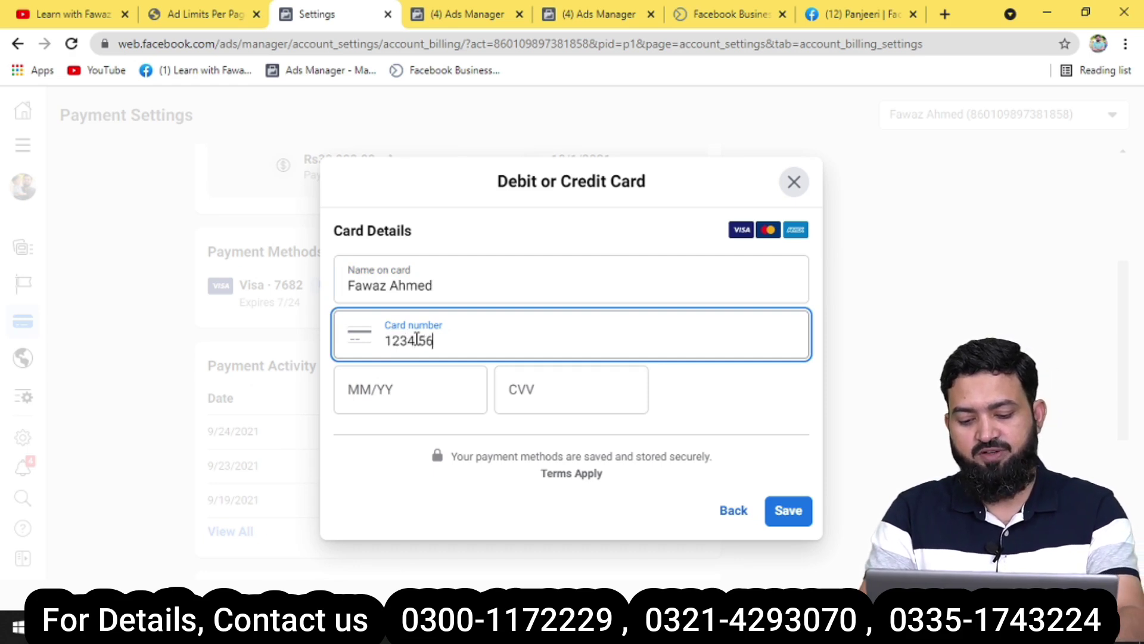
pyautogui.write('78 9012 3')
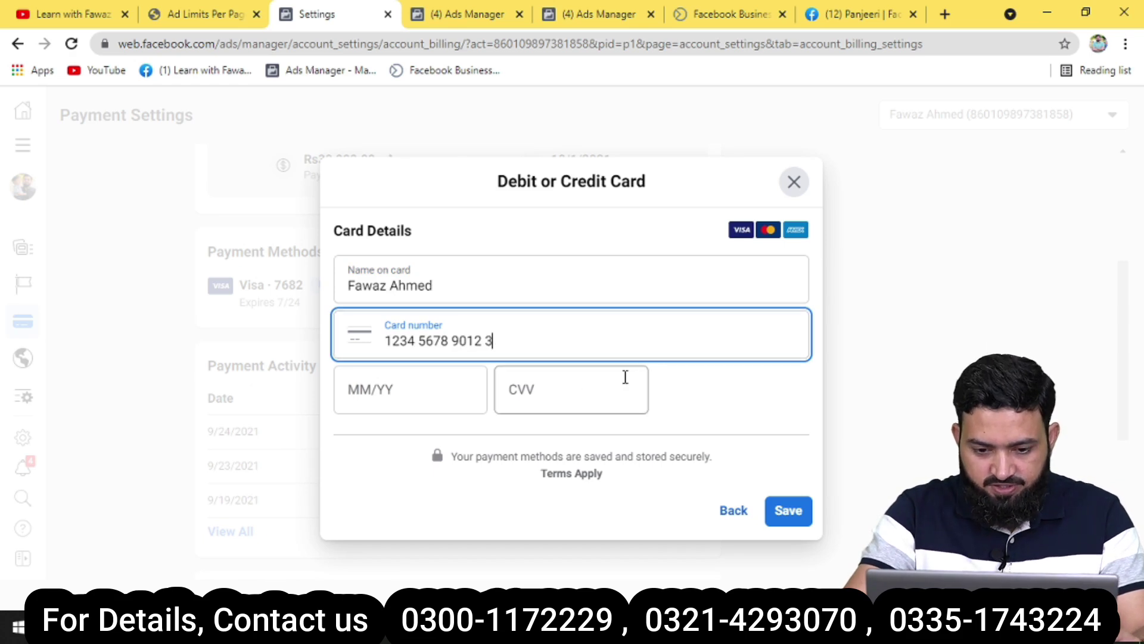
pyautogui.write('345')
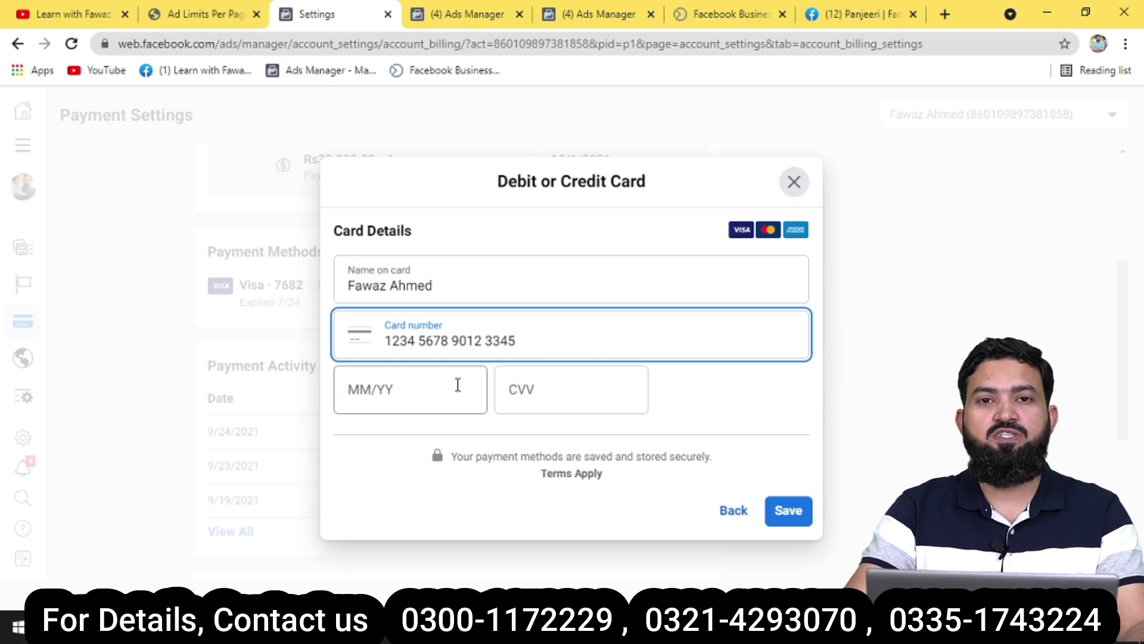
pyautogui.click(354, 391)
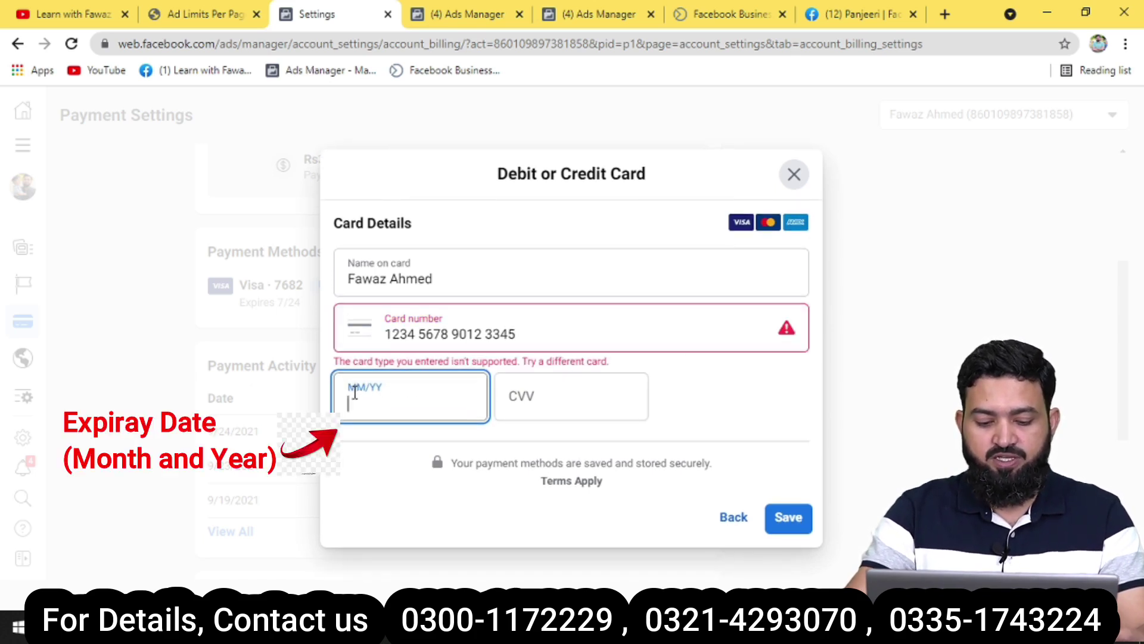
pyautogui.write('09')
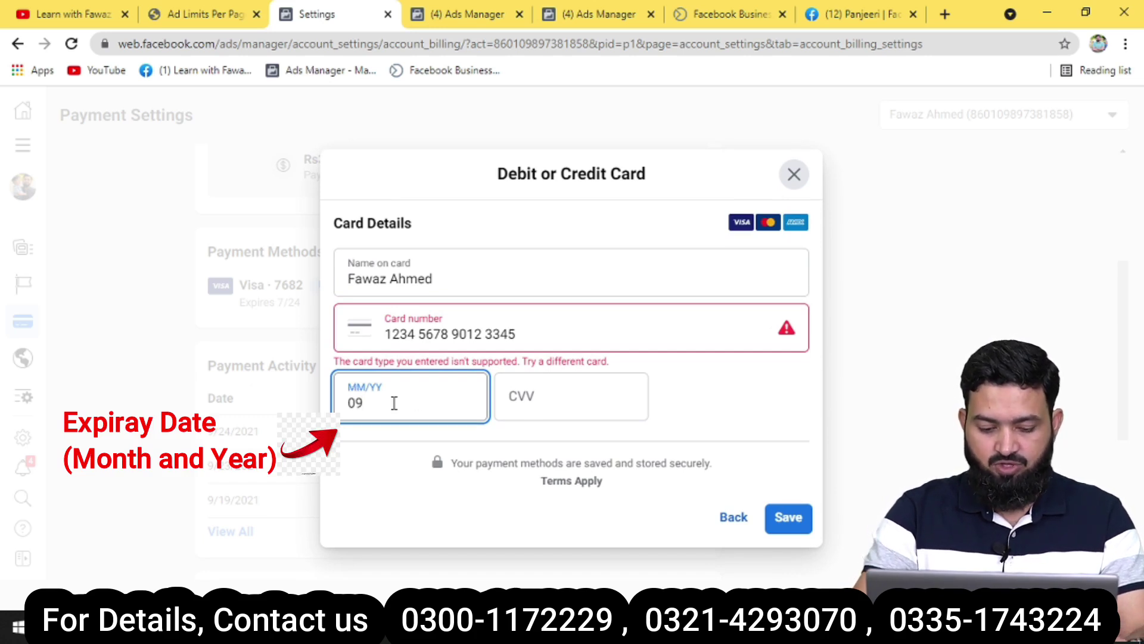
pyautogui.write('/2')
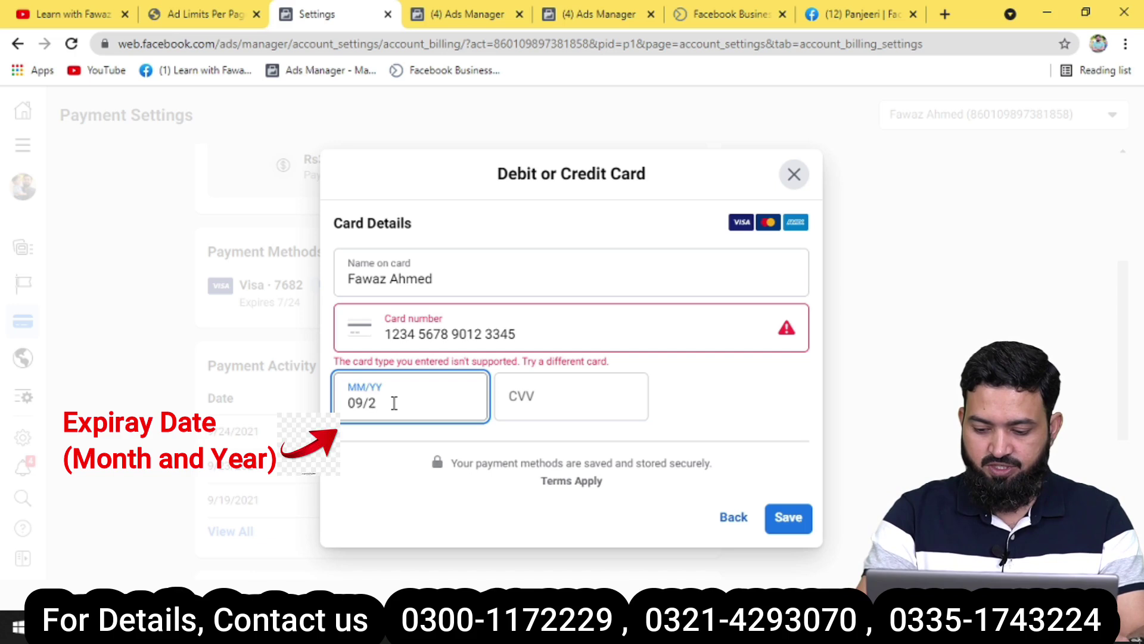
pyautogui.write('1')
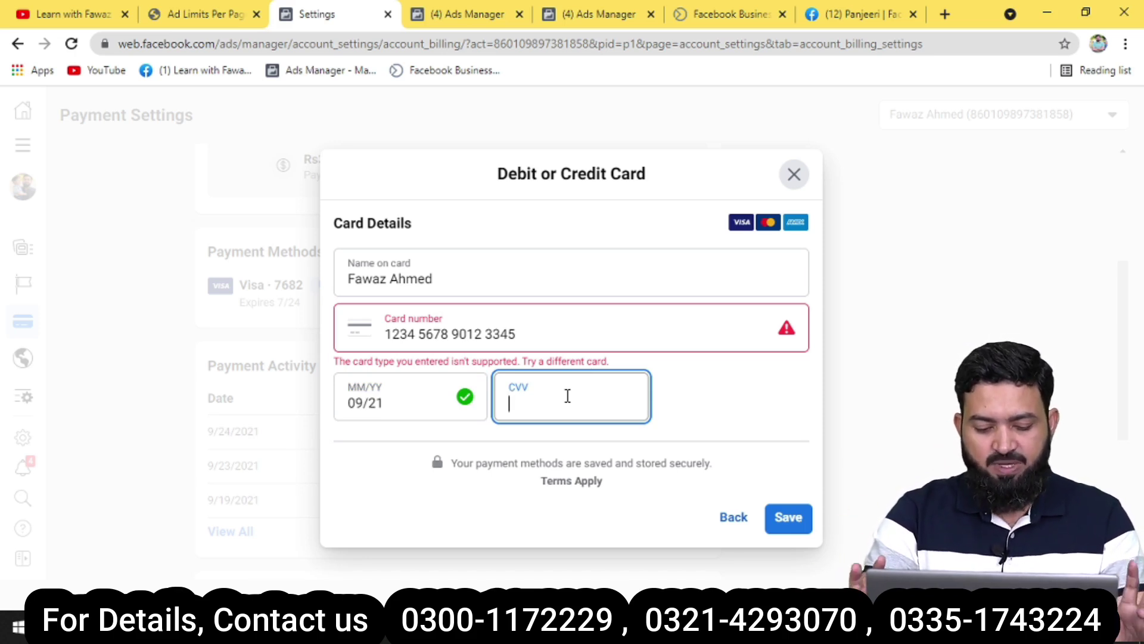
pyautogui.write('322')
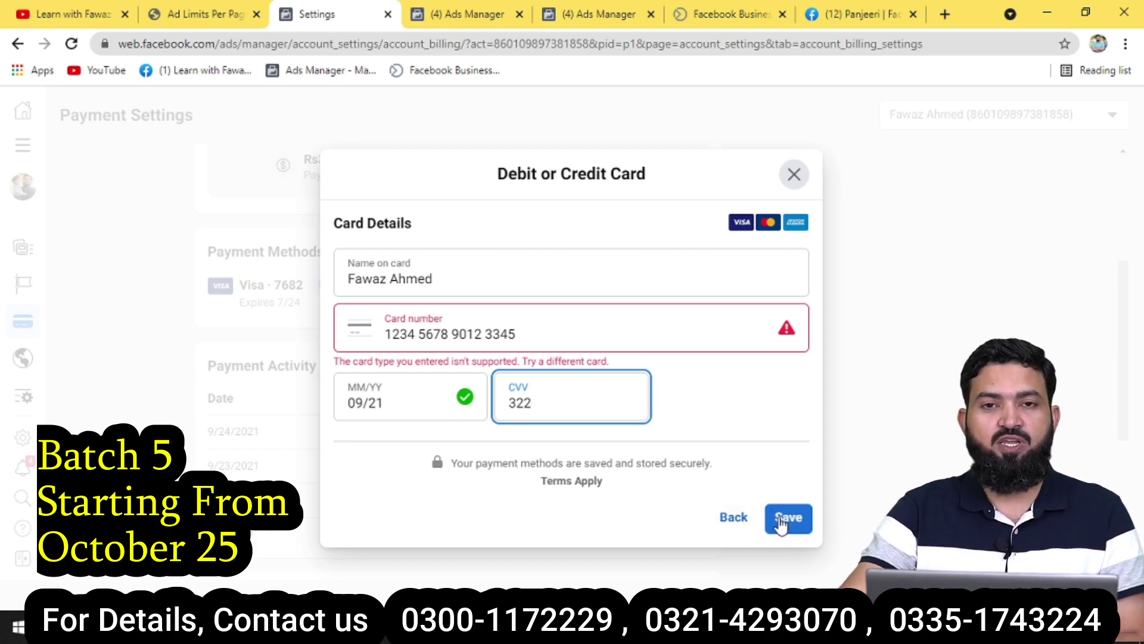
# Close the card form and review the existing card's details and its Primary label.
pyautogui.click(805, 203)
pyautogui.click(799, 192)
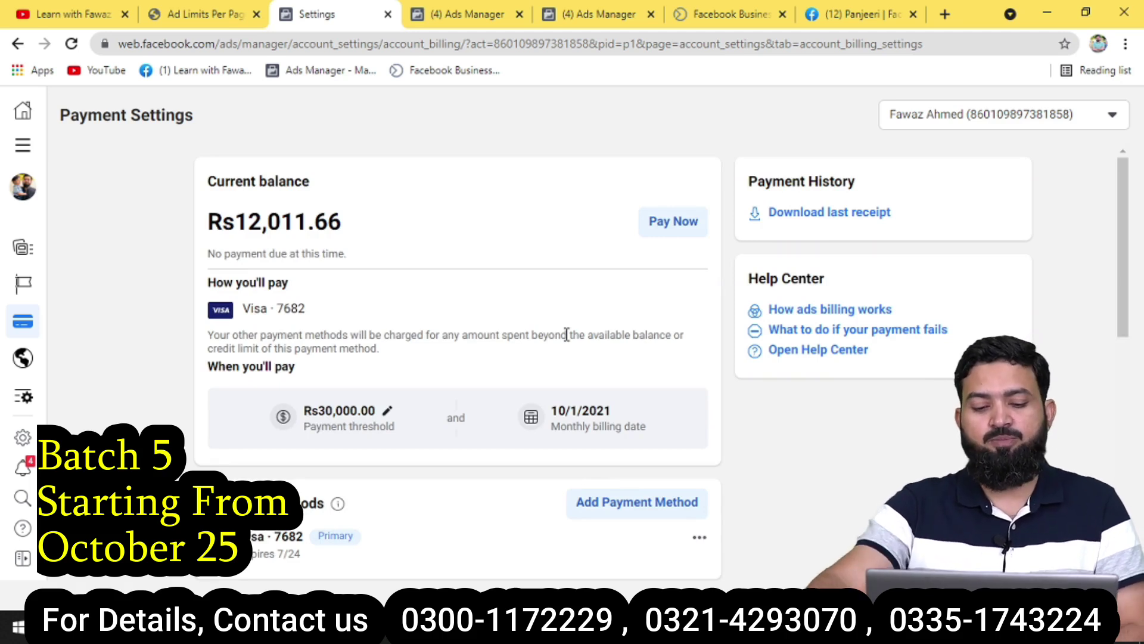
pyautogui.scroll(-3, 565, 376)
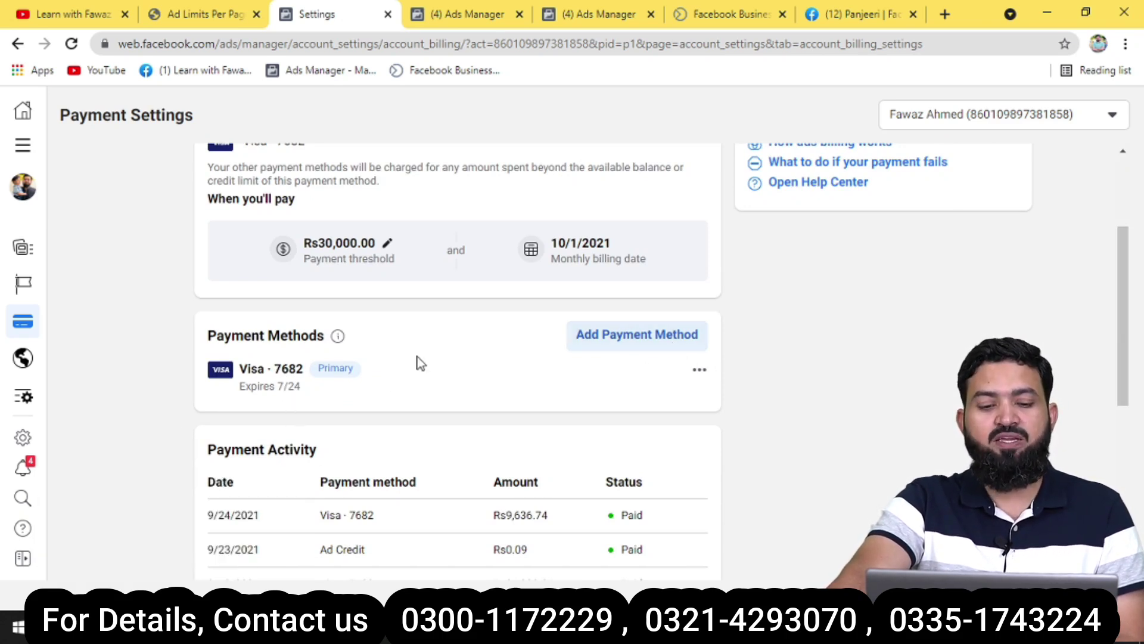
pyautogui.moveTo(347, 370); pyautogui.dragTo(300, 375)
pyautogui.click(359, 390)
pyautogui.moveTo(369, 379); pyautogui.dragTo(313, 377)
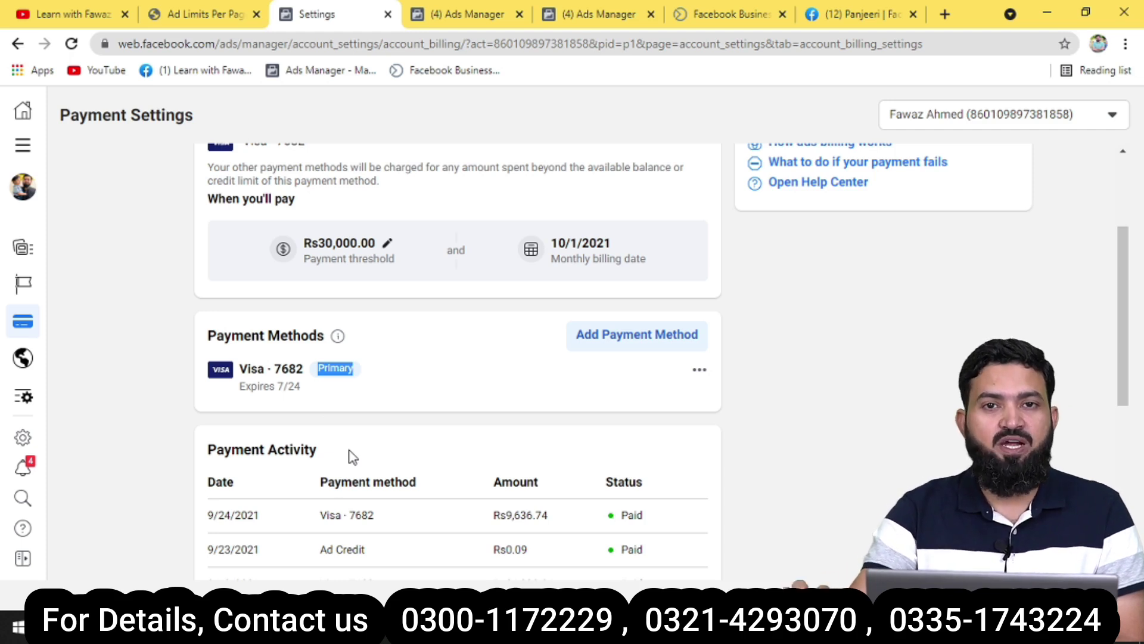
# Open and dismiss the existing card's options menu, then return to the YouTube channel.
pyautogui.click(698, 371)
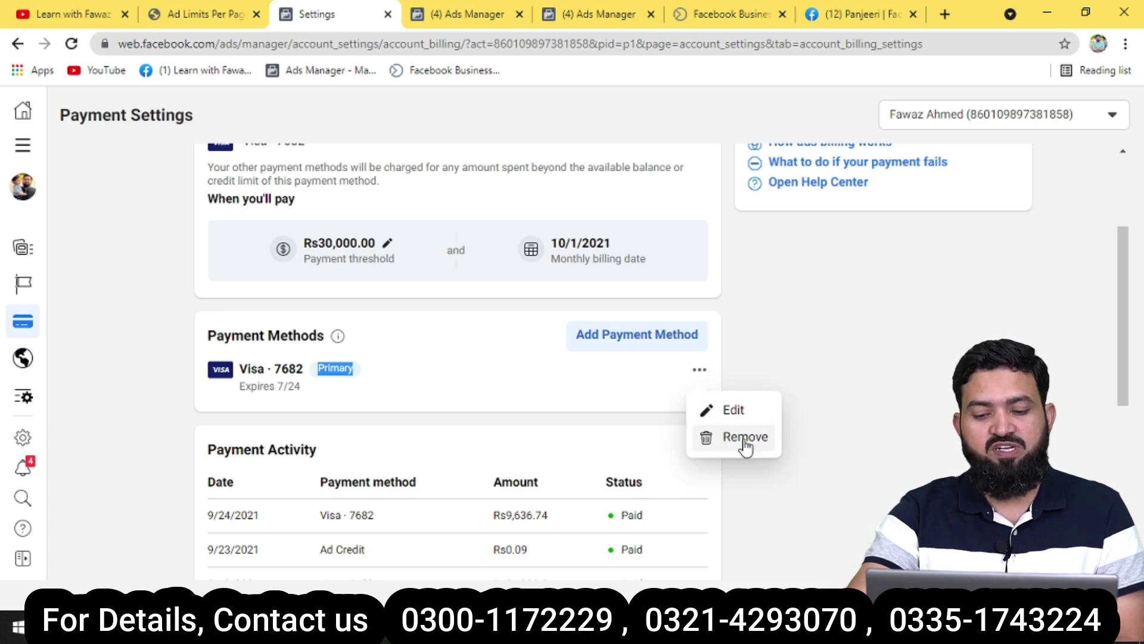
pyautogui.click(603, 399)
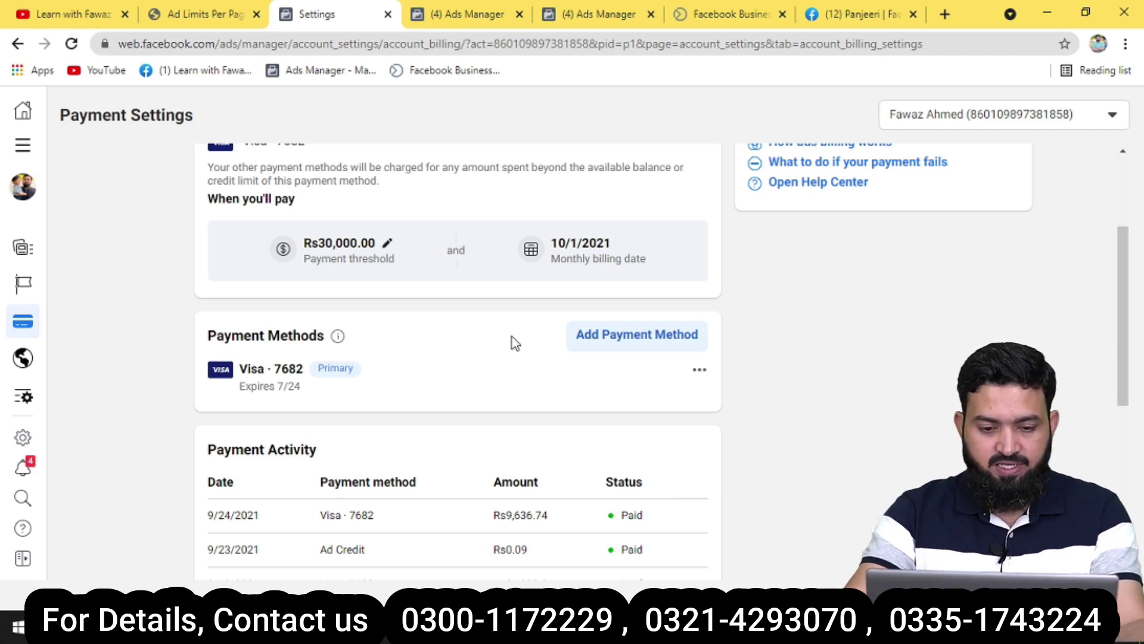
pyautogui.click(101, 16)
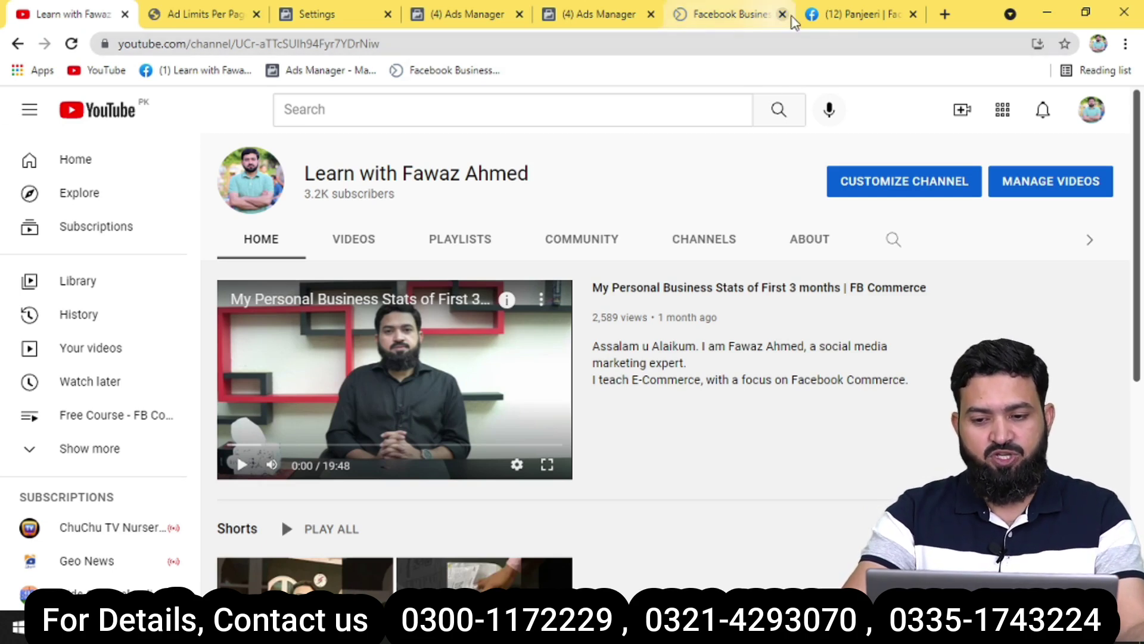
# In a new tab, search 'facebook advertising policies' and open Facebook's Advertising Policies page.
pyautogui.click(873, 18)
pyautogui.click(945, 17)
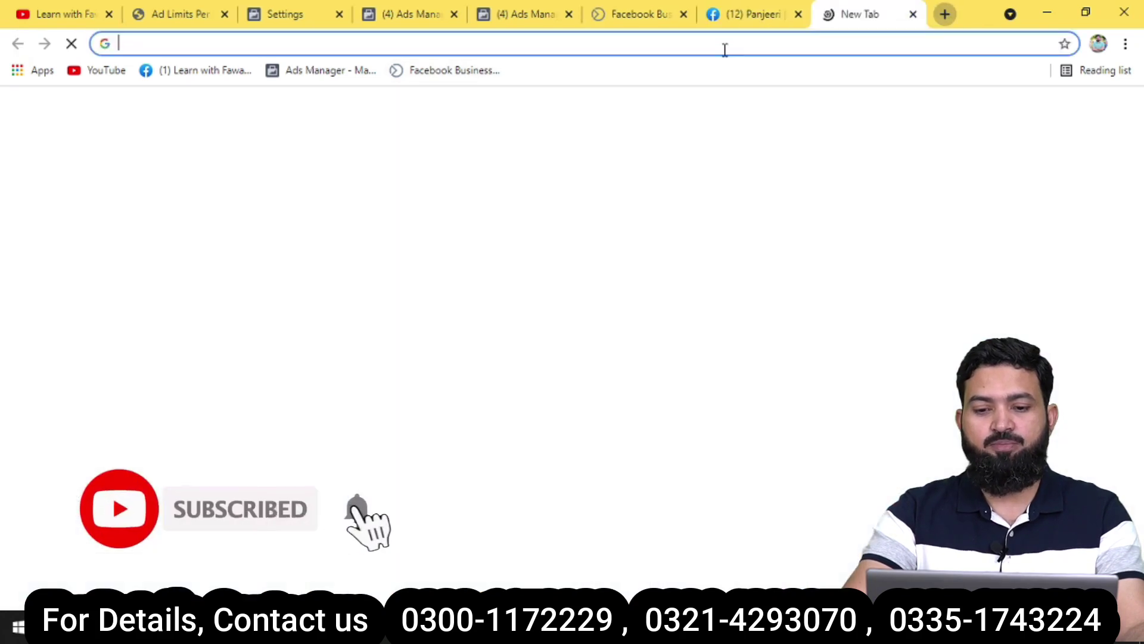
pyautogui.click(724, 48)
pyautogui.write('face')
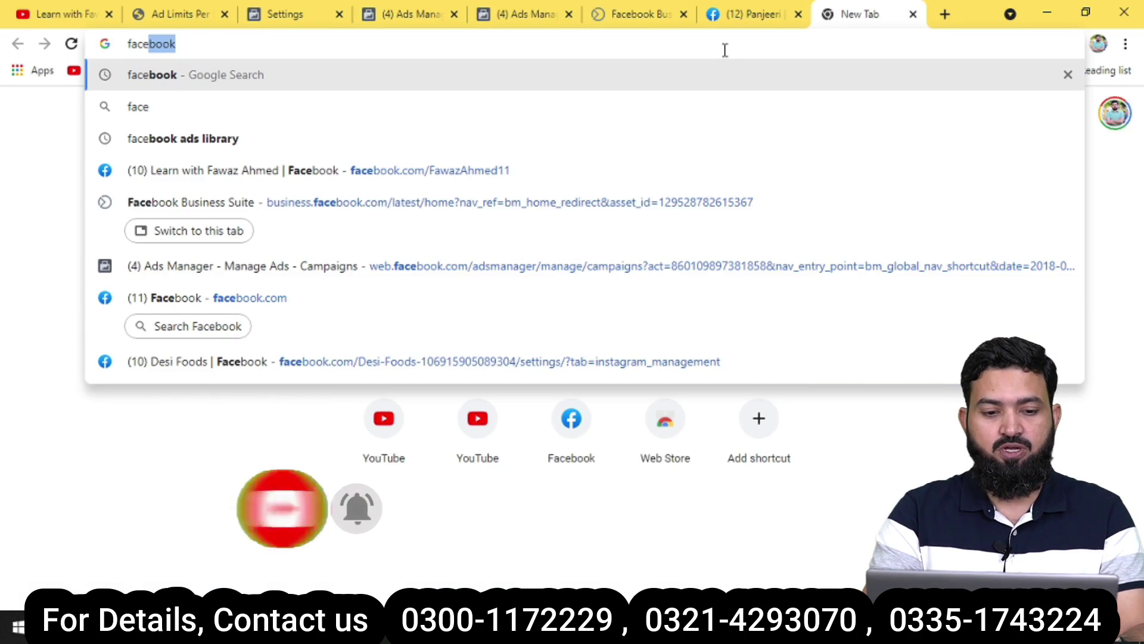
pyautogui.write('book ')
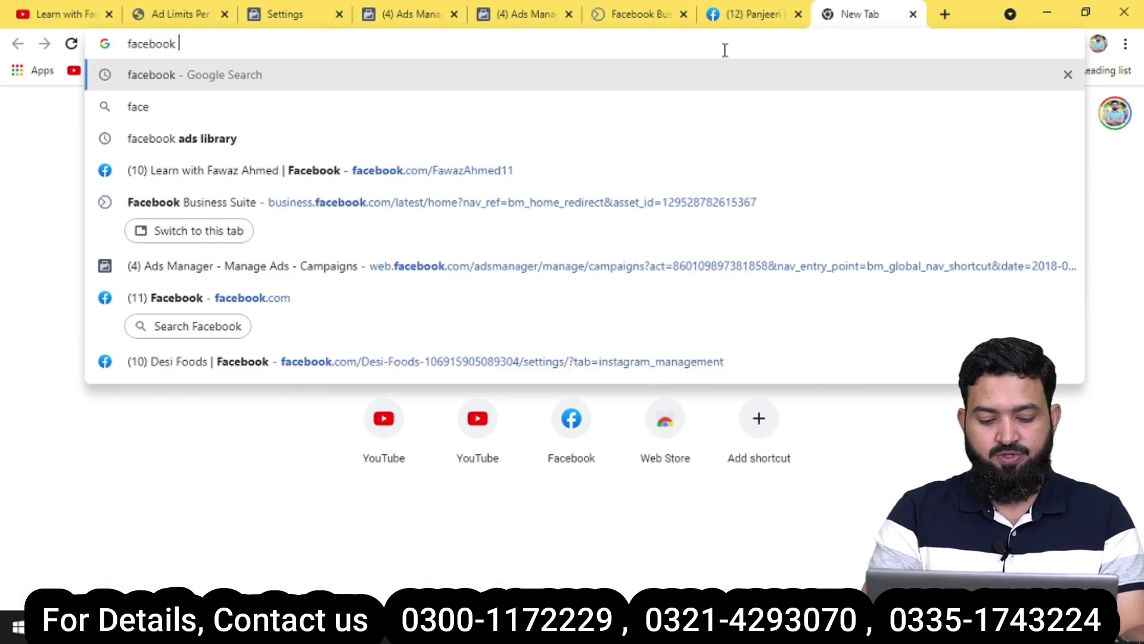
pyautogui.write('adver')
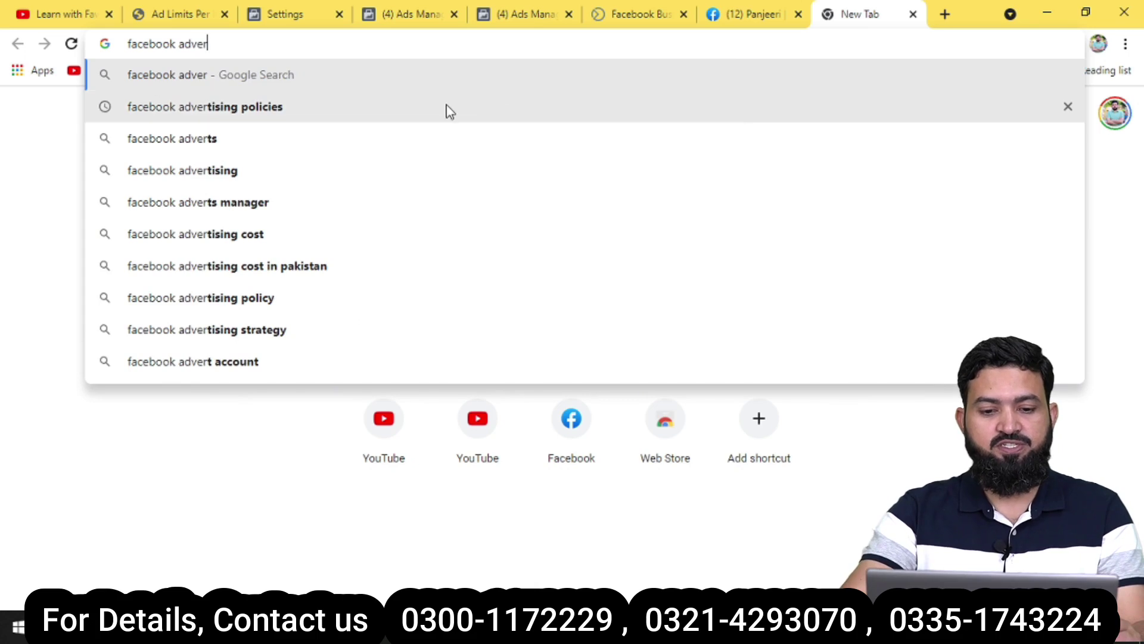
pyautogui.click(448, 112)
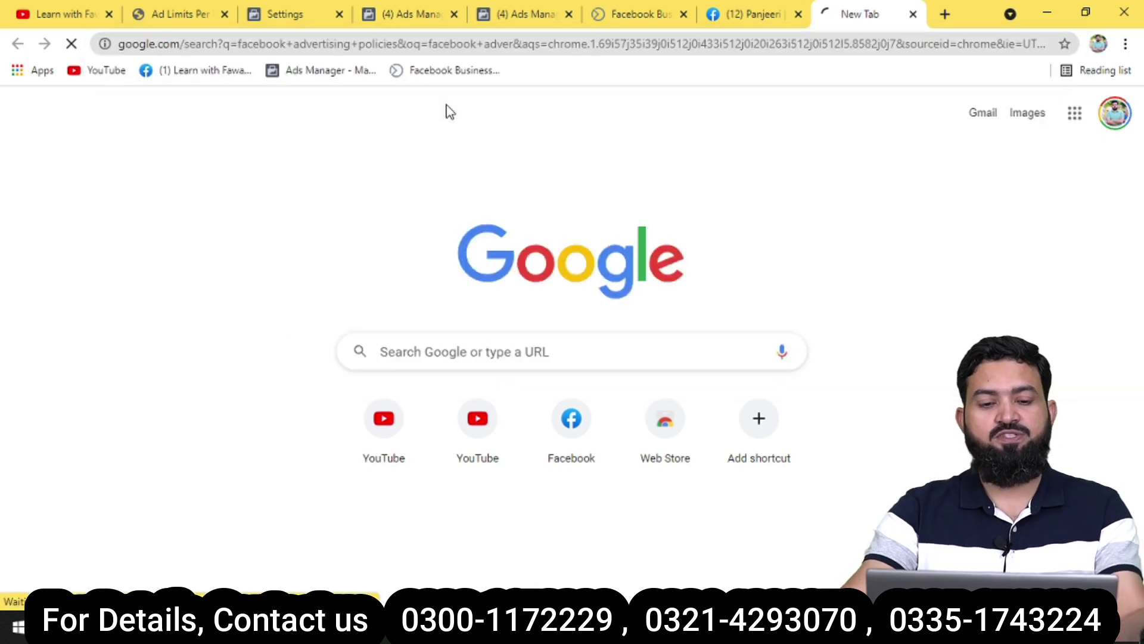
pyautogui.click(314, 274)
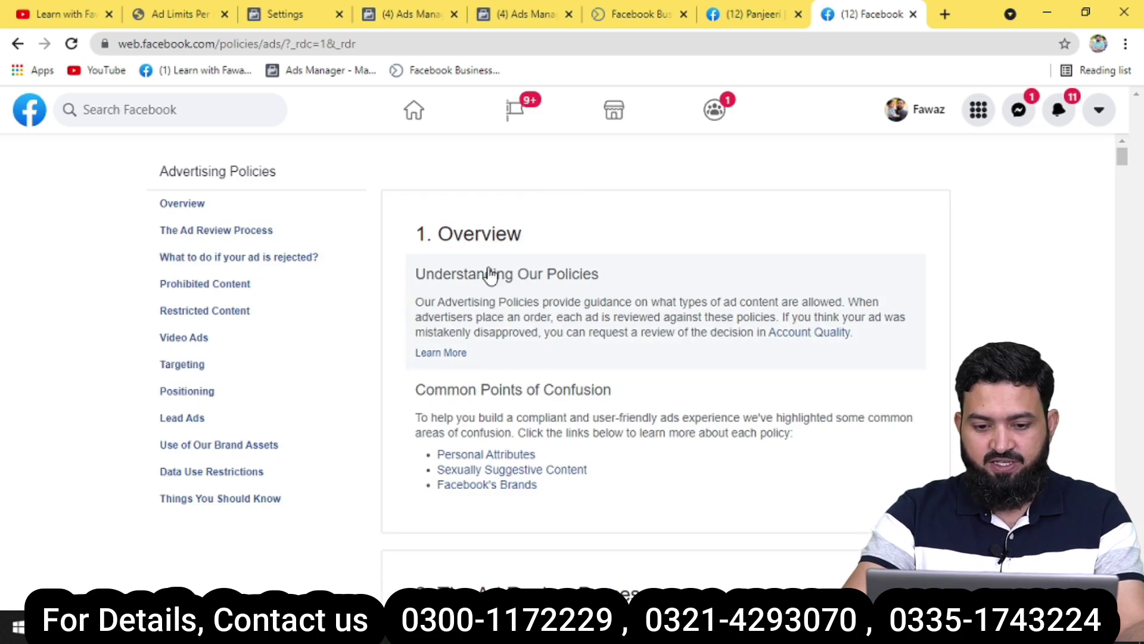
# Read the Advertising Policies page from Overview down to the Prohibited Content list.
pyautogui.scroll(-5, 584, 291)
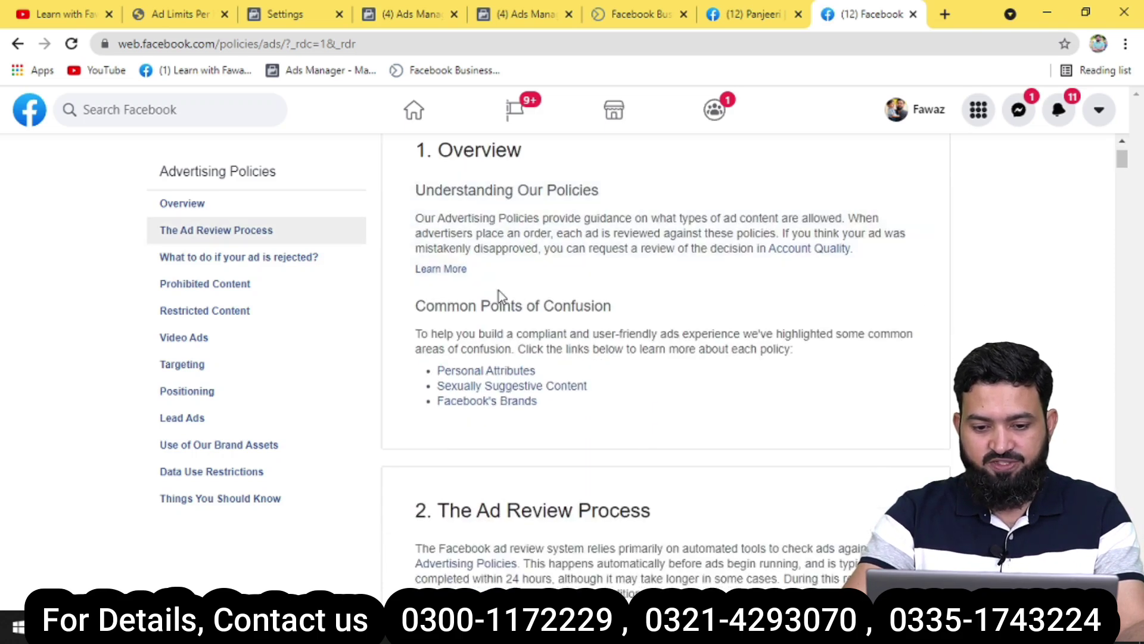
pyautogui.scroll(-3, 537, 275)
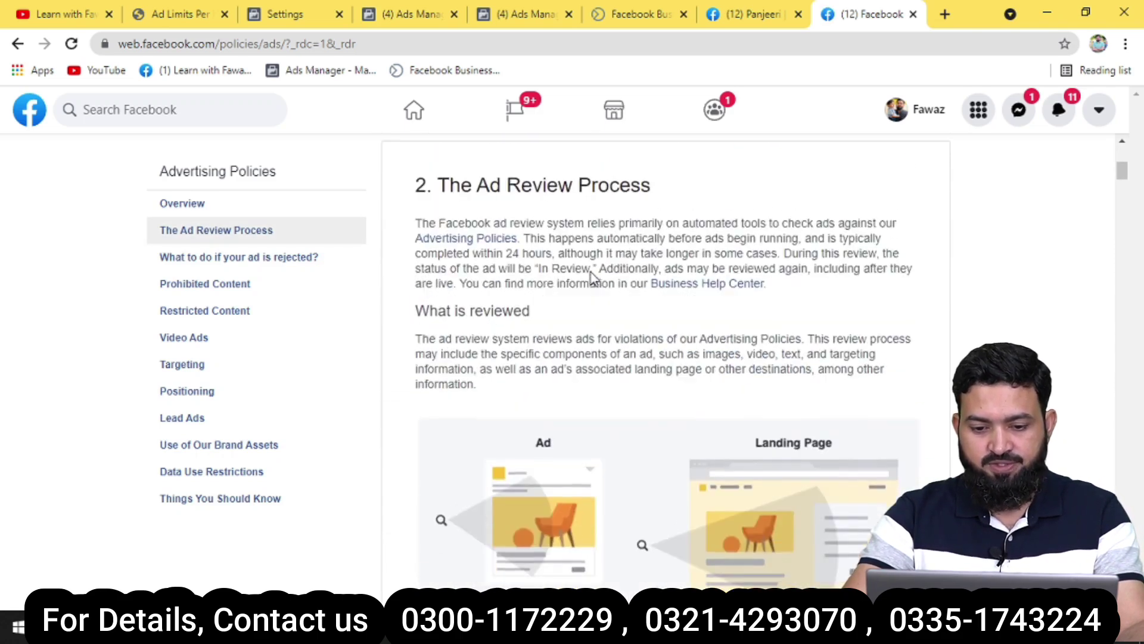
pyautogui.scroll(3, 596, 266)
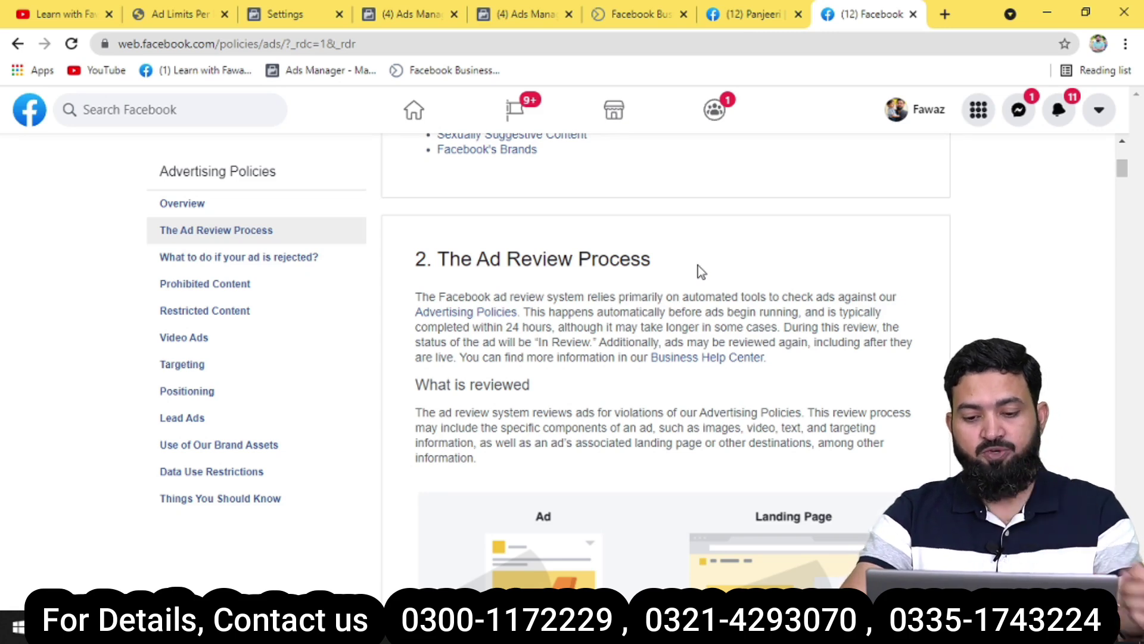
pyautogui.scroll(-3, 565, 349)
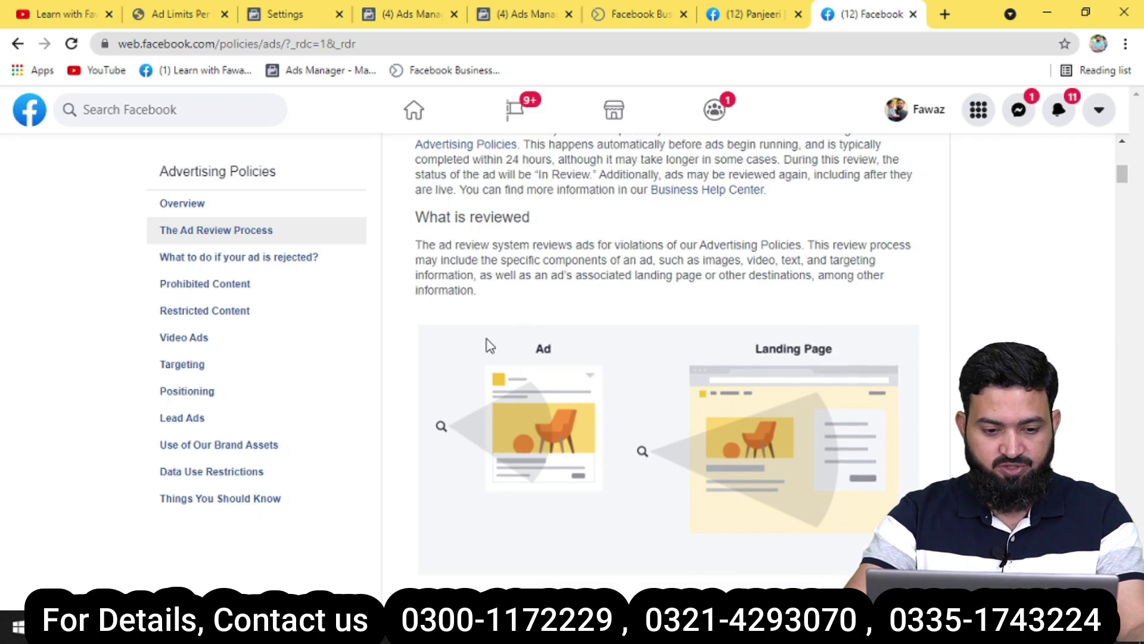
pyautogui.scroll(-7, 530, 314)
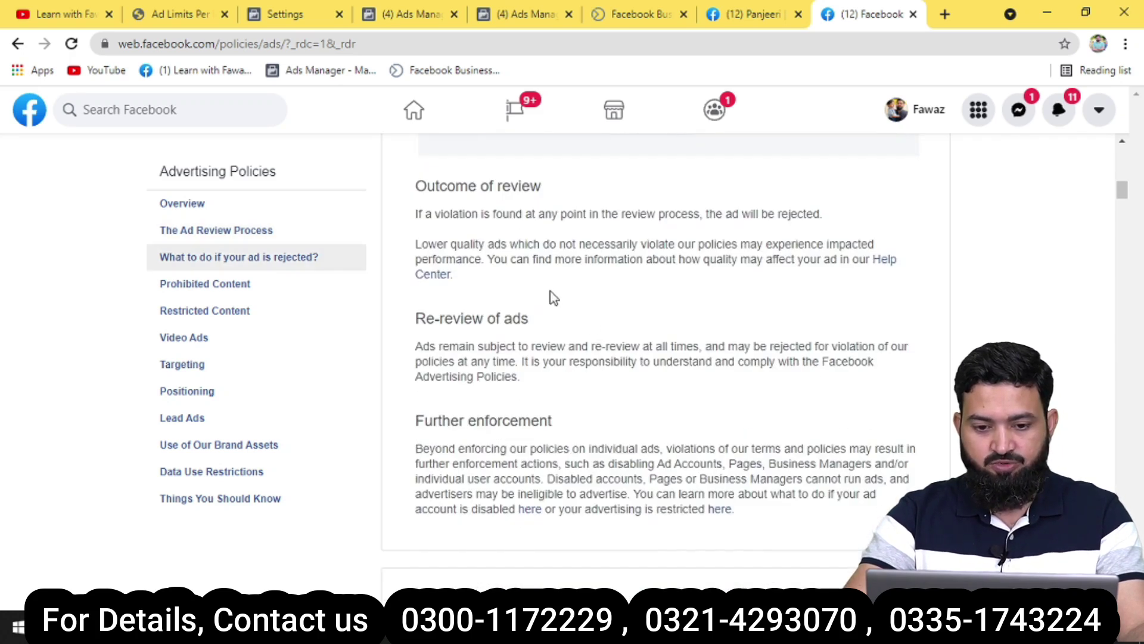
pyautogui.scroll(-7, 554, 287)
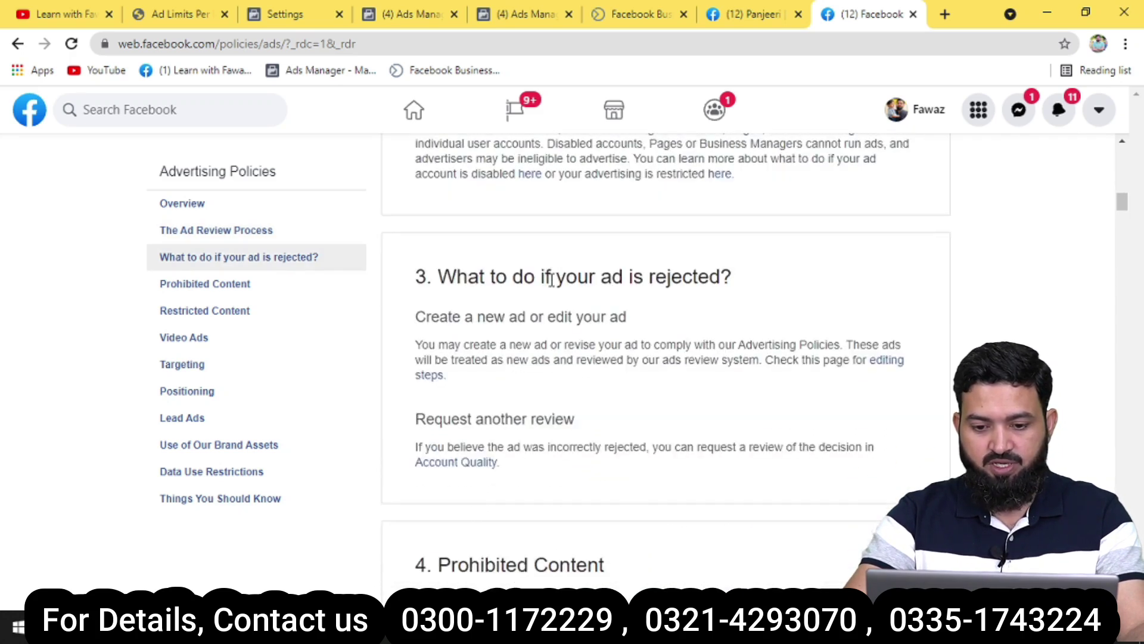
pyautogui.scroll(1, 619, 320)
pyautogui.moveTo(740, 194); pyautogui.dragTo(410, 200)
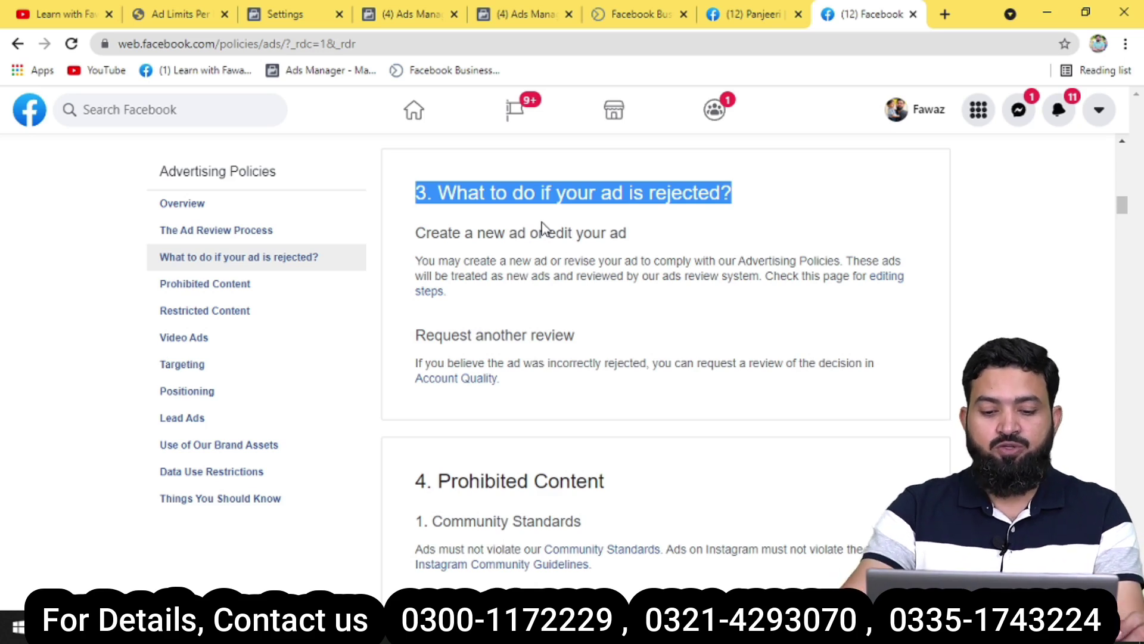
pyautogui.scroll(-3, 523, 340)
pyautogui.scroll(-1, 549, 334)
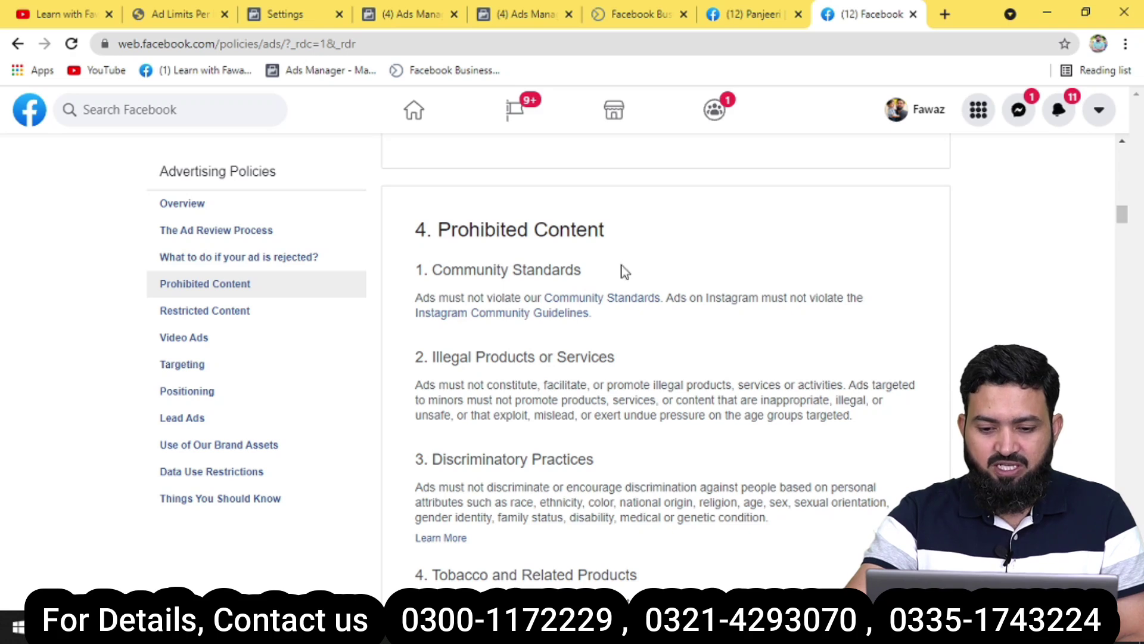
pyautogui.scroll(-1, 619, 274)
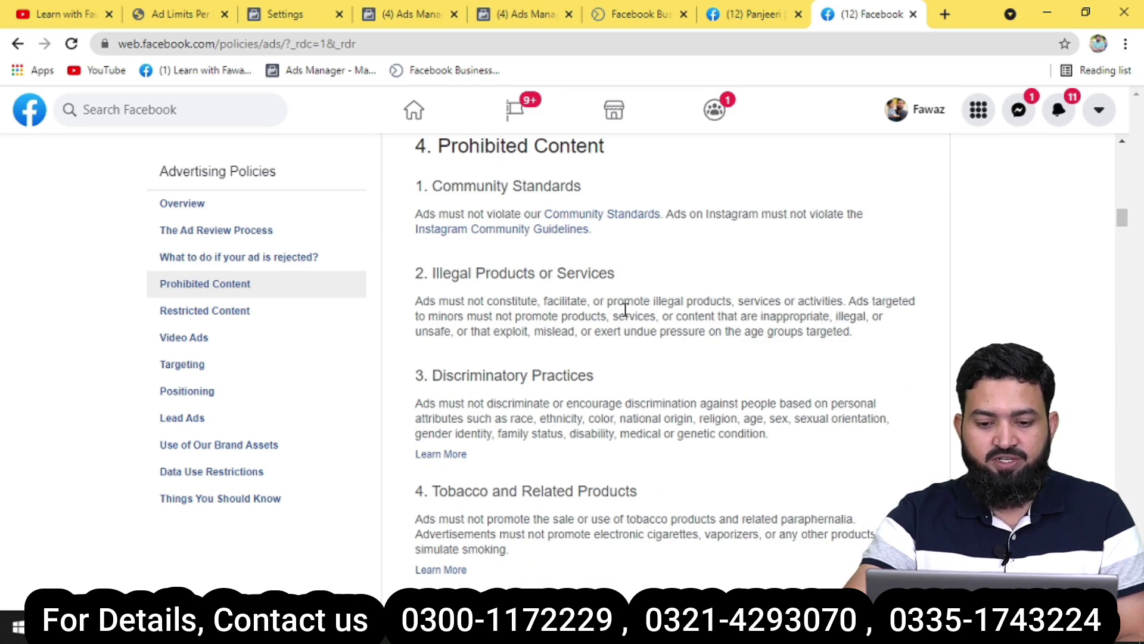
pyautogui.scroll(-1, 624, 309)
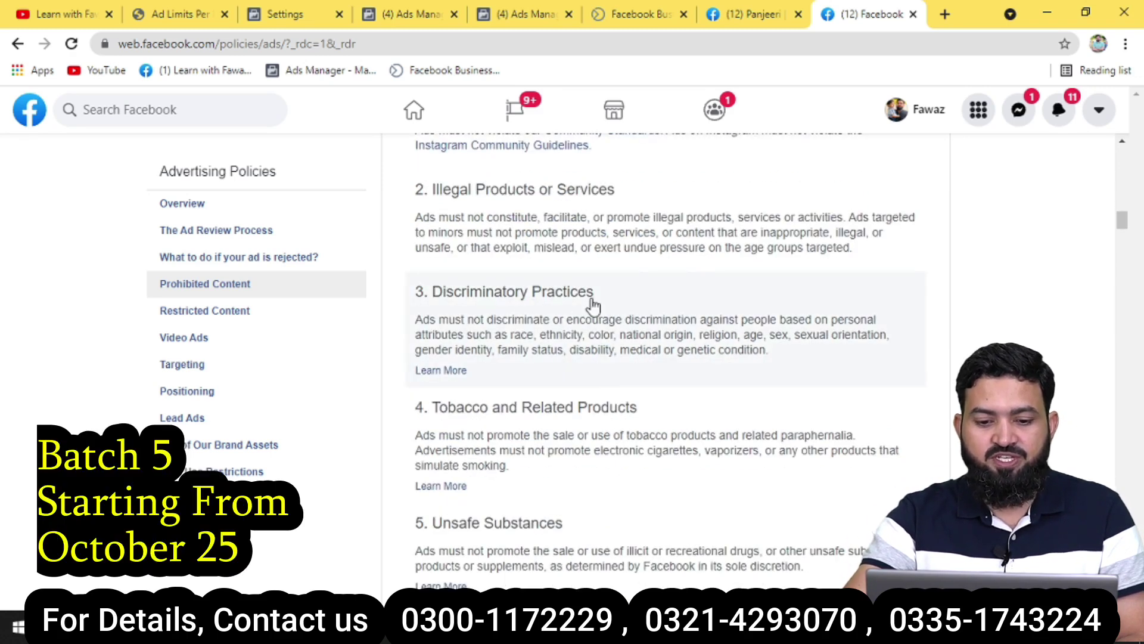
# View the detailed 3. Discriminatory Practices policy and return to the Prohibited Content list.
pyautogui.moveTo(616, 301); pyautogui.dragTo(413, 291)
pyautogui.click(608, 328)
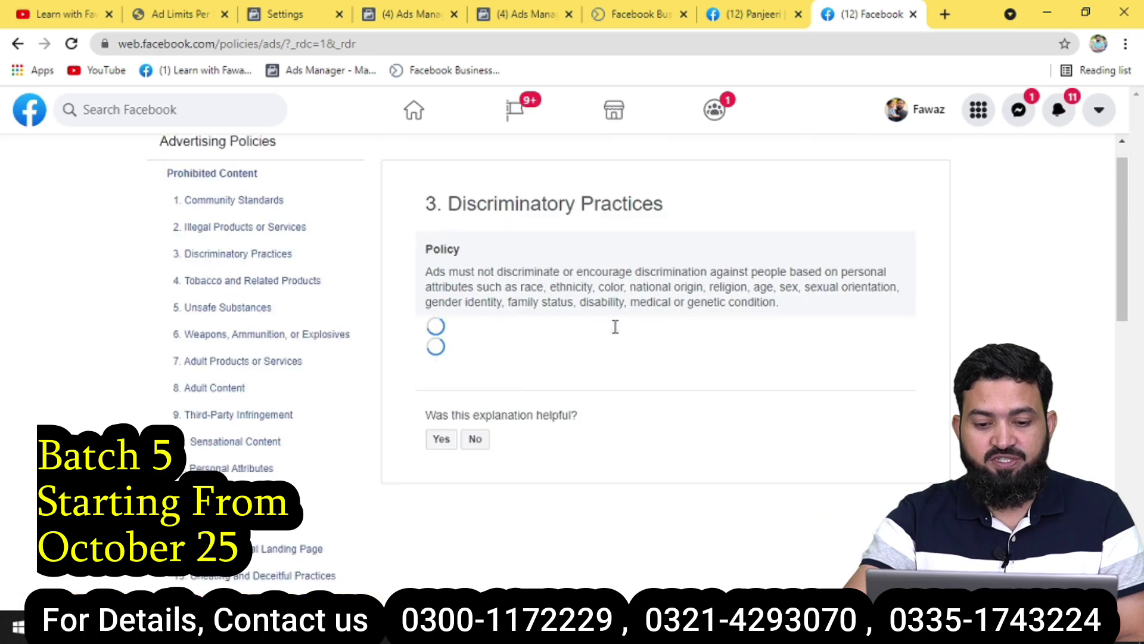
pyautogui.scroll(1, 518, 264)
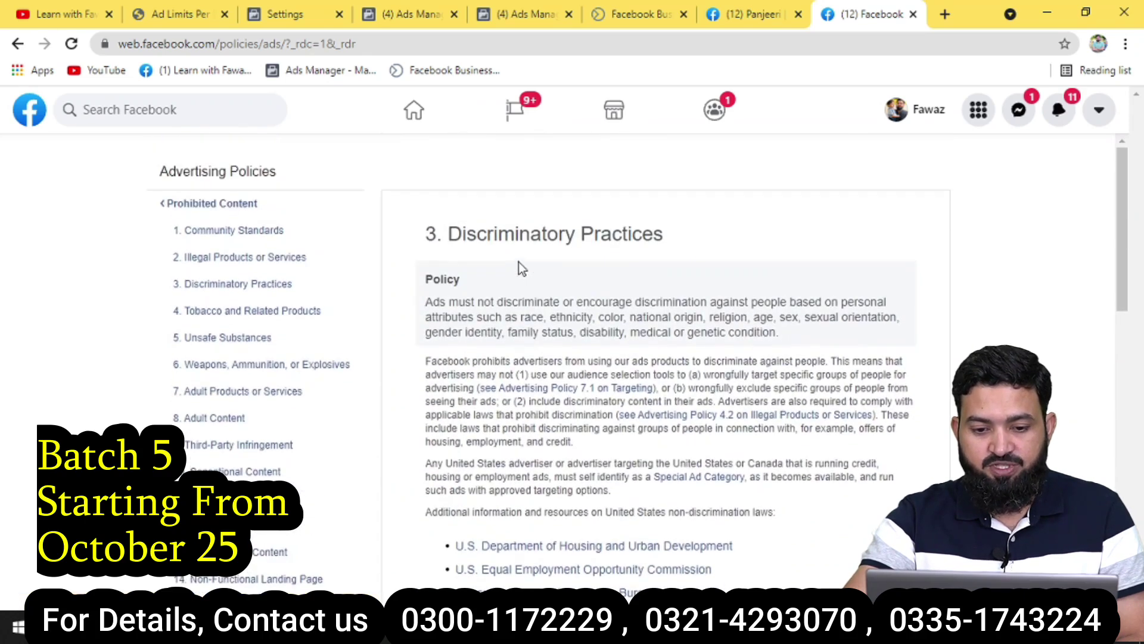
pyautogui.scroll(-5, 438, 287)
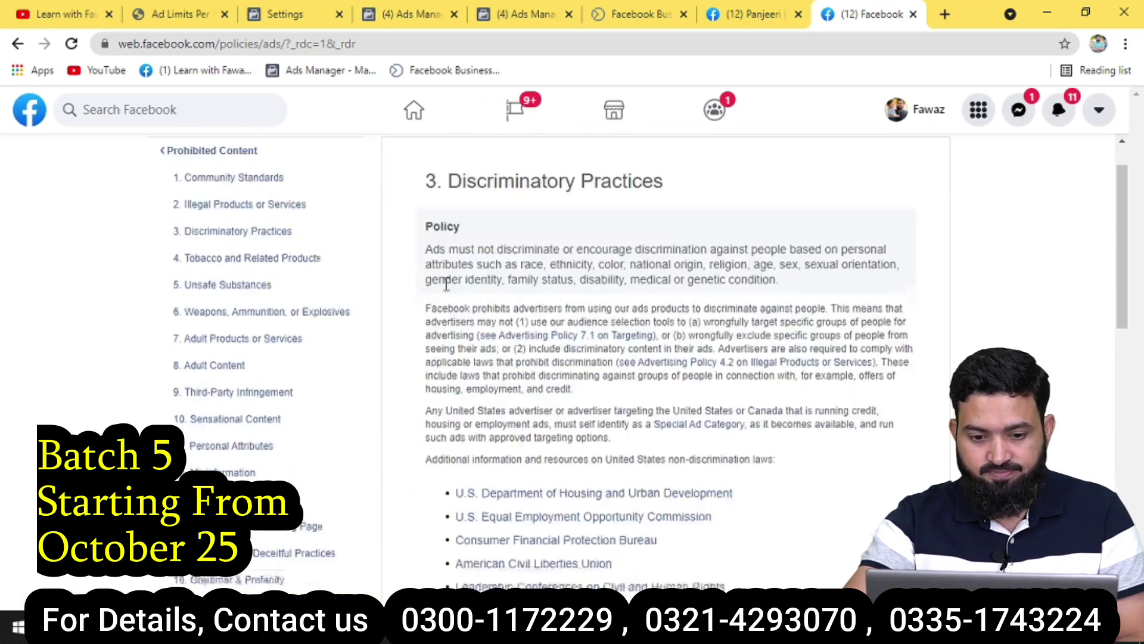
pyautogui.click(18, 44)
# Continue through Prohibited Content to item 14, Non-Functional Landing Page.
pyautogui.scroll(-3, 583, 298)
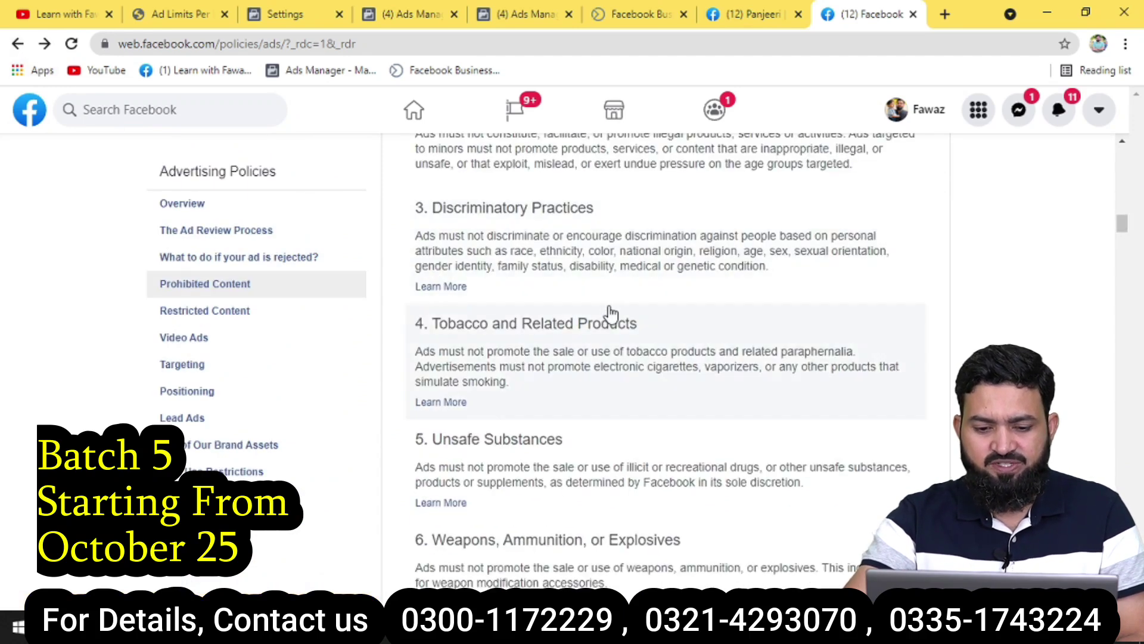
pyautogui.scroll(-2, 572, 322)
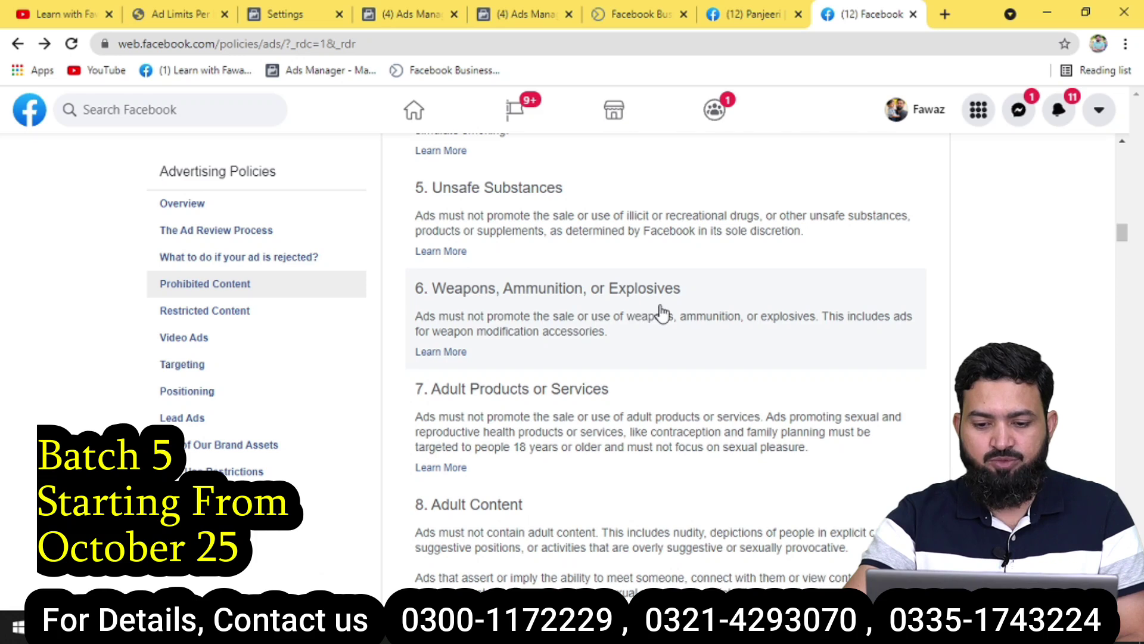
pyautogui.scroll(-1, 596, 323)
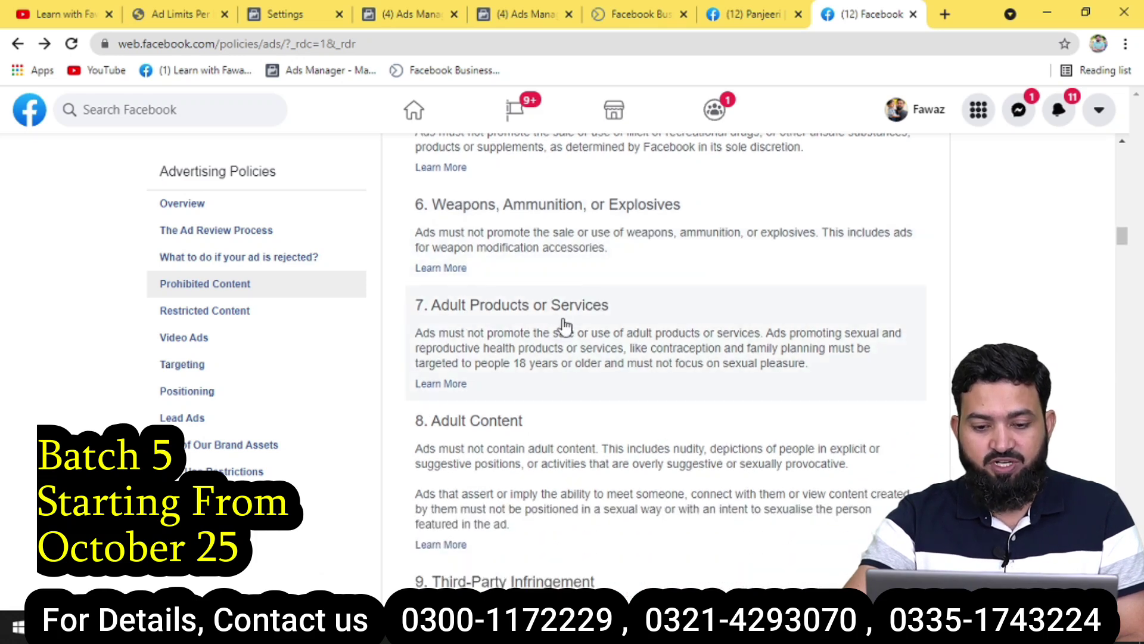
pyautogui.scroll(-2, 565, 327)
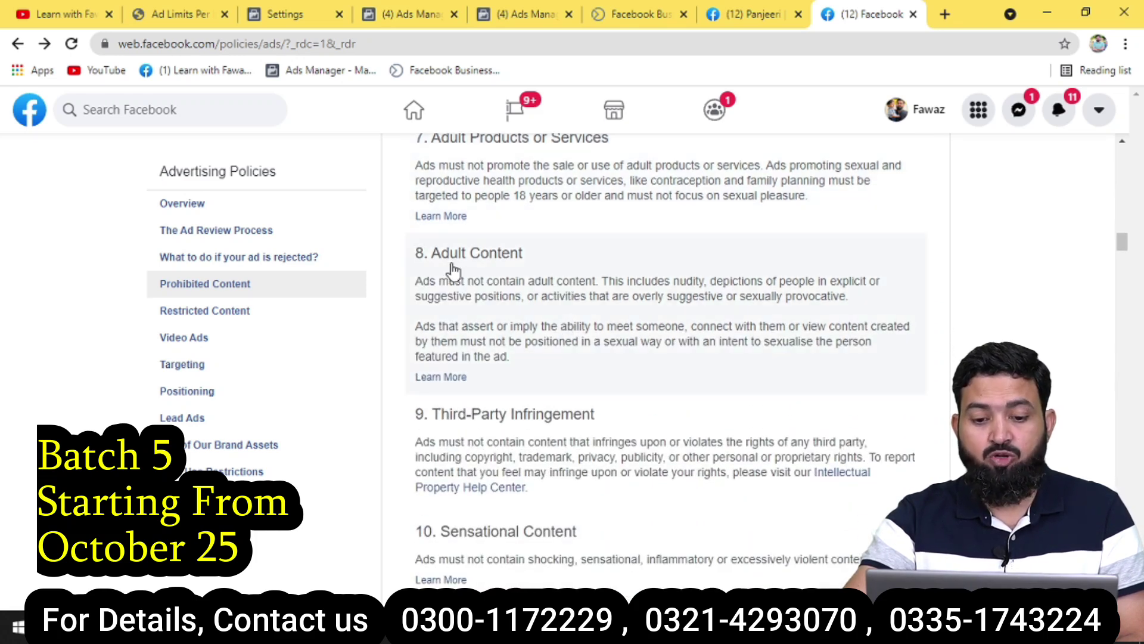
pyautogui.scroll(-1, 539, 276)
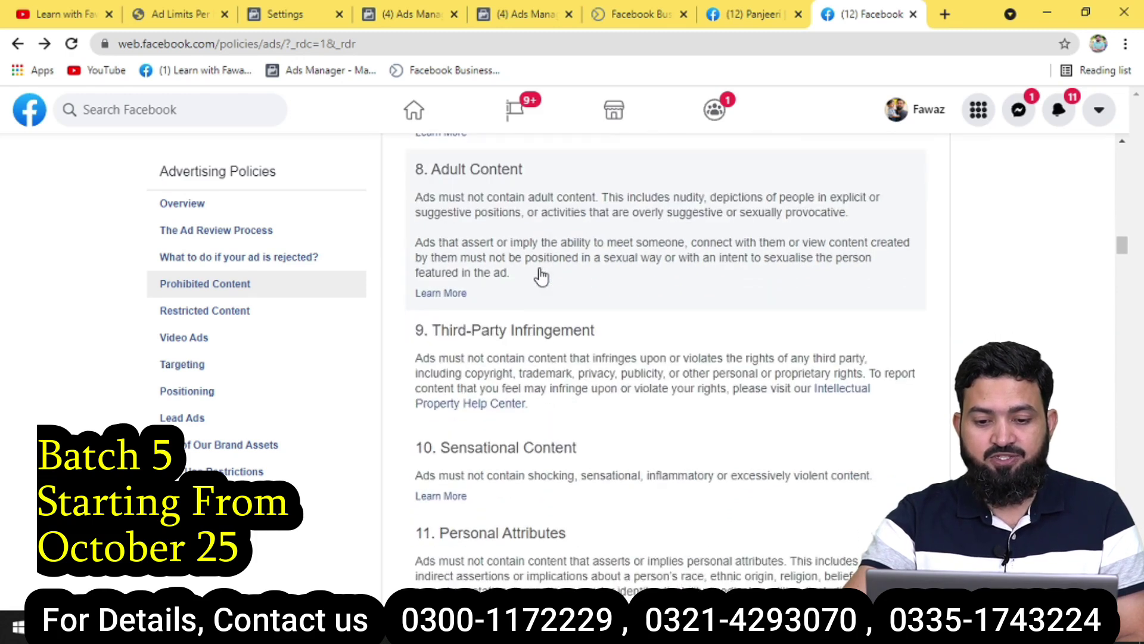
pyautogui.scroll(-1, 495, 333)
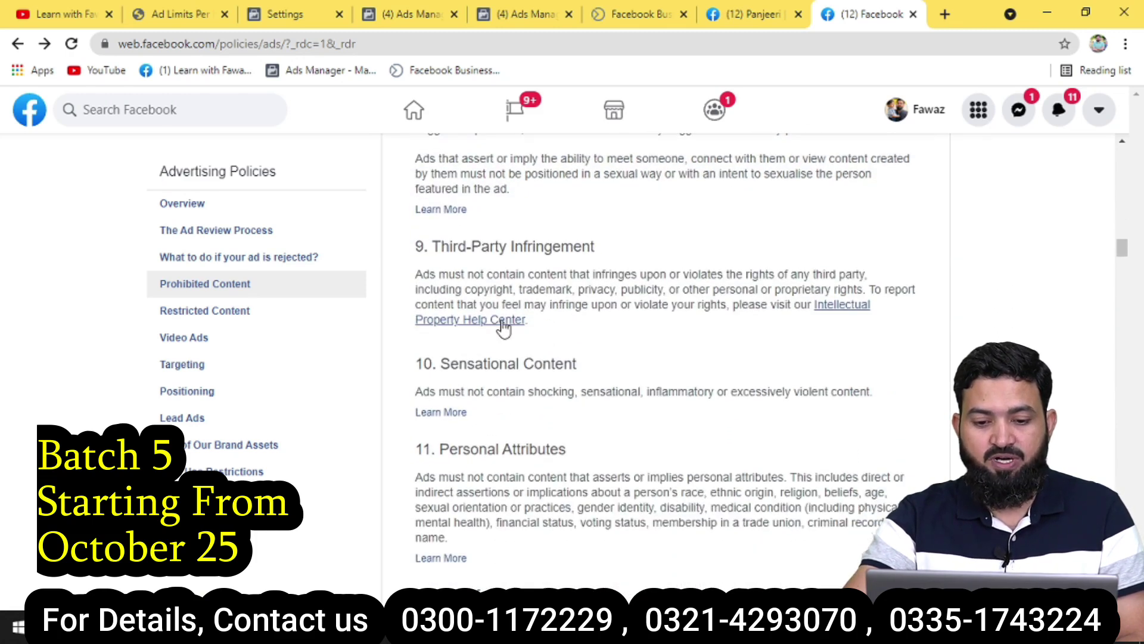
pyautogui.scroll(-1, 509, 379)
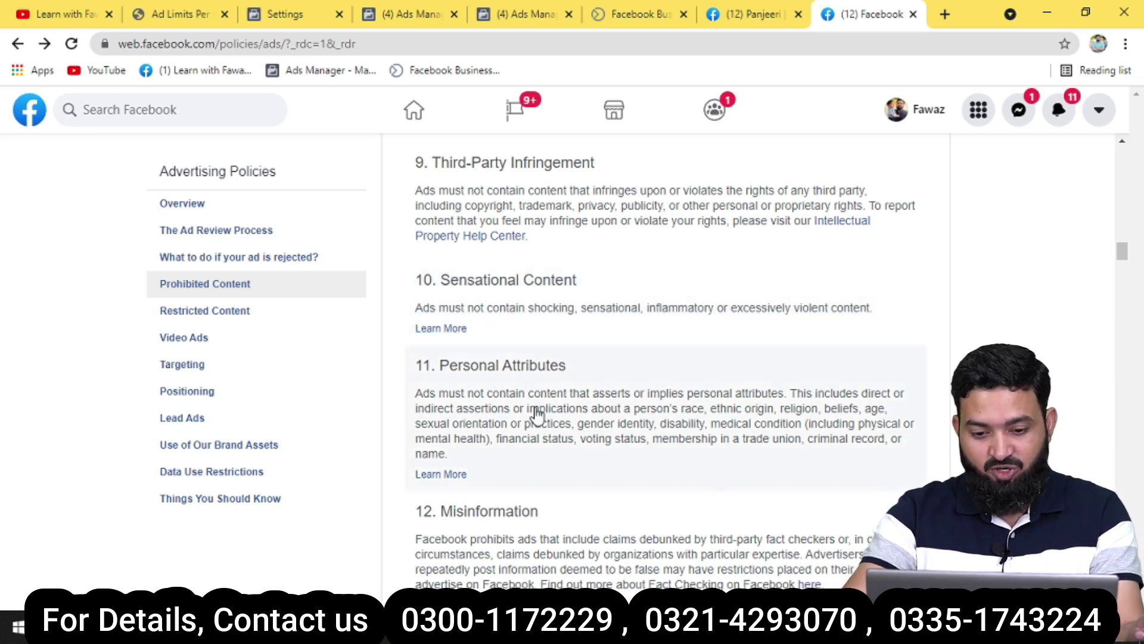
pyautogui.scroll(-4, 581, 410)
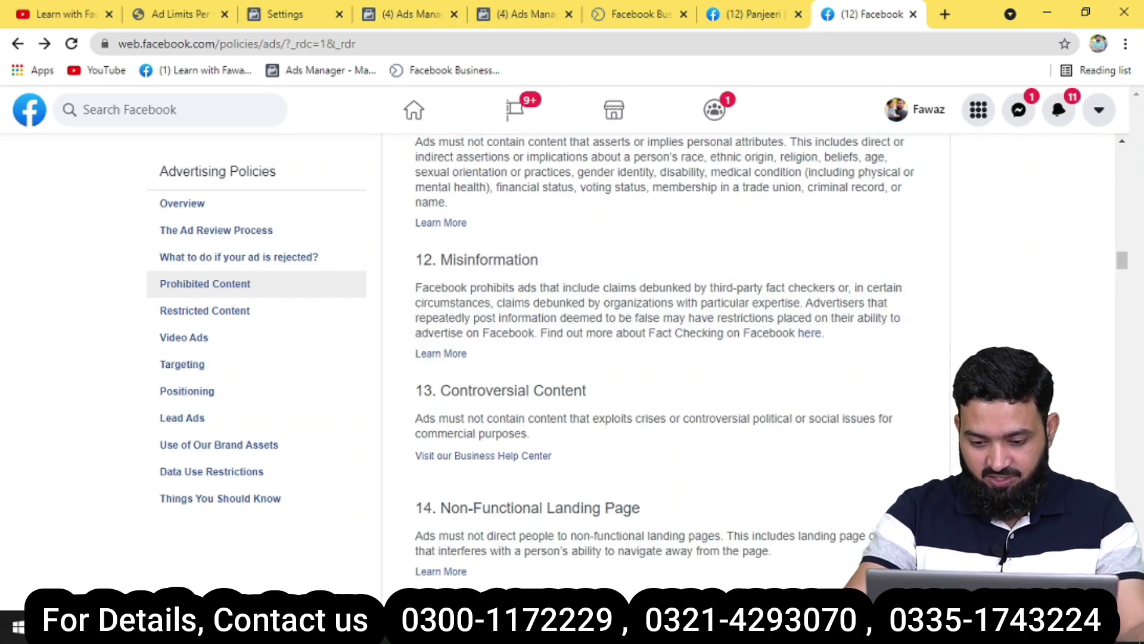
pyautogui.hotkey('alt', 'Tab')
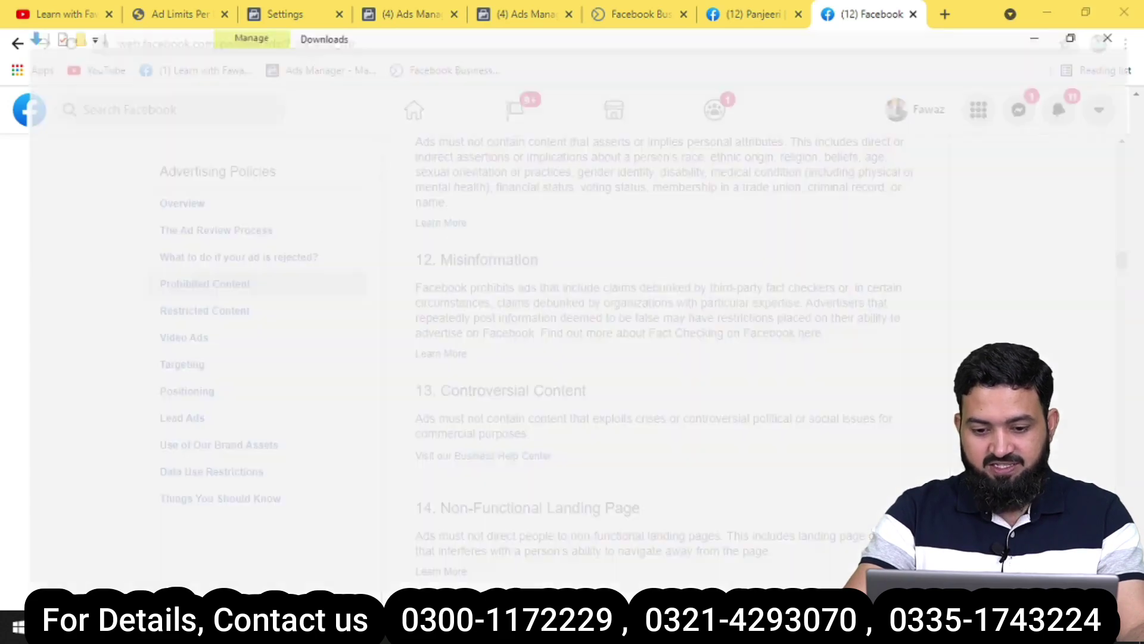
# Browse the Downloads folder, then open the hqdefault serum image from Pictures.
pyautogui.scroll(-5, 606, 325)
pyautogui.scroll(-10, 606, 325)
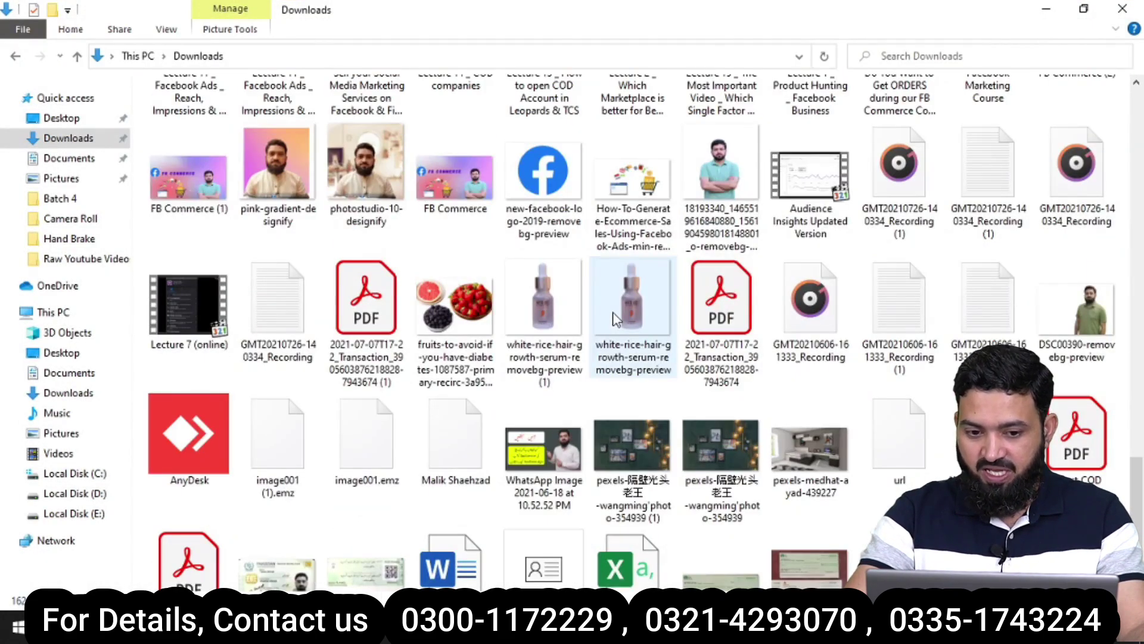
pyautogui.scroll(-3, 616, 320)
pyautogui.scroll(10, 784, 352)
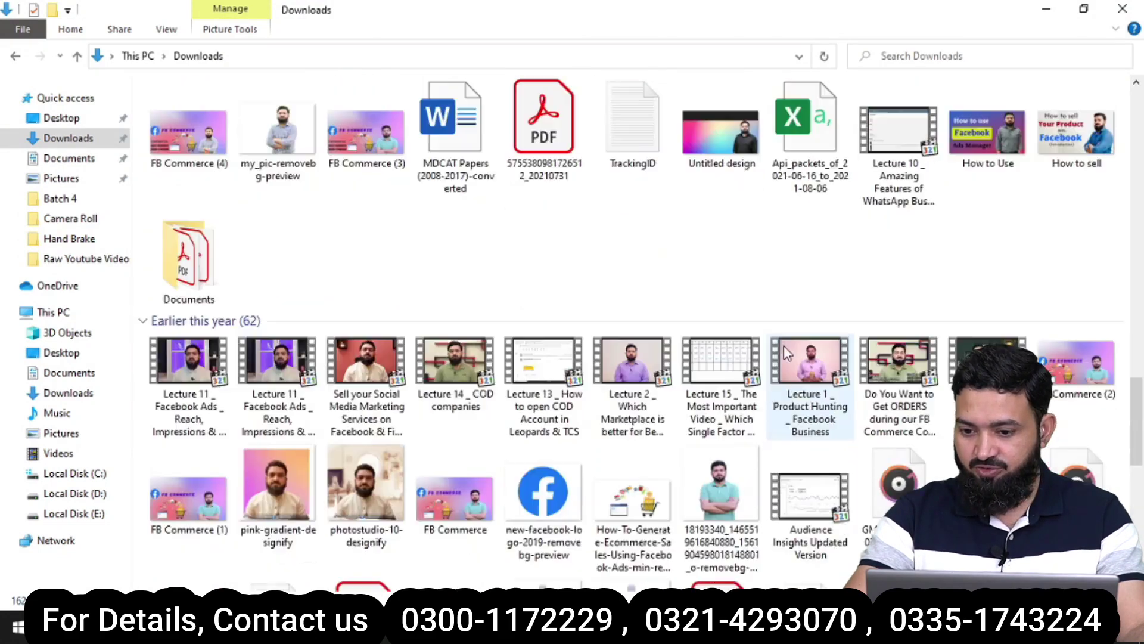
pyautogui.scroll(5, 782, 338)
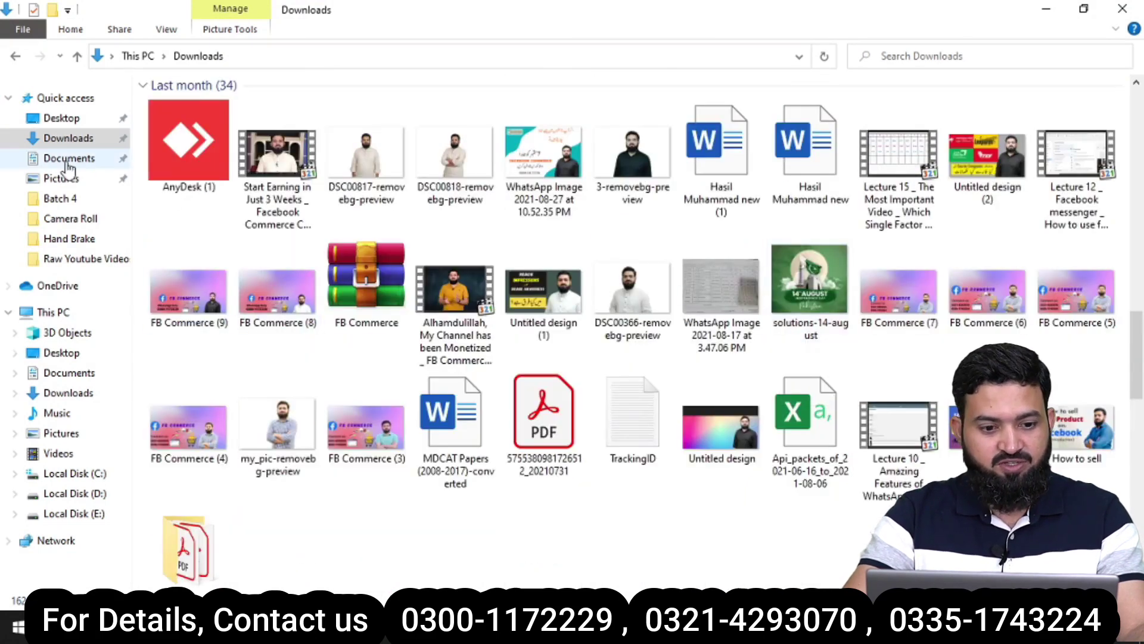
pyautogui.click(64, 180)
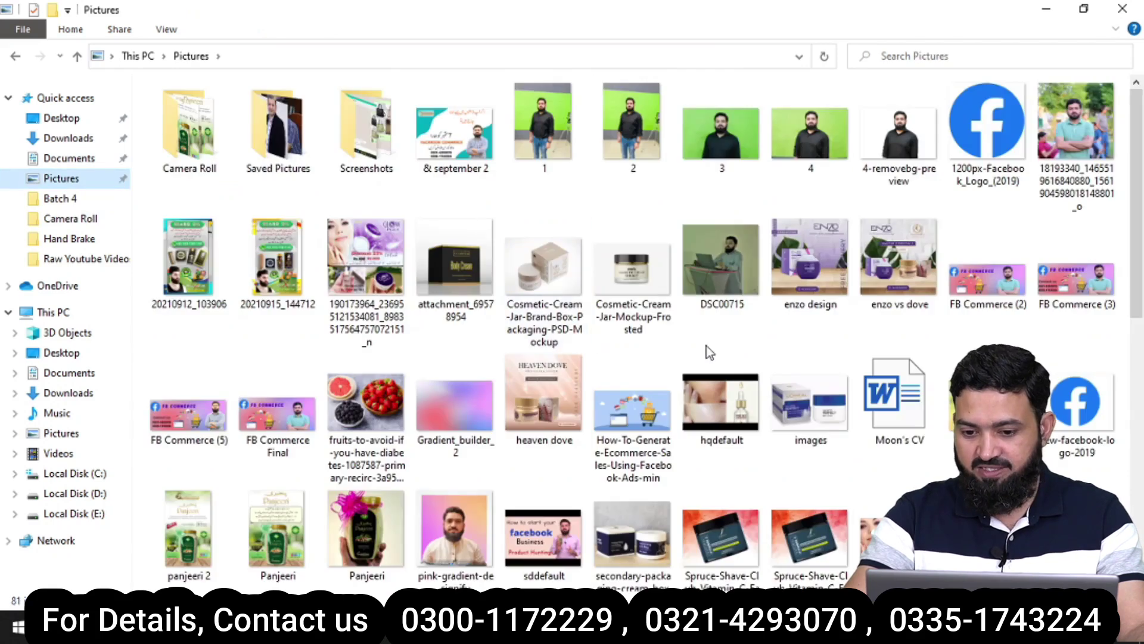
pyautogui.click(721, 426)
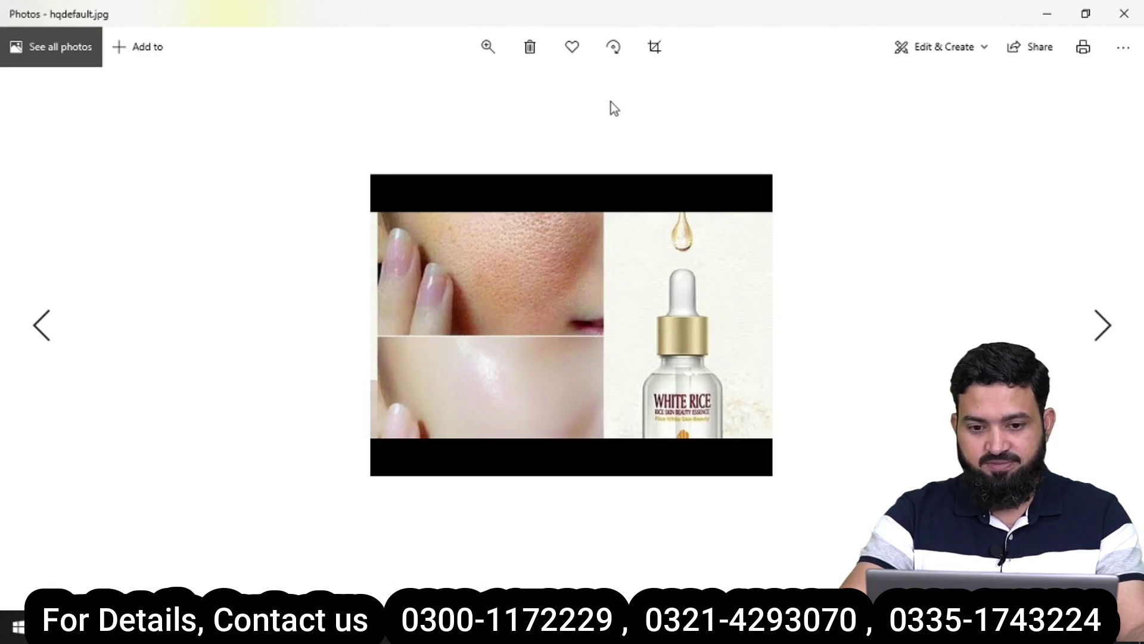
pyautogui.scroll(2, 534, 344)
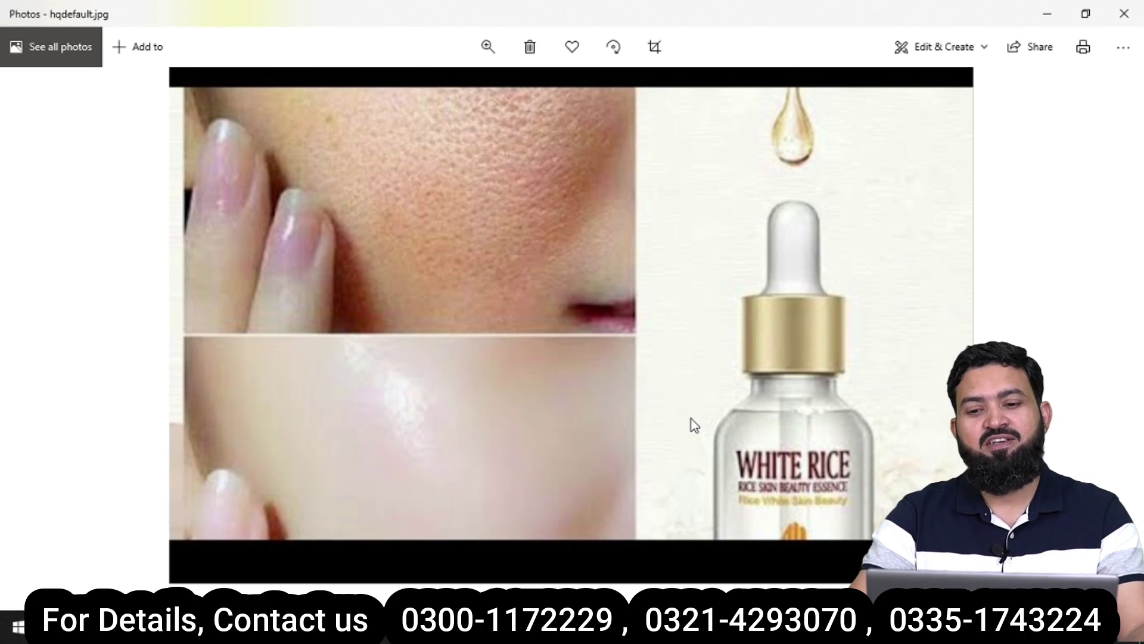
pyautogui.click(1124, 14)
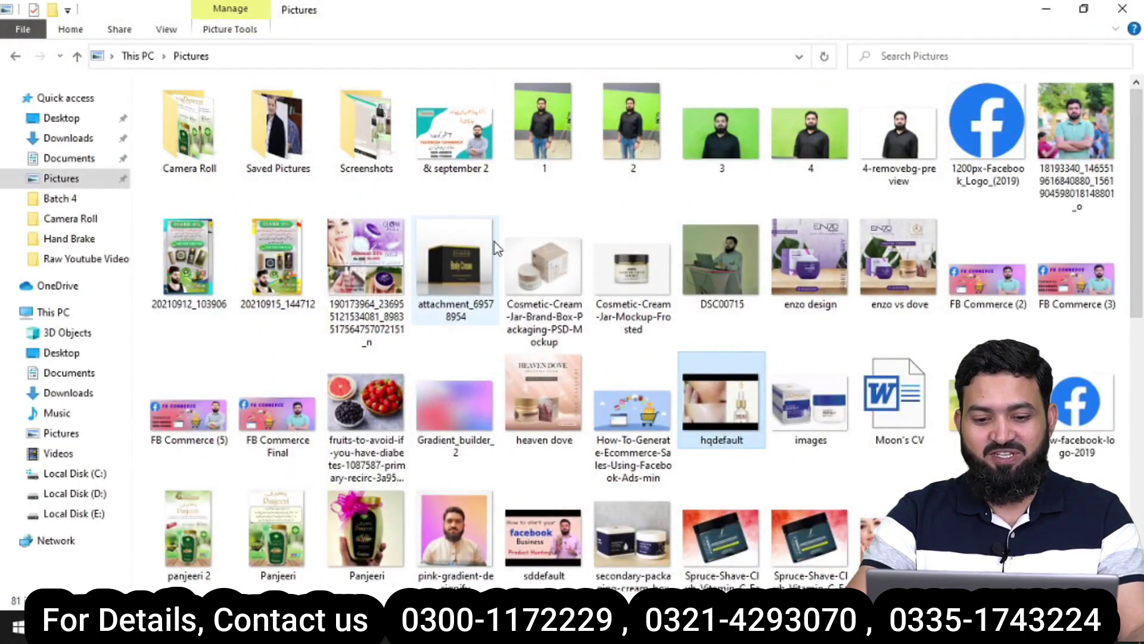
pyautogui.click(1048, 10)
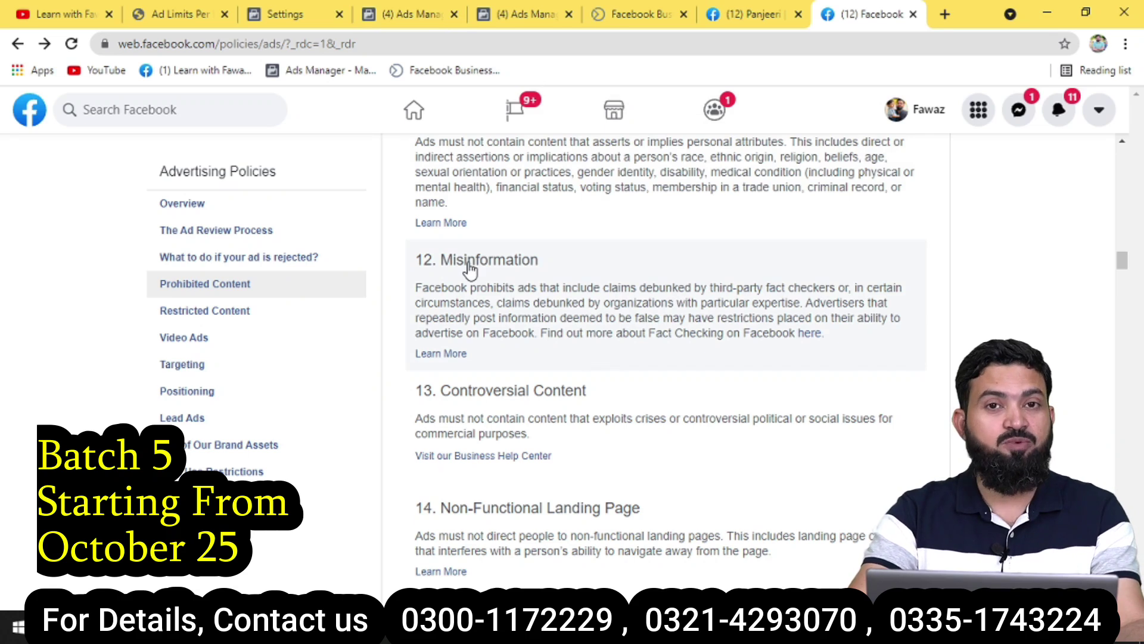
# Bring Prohibited Content items 12 Misinformation through 15 Cheating and Deceitful Practices into view.
pyautogui.scroll(-1, 561, 274)
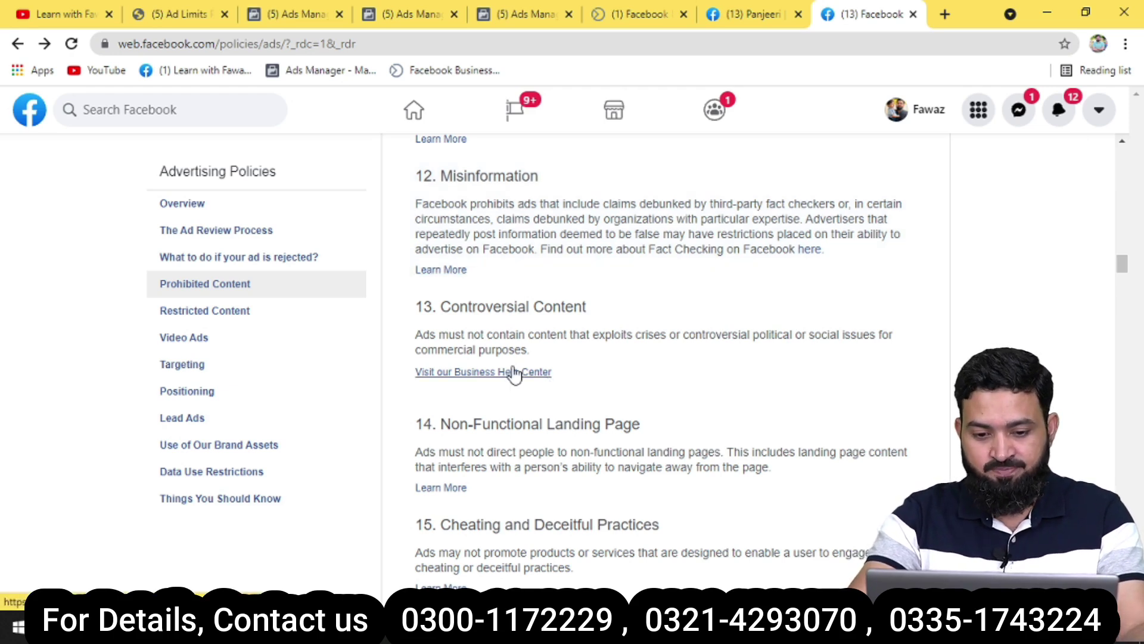
# Scroll further through Prohibited Content, highlighting the before-and-after phrase under Personal Health.
pyautogui.scroll(-4, 572, 325)
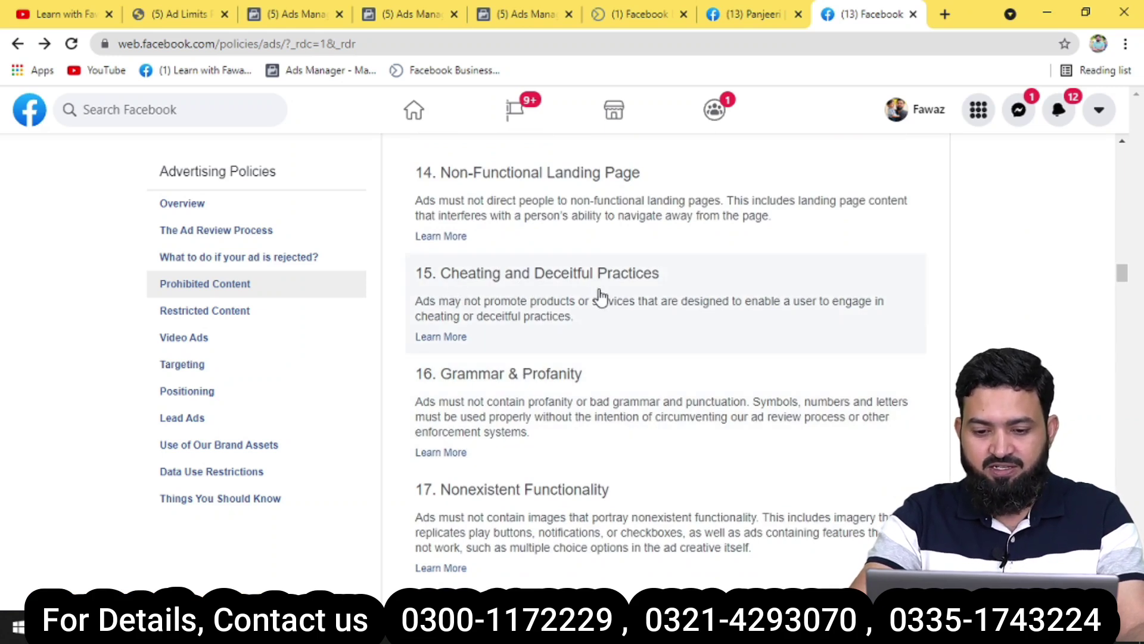
pyautogui.scroll(-3, 590, 332)
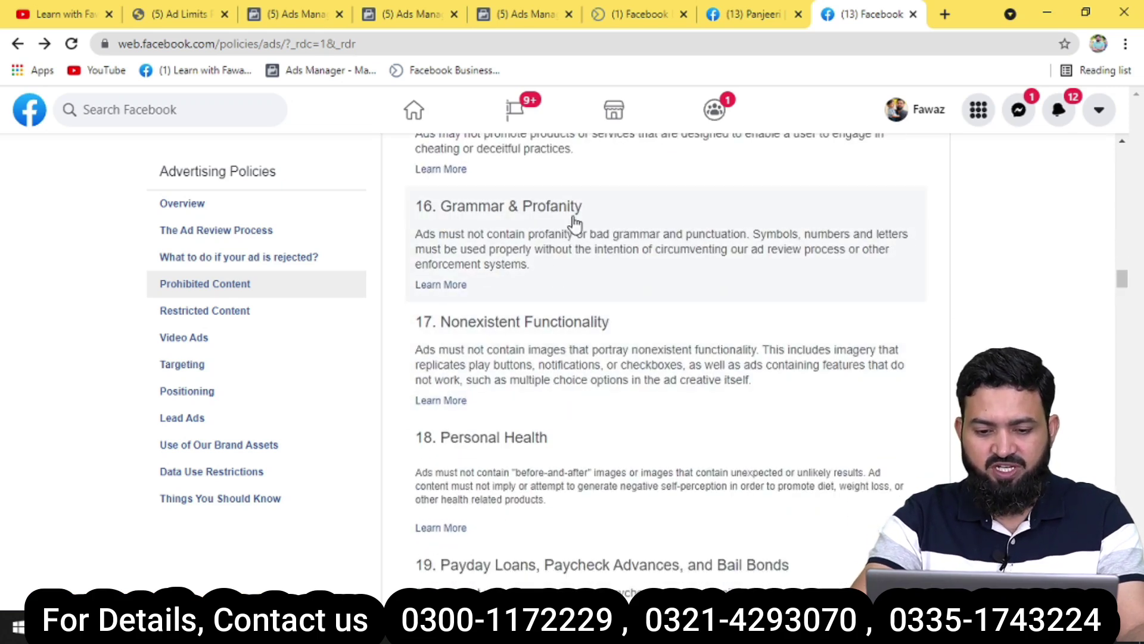
pyautogui.scroll(-1, 515, 360)
pyautogui.scroll(-1, 515, 359)
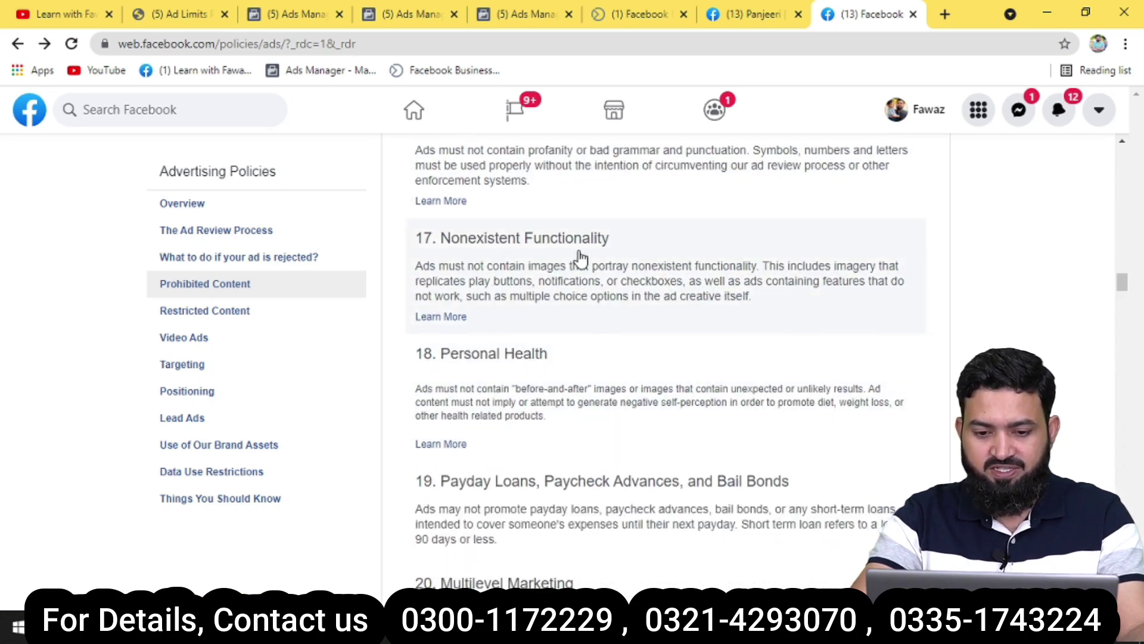
pyautogui.scroll(-2, 564, 344)
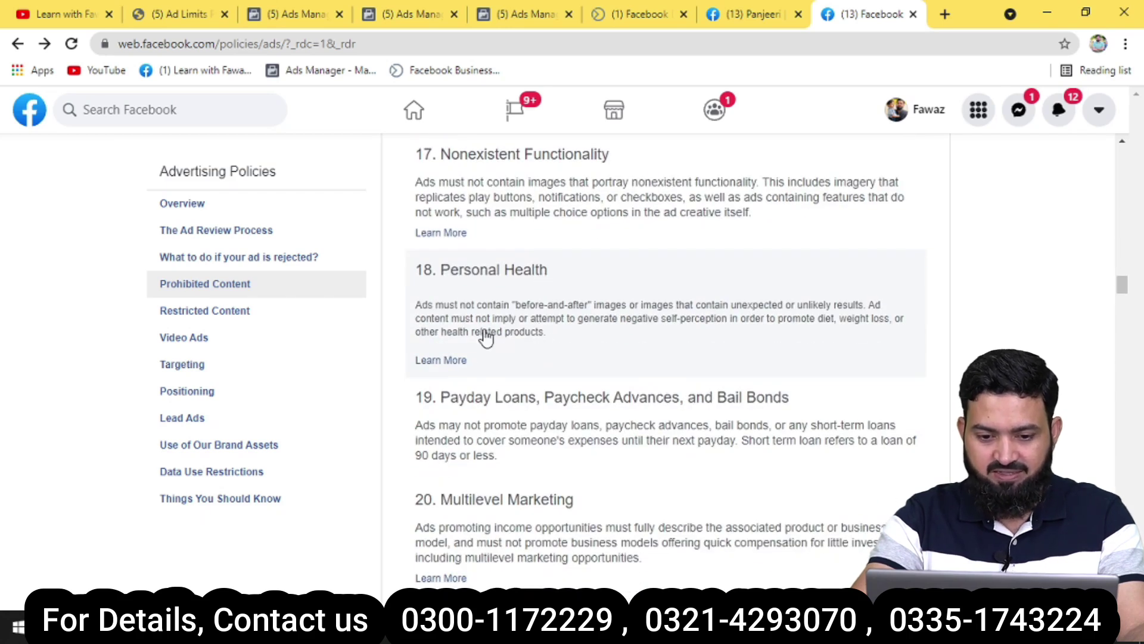
pyautogui.moveTo(515, 305); pyautogui.dragTo(676, 316)
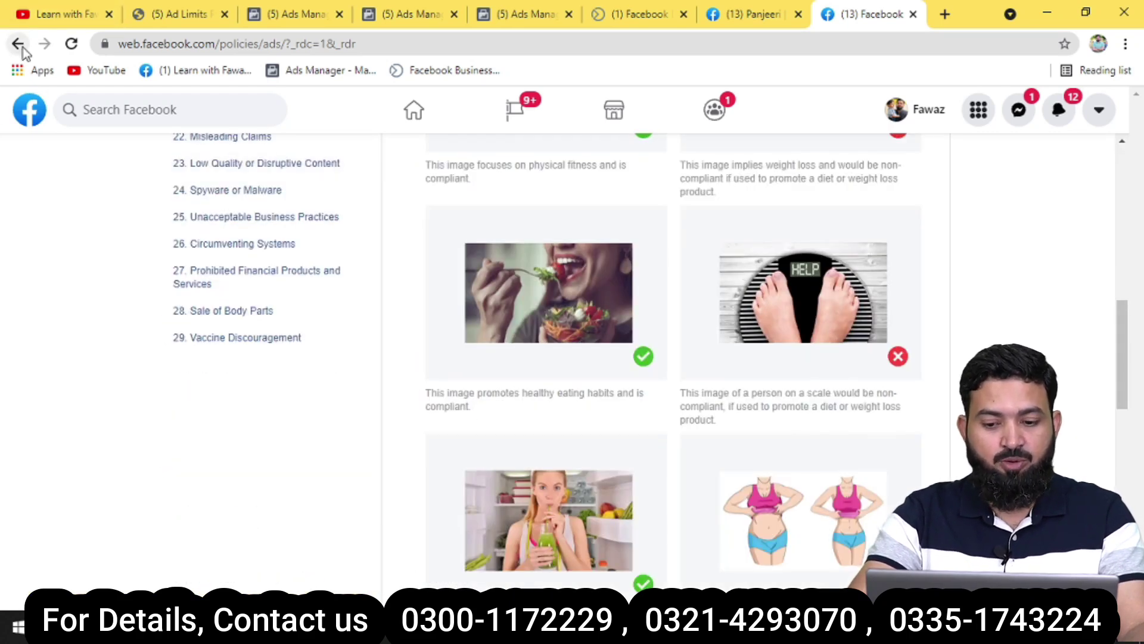
pyautogui.click(18, 44)
# Highlight the Penny Auctions rule and reach item 29 and the 5. Restricted Content heading.
pyautogui.scroll(-5, 524, 392)
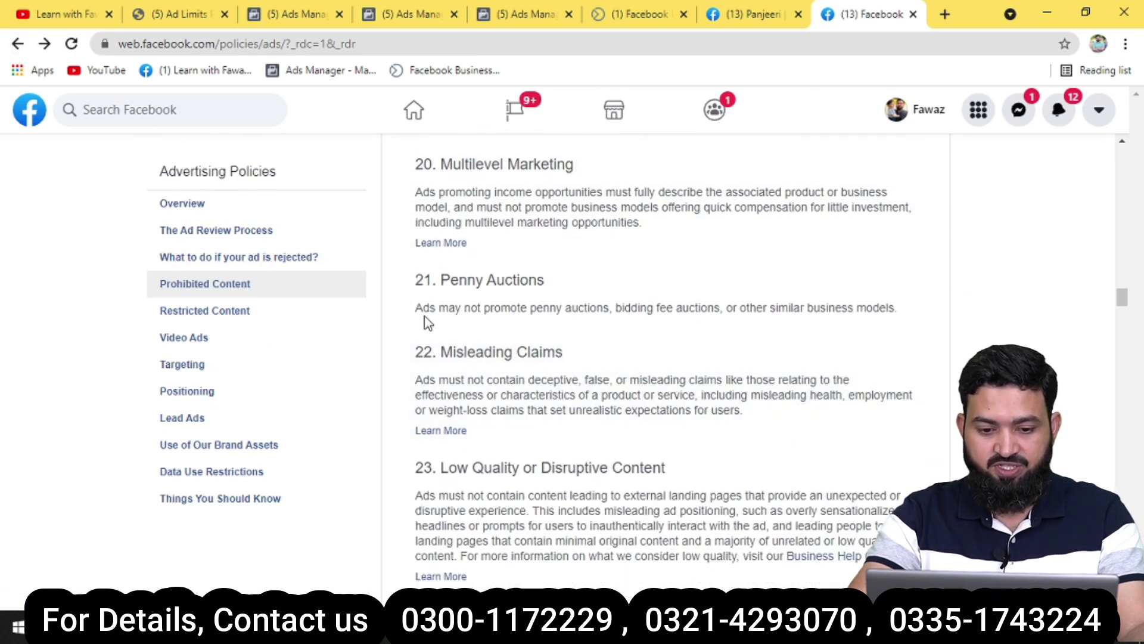
pyautogui.moveTo(411, 310); pyautogui.dragTo(894, 331)
pyautogui.scroll(-3, 639, 391)
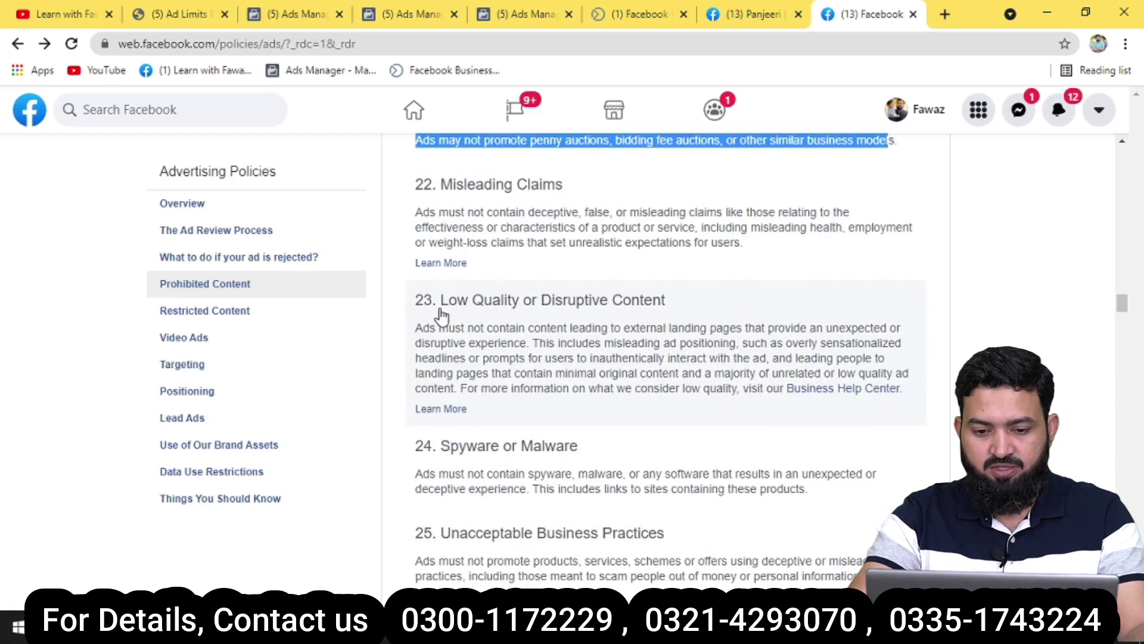
pyautogui.scroll(-4, 621, 337)
pyautogui.scroll(-5, 590, 354)
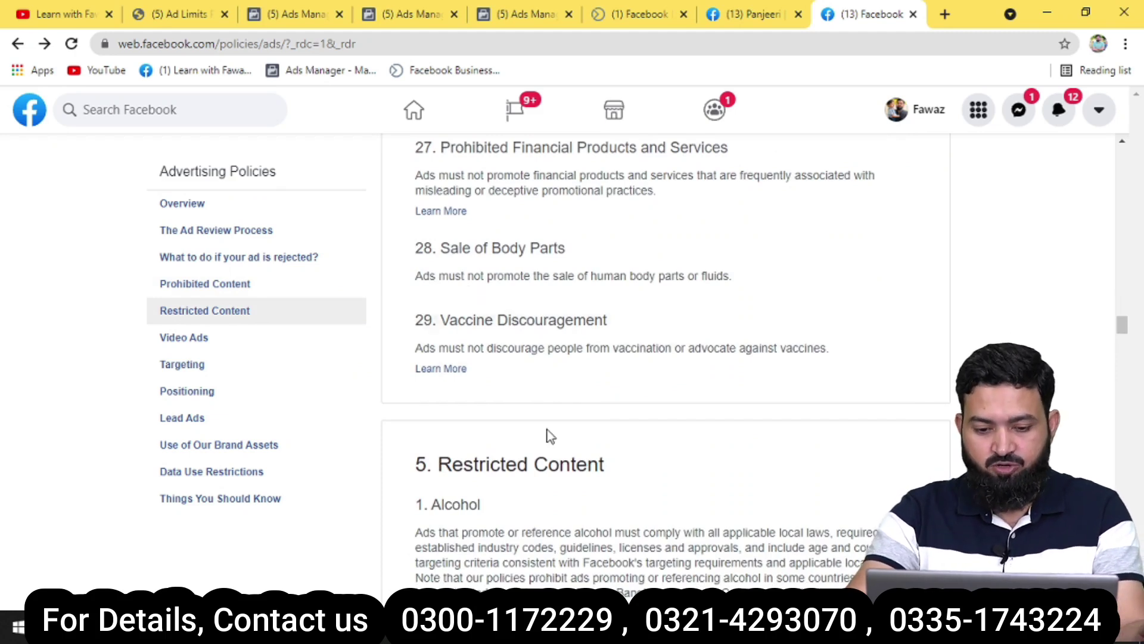
# Read Restricted Content items 1–9, noting Promotion of Online Pharmacies, then switch to the Panjeeri page.
pyautogui.scroll(-2, 545, 417)
pyautogui.scroll(-5, 549, 441)
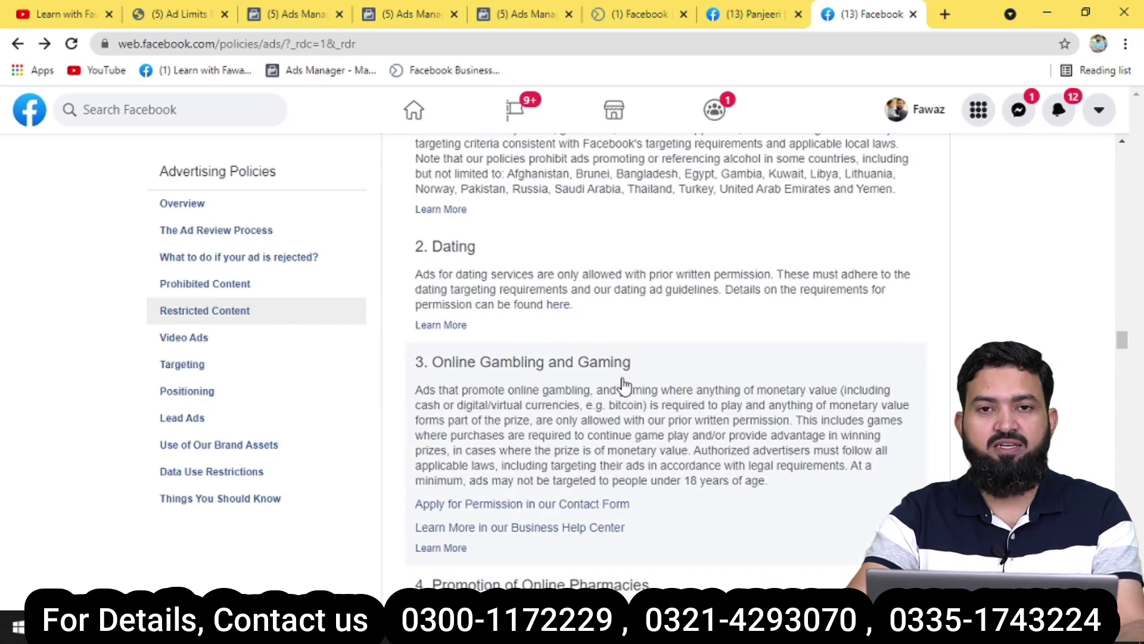
pyautogui.scroll(-4, 623, 394)
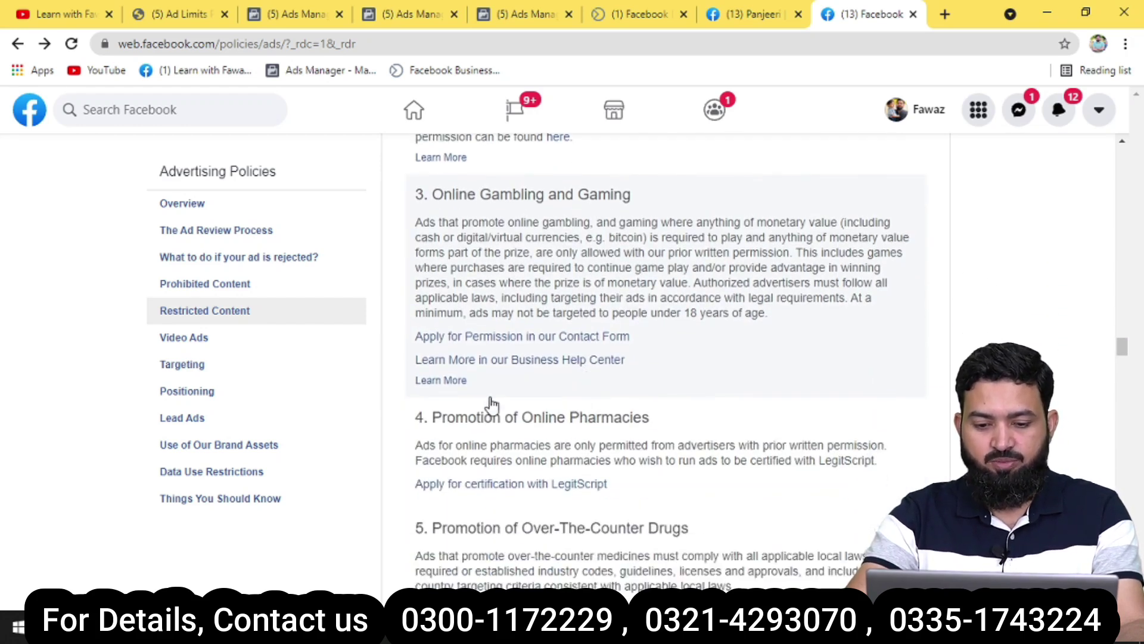
pyautogui.moveTo(649, 333); pyautogui.dragTo(432, 334)
pyautogui.scroll(-3, 468, 411)
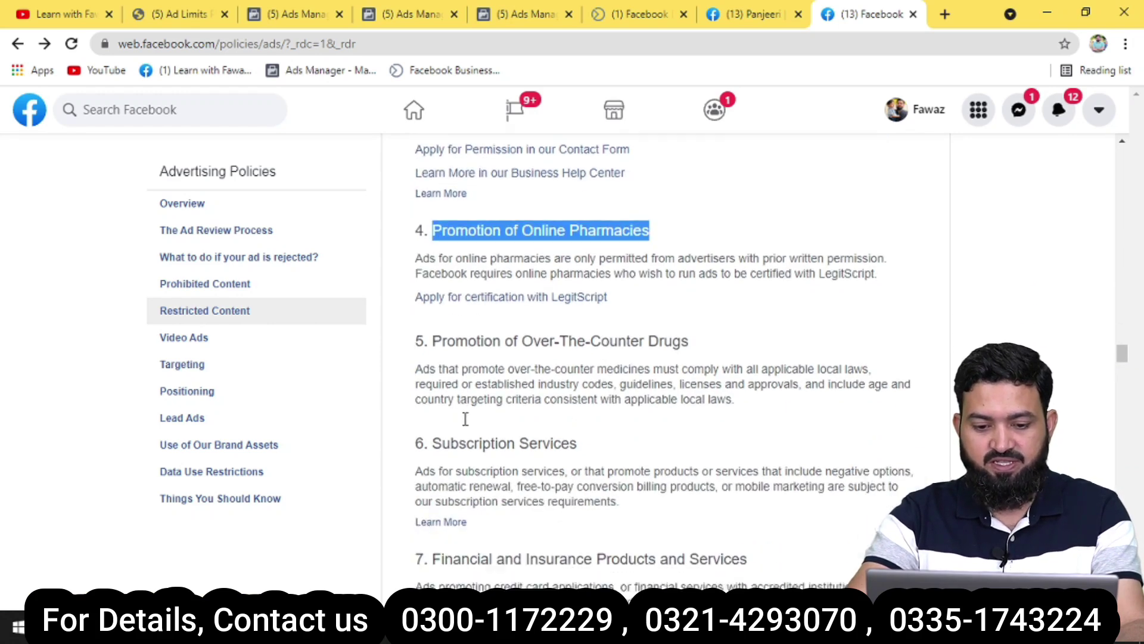
pyautogui.scroll(-3, 470, 405)
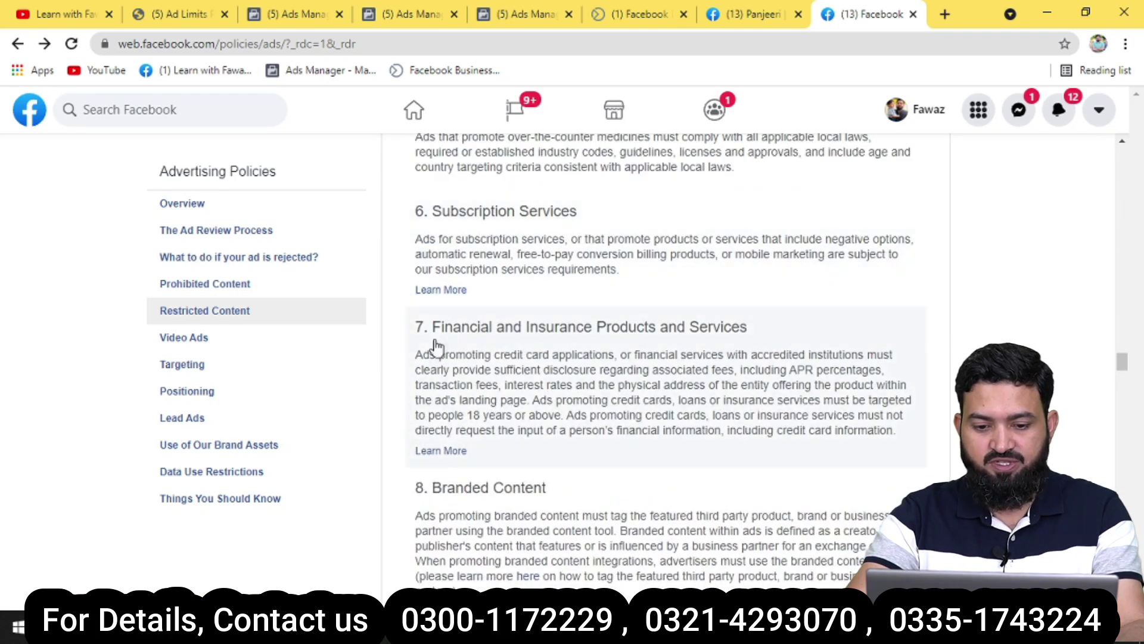
pyautogui.scroll(-2, 479, 351)
pyautogui.scroll(-3, 479, 353)
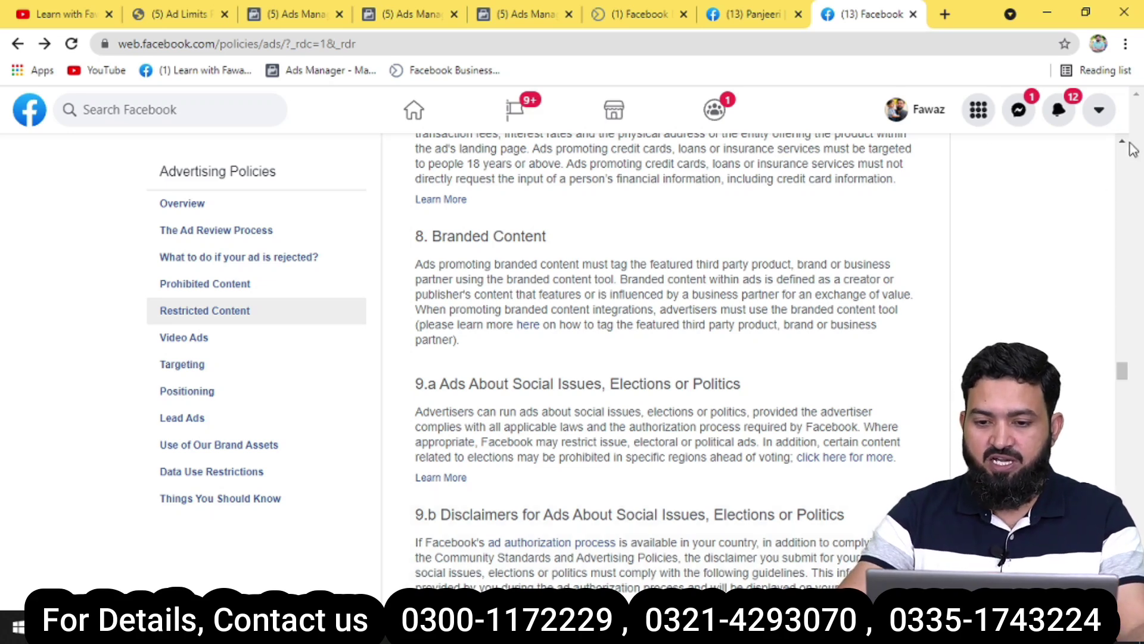
pyautogui.click(755, 15)
# Scroll the Panjeeri feed and view the post image in full.
pyautogui.scroll(-10, 801, 371)
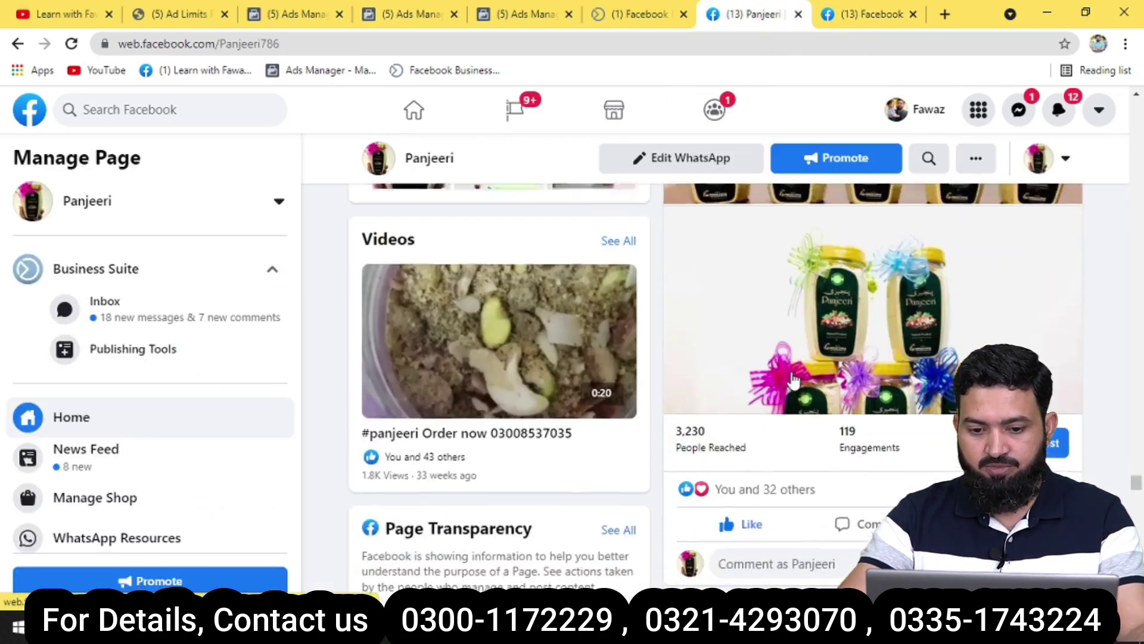
pyautogui.scroll(8, 800, 371)
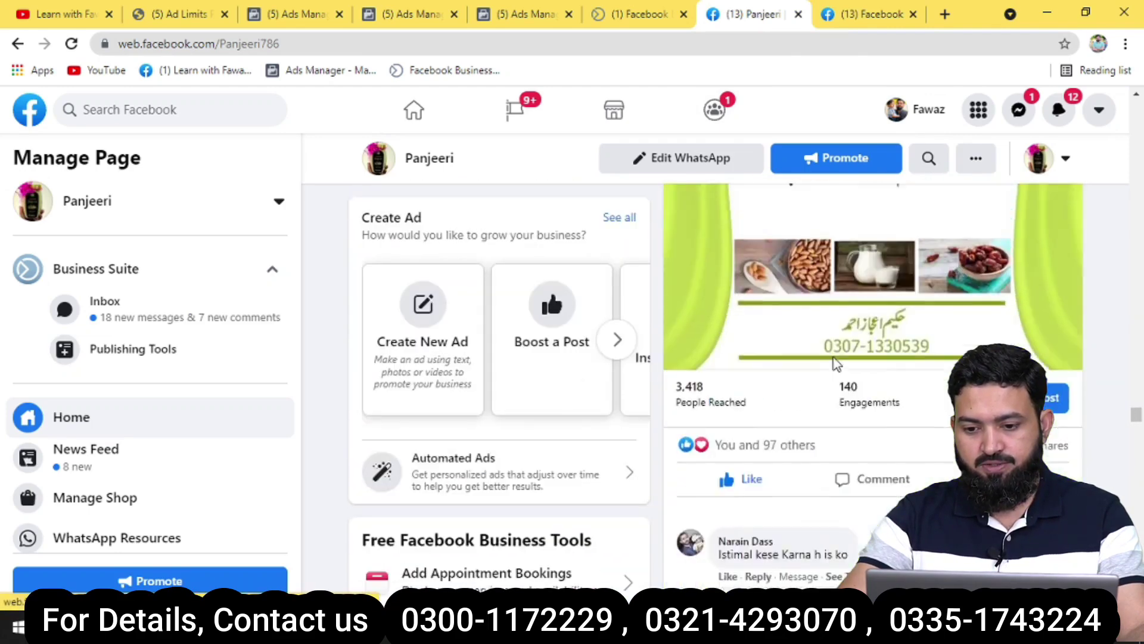
pyautogui.scroll(-10, 834, 360)
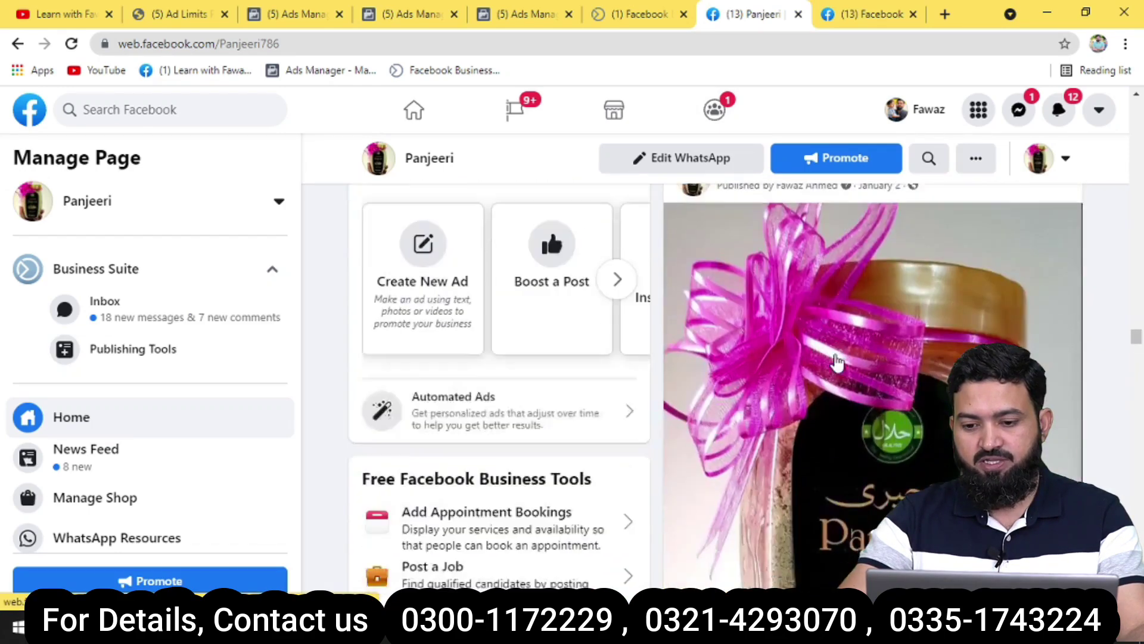
pyautogui.scroll(-6, 715, 387)
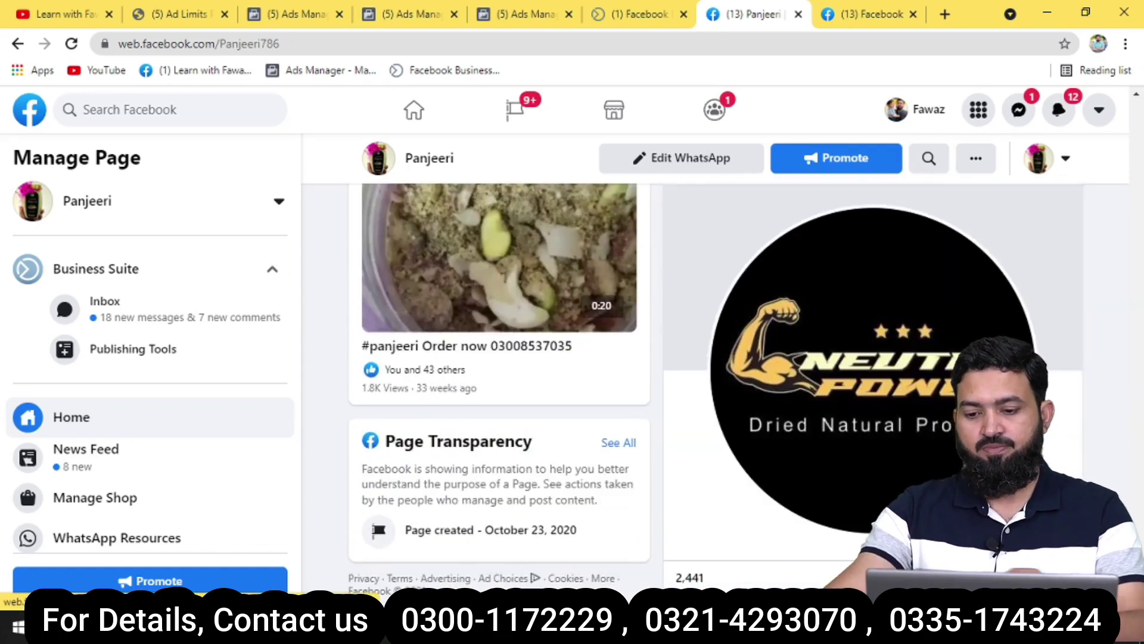
pyautogui.scroll(10, 959, 466)
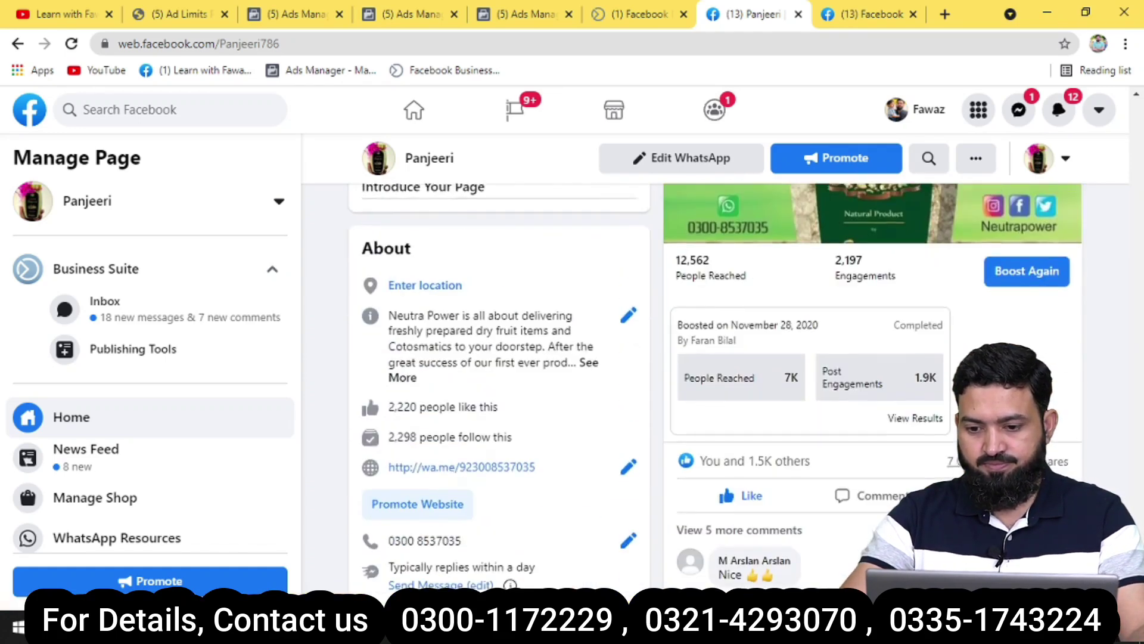
pyautogui.scroll(4, 863, 355)
pyautogui.click(863, 355)
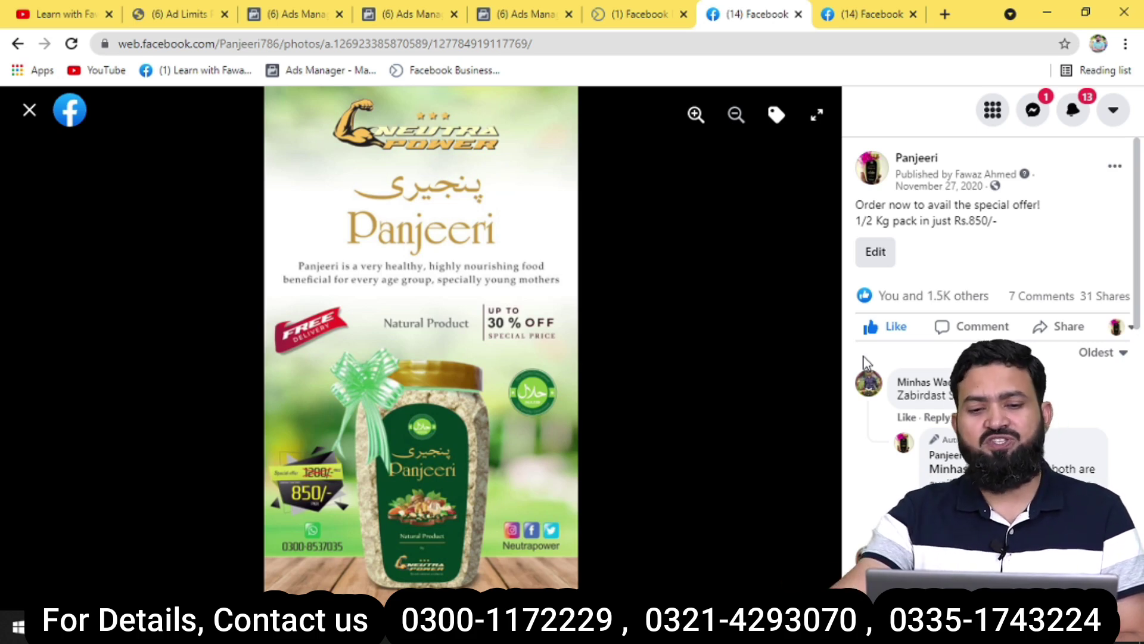
# Search Google for 'beard oil' from the Advertising Policies tab's address bar.
pyautogui.click(843, 24)
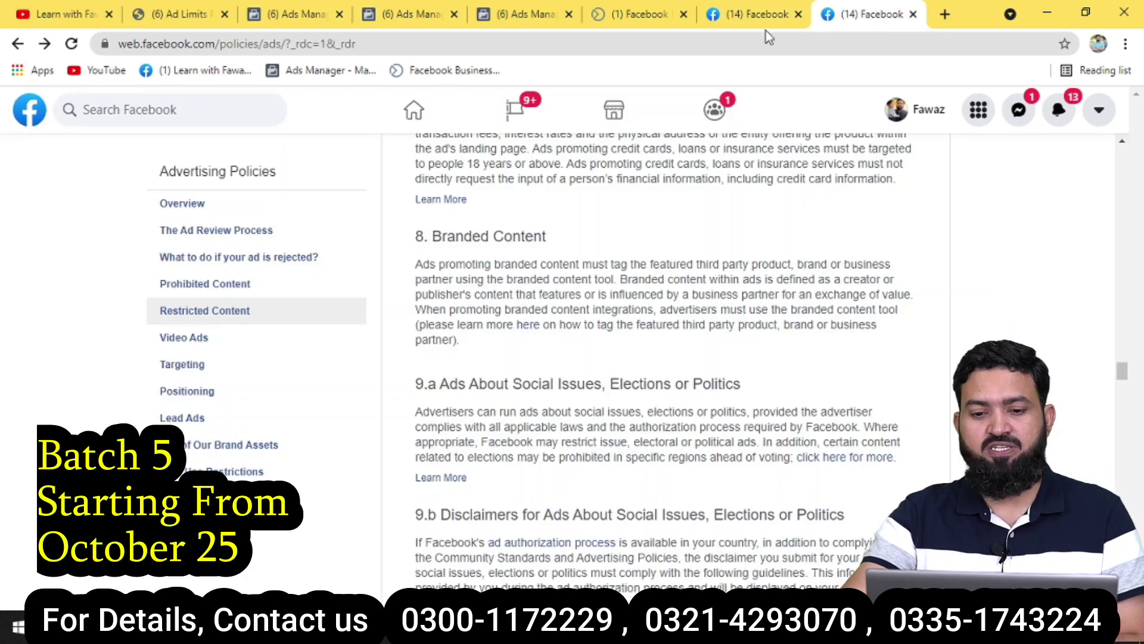
pyautogui.click(633, 38)
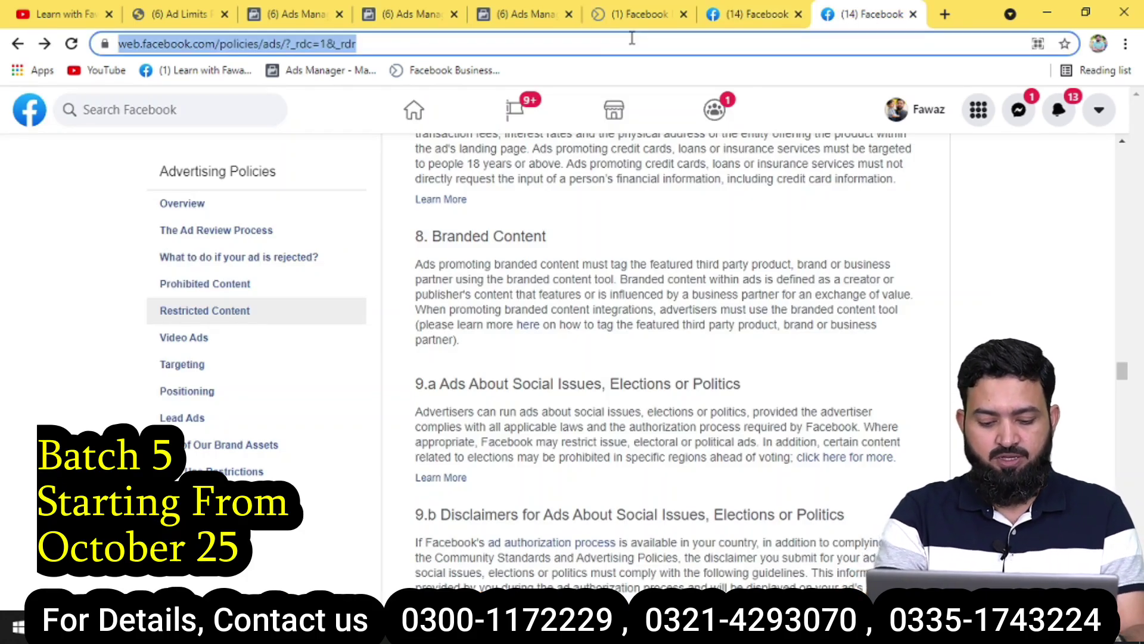
pyautogui.write('beard oil')
pyautogui.press('Return')
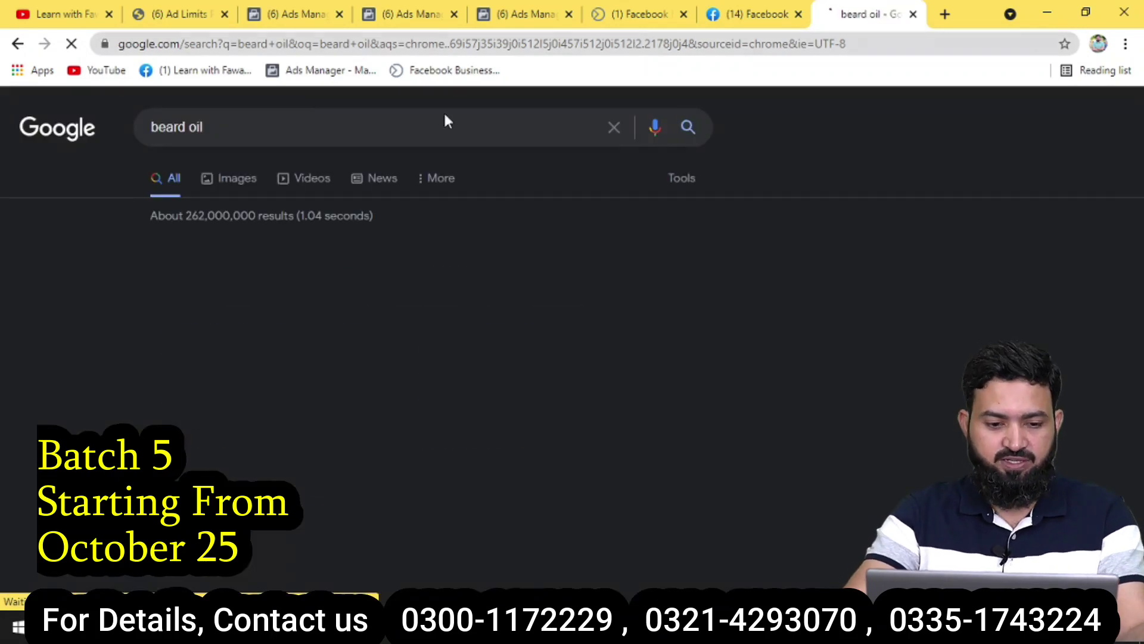
# Browse beard oil image results, previewing Beard Growth, China Beard Oil and aloearth Beard Growth Oil.
pyautogui.click(231, 178)
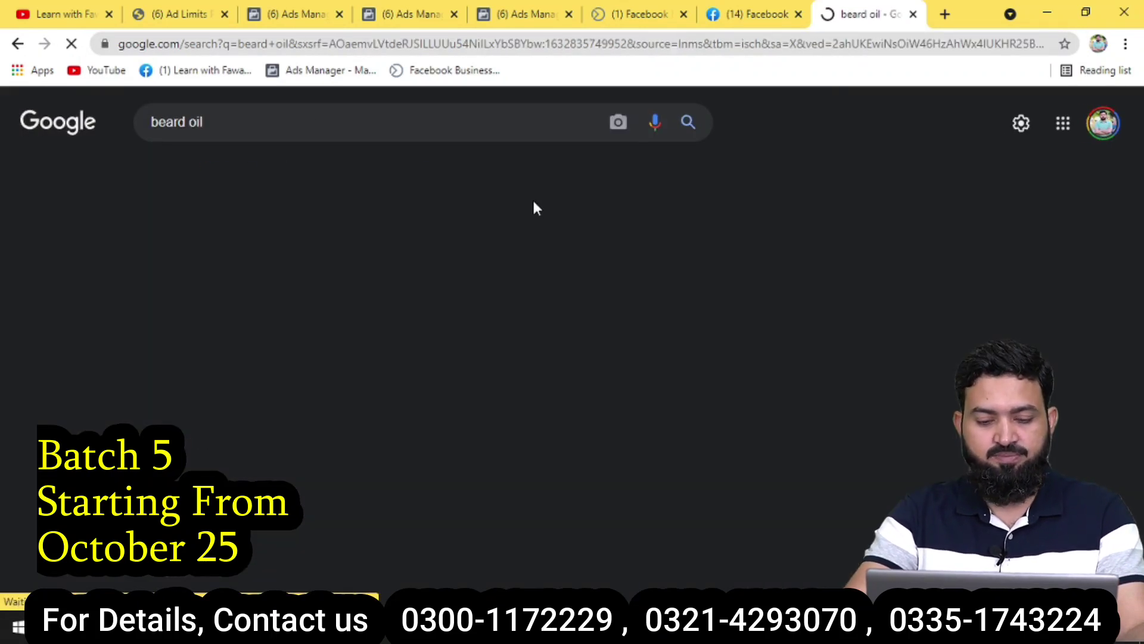
pyautogui.scroll(-5, 601, 224)
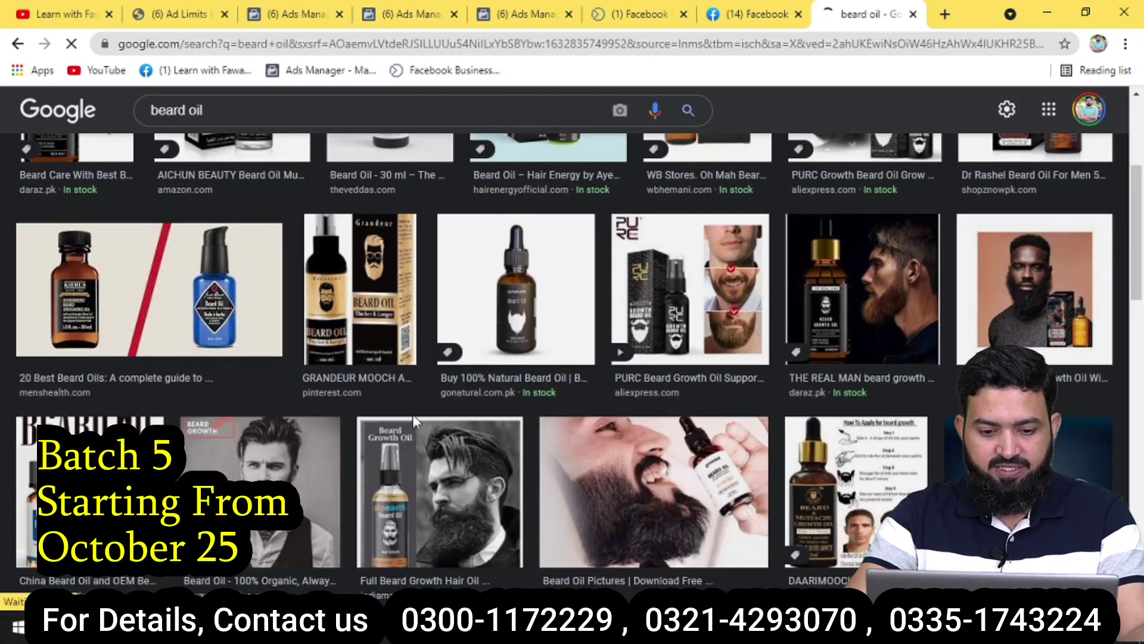
pyautogui.click(268, 477)
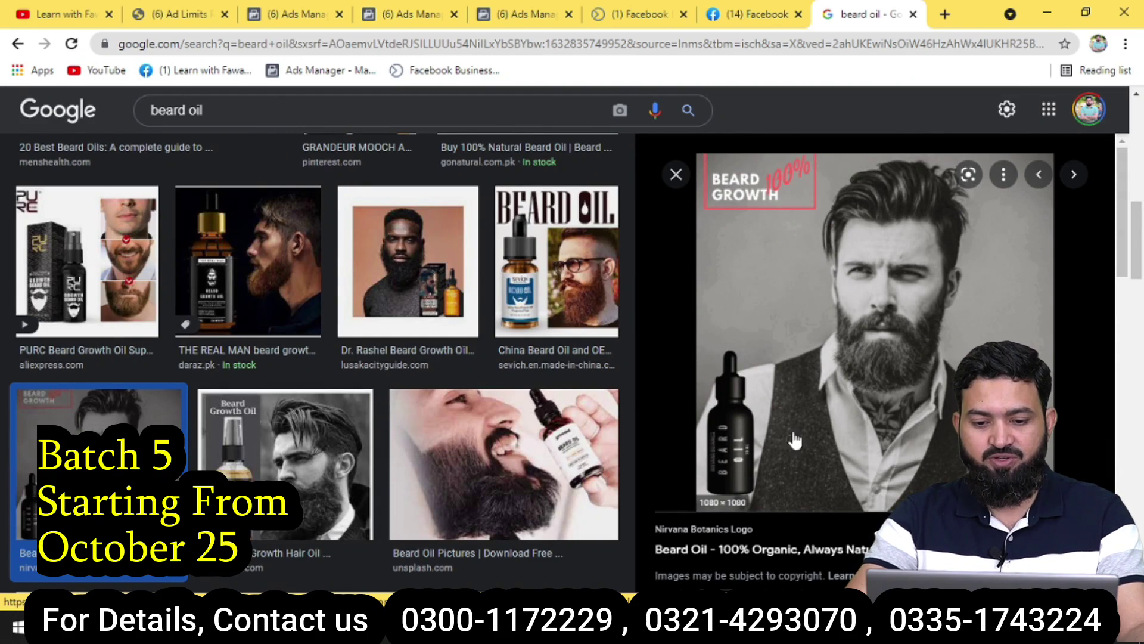
pyautogui.click(588, 297)
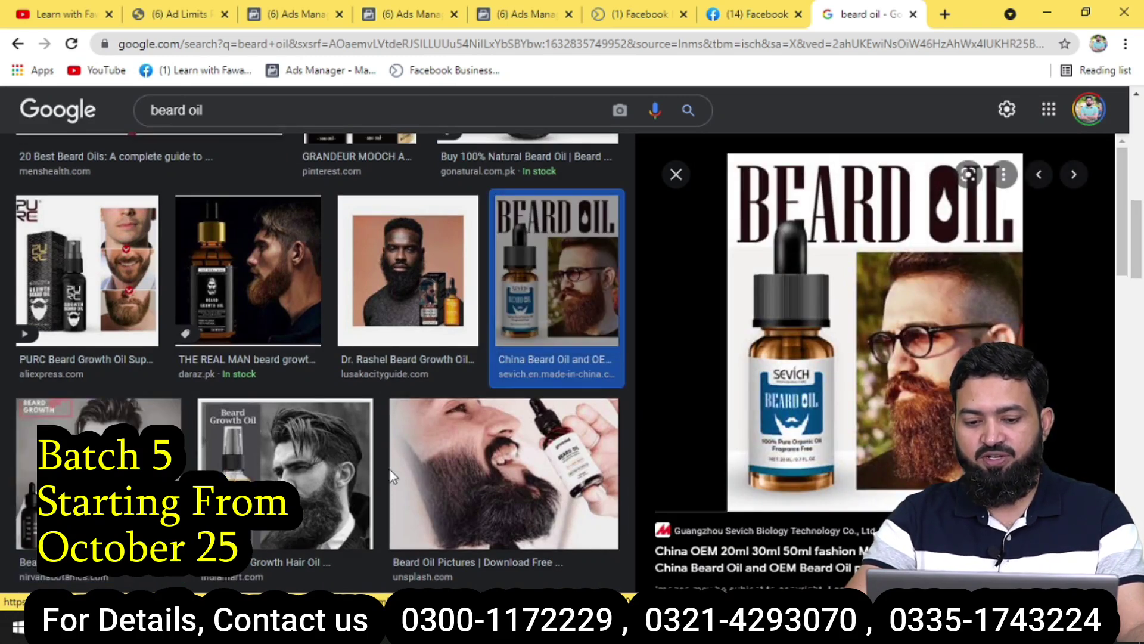
pyautogui.click(294, 475)
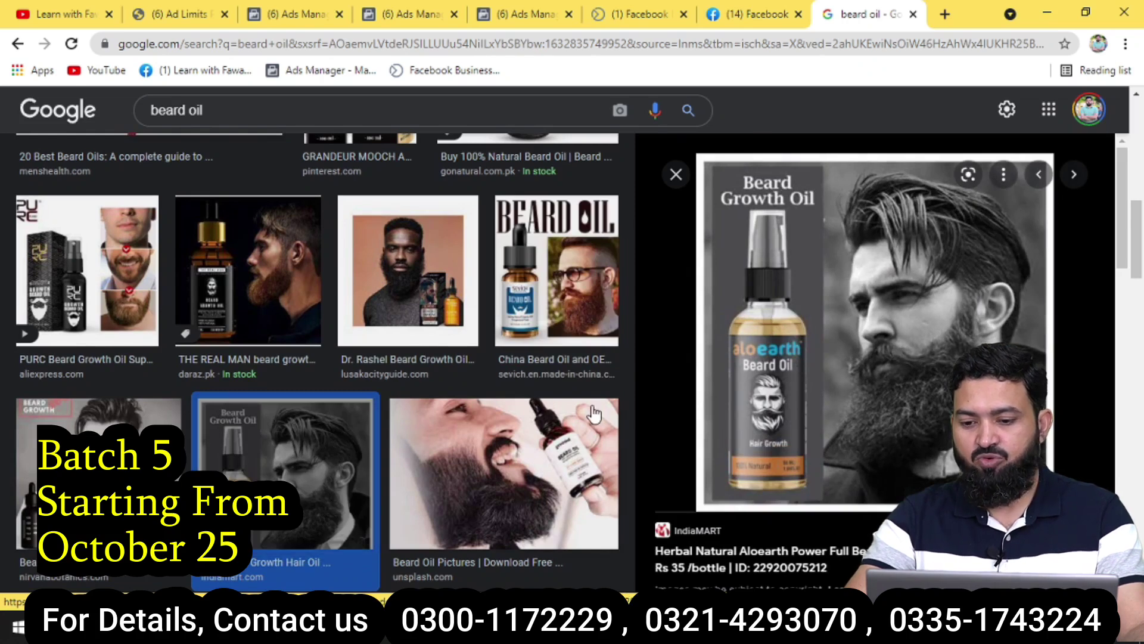
pyautogui.scroll(-10, 701, 361)
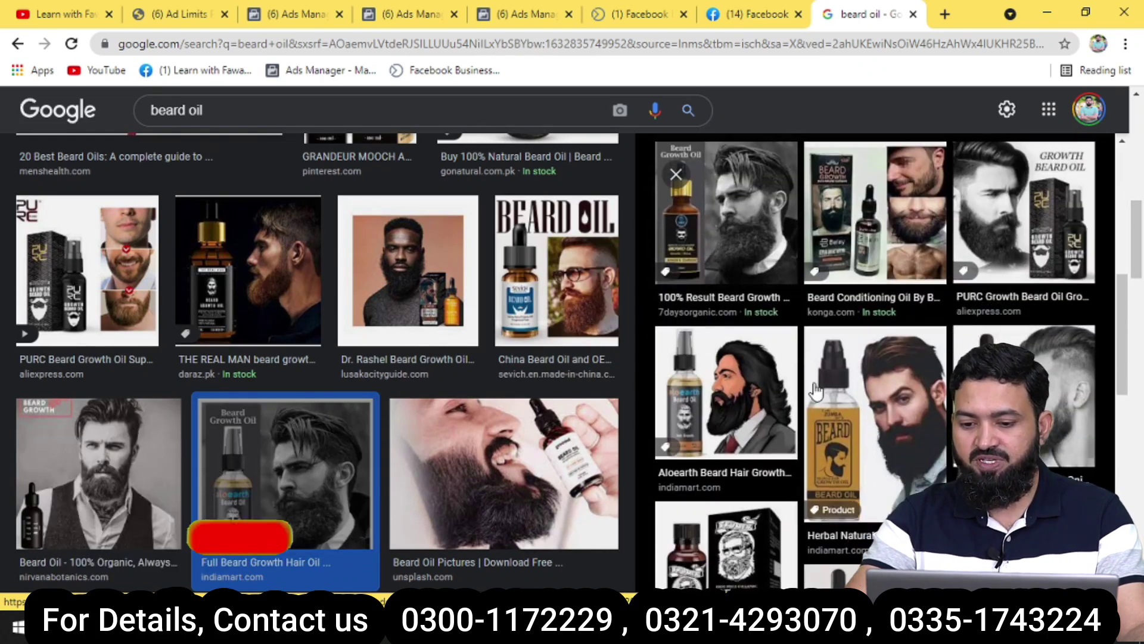
pyautogui.scroll(-2, 802, 388)
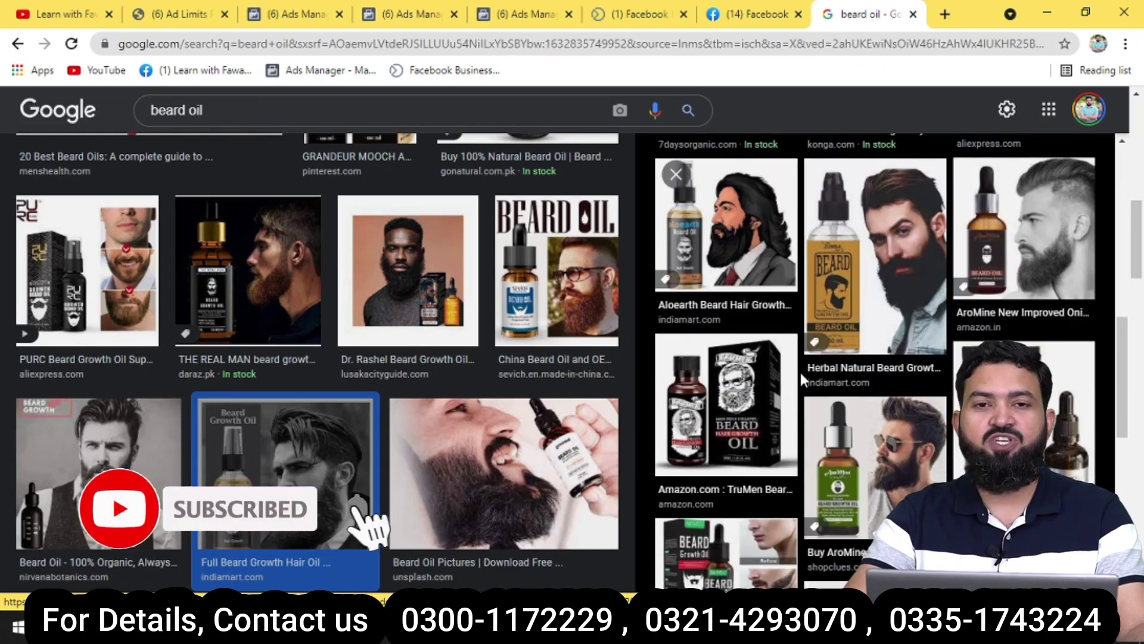
pyautogui.scroll(-5, 802, 376)
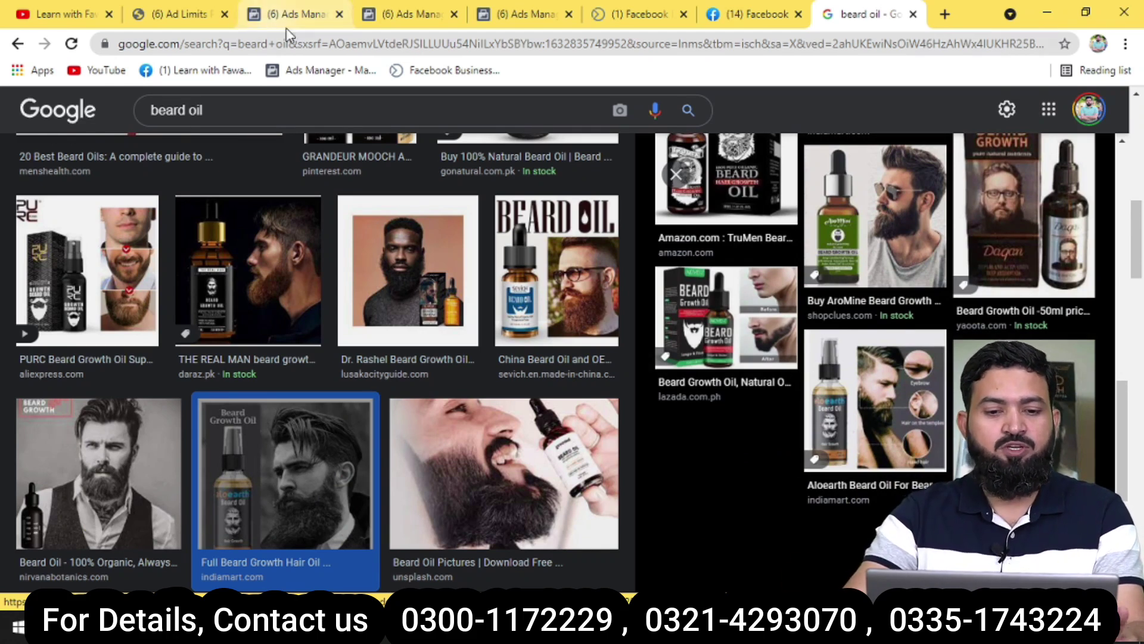
# Close the Panjeeri photo viewer to return to the Panjeeri page.
pyautogui.click(176, 18)
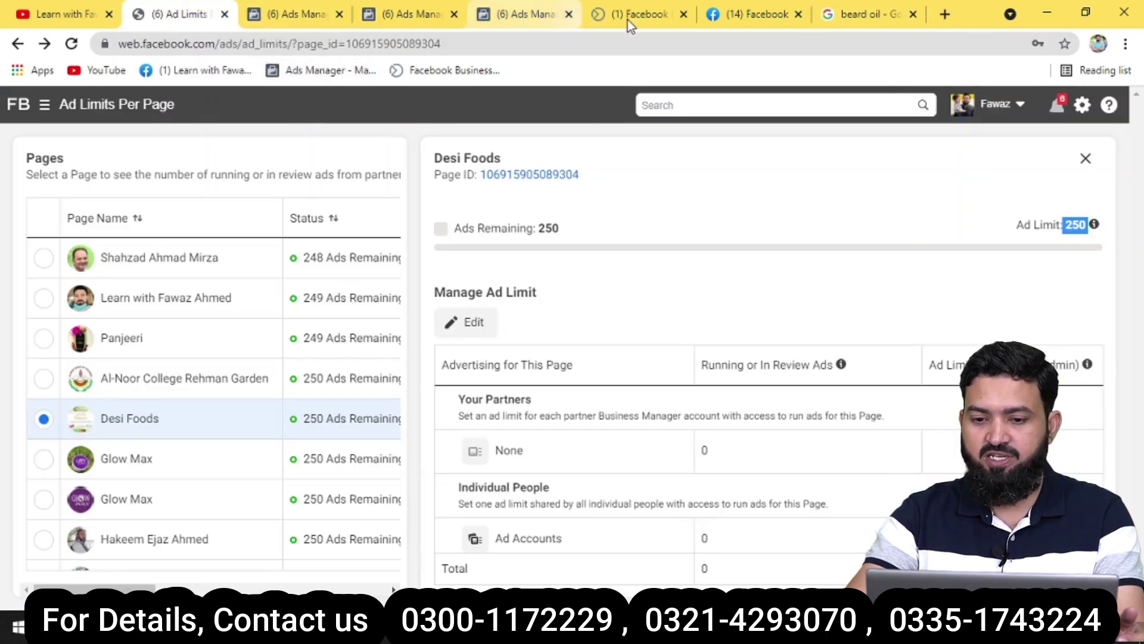
pyautogui.click(739, 16)
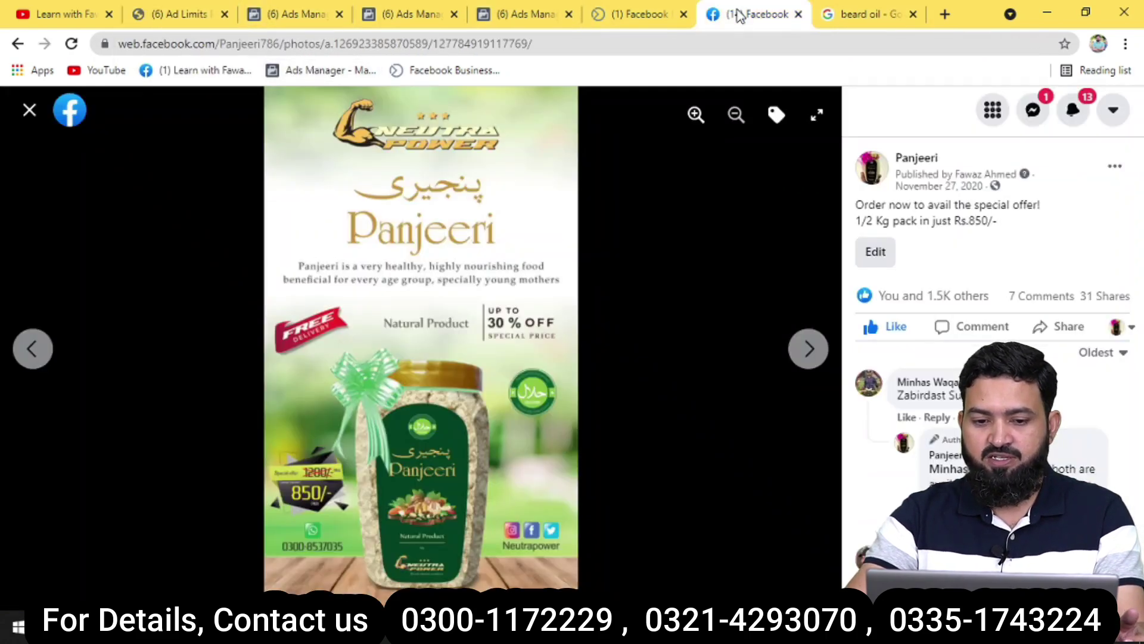
pyautogui.click(29, 111)
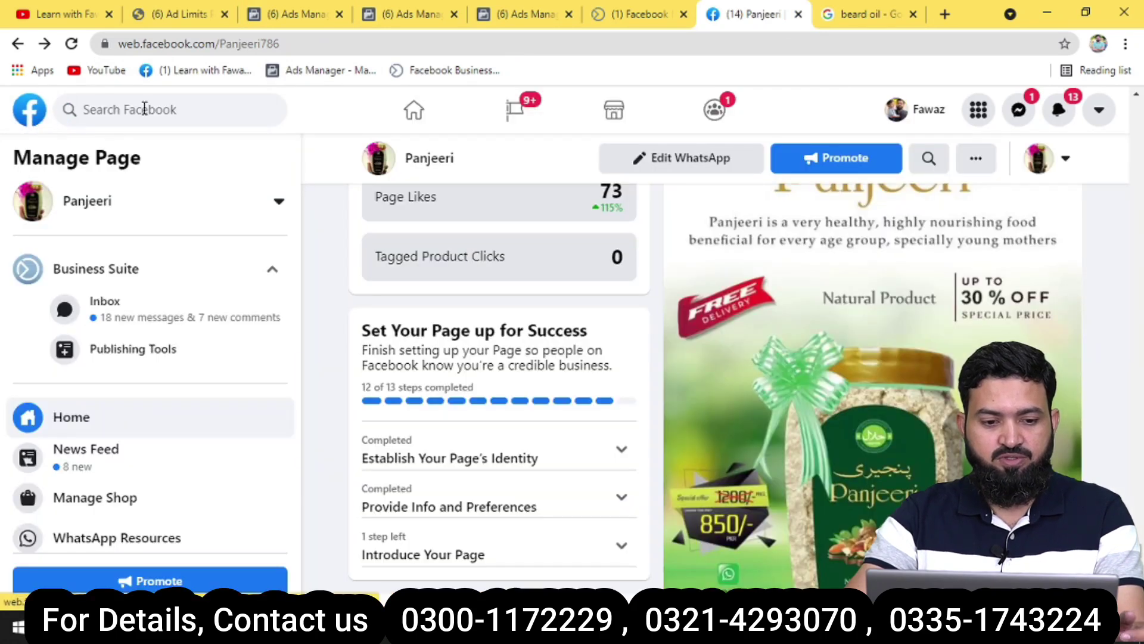
# Search Facebook for 'glow max' and open the Max glow business page.
pyautogui.click(144, 109)
pyautogui.write('glow max')
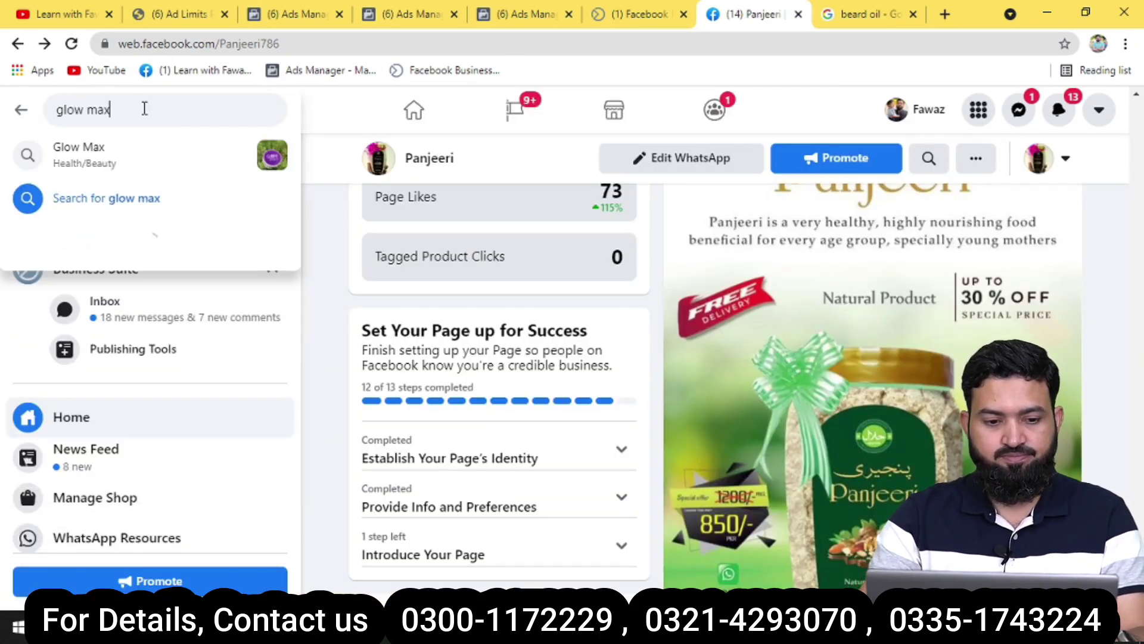
pyautogui.press('Return')
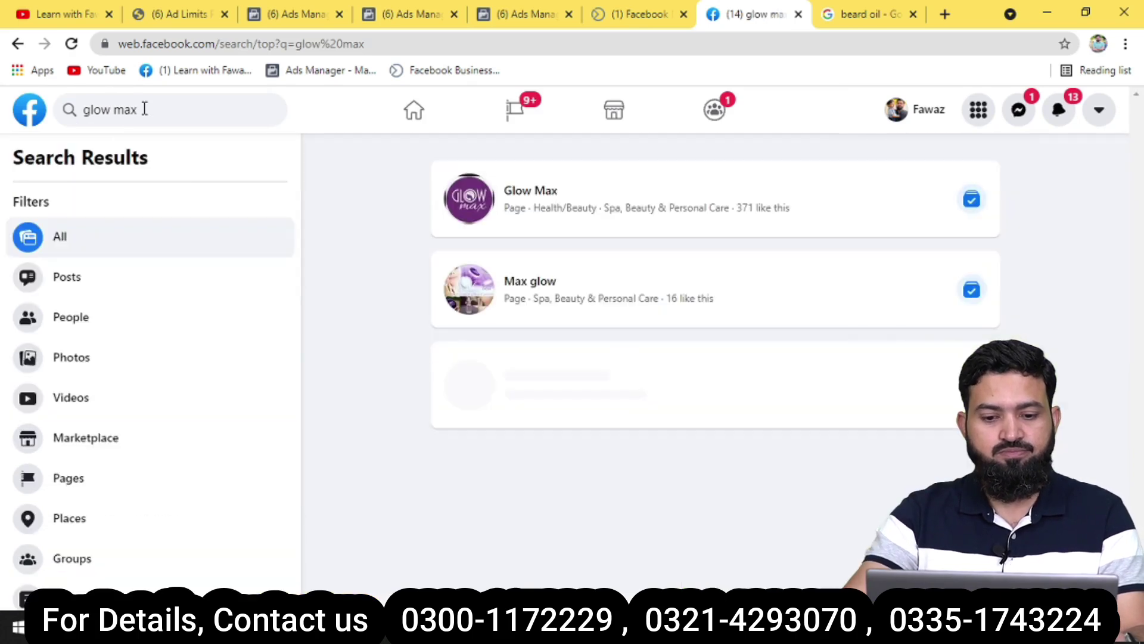
pyautogui.moveTo(531, 193)
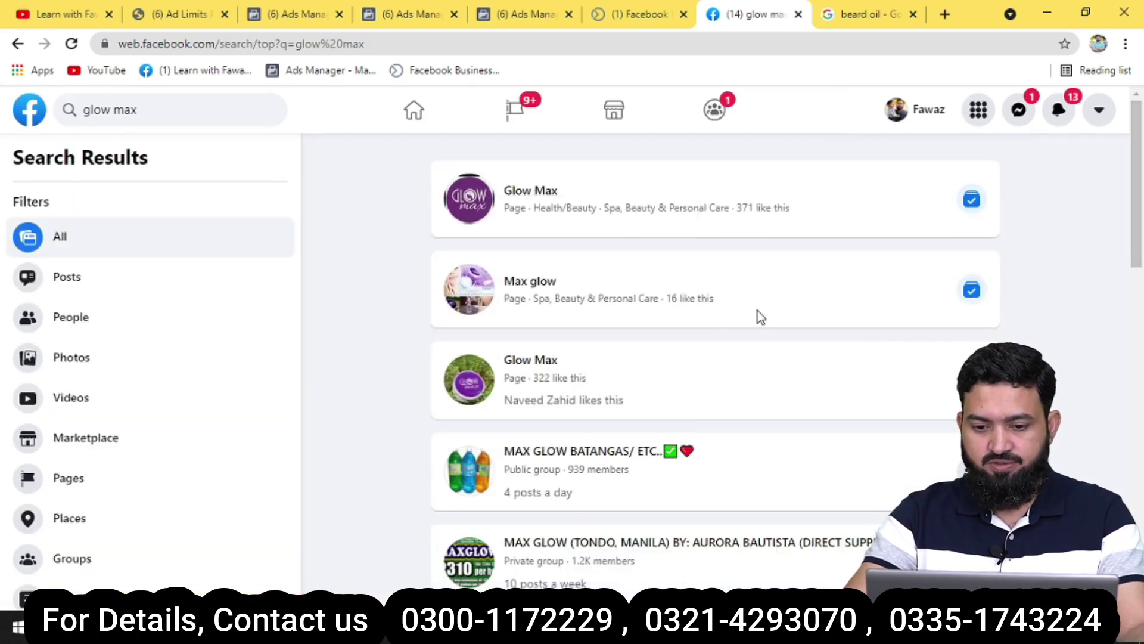
pyautogui.click(511, 282)
pyautogui.scroll(-5, 635, 287)
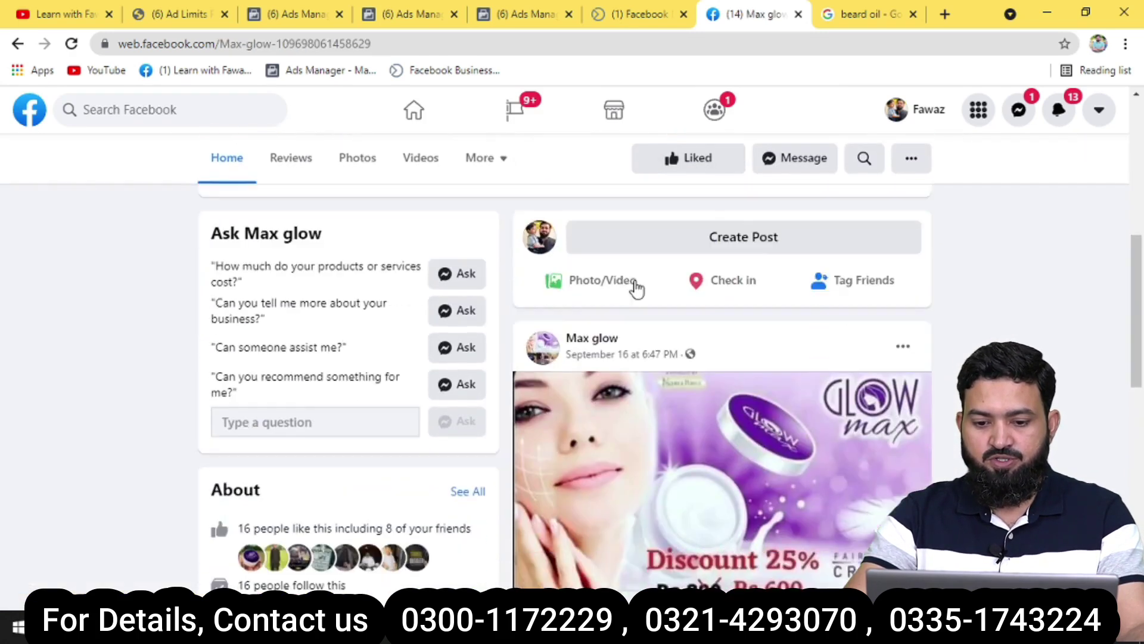
# Start a WhatsApp chat with Max glow, browse its posts, then return to Ad Limits Per Page.
pyautogui.click(736, 328)
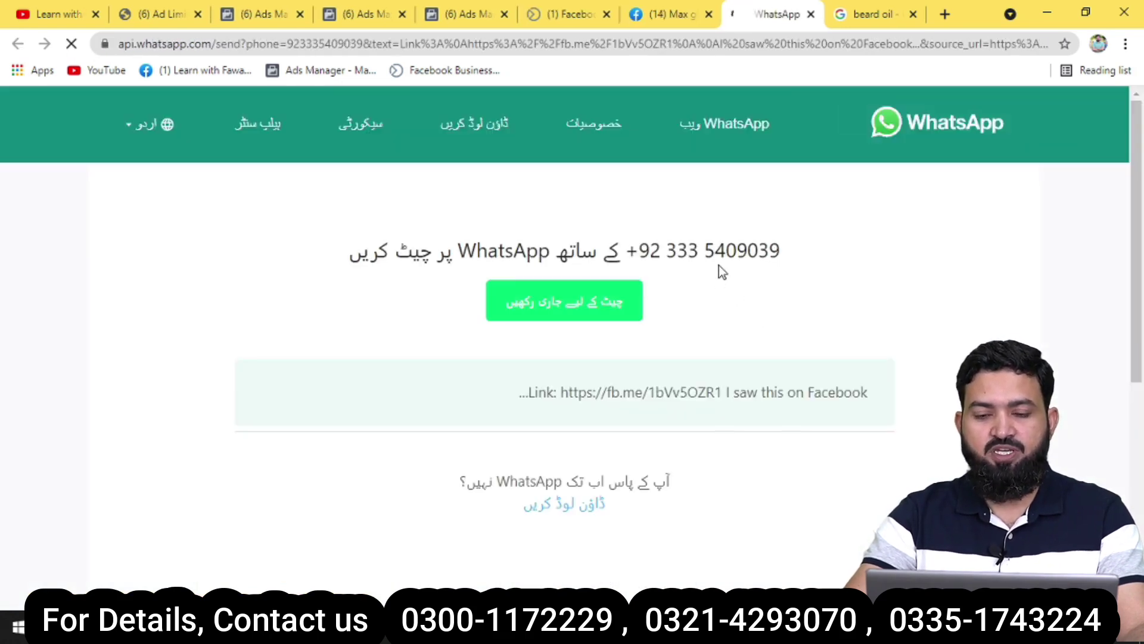
pyautogui.click(661, 14)
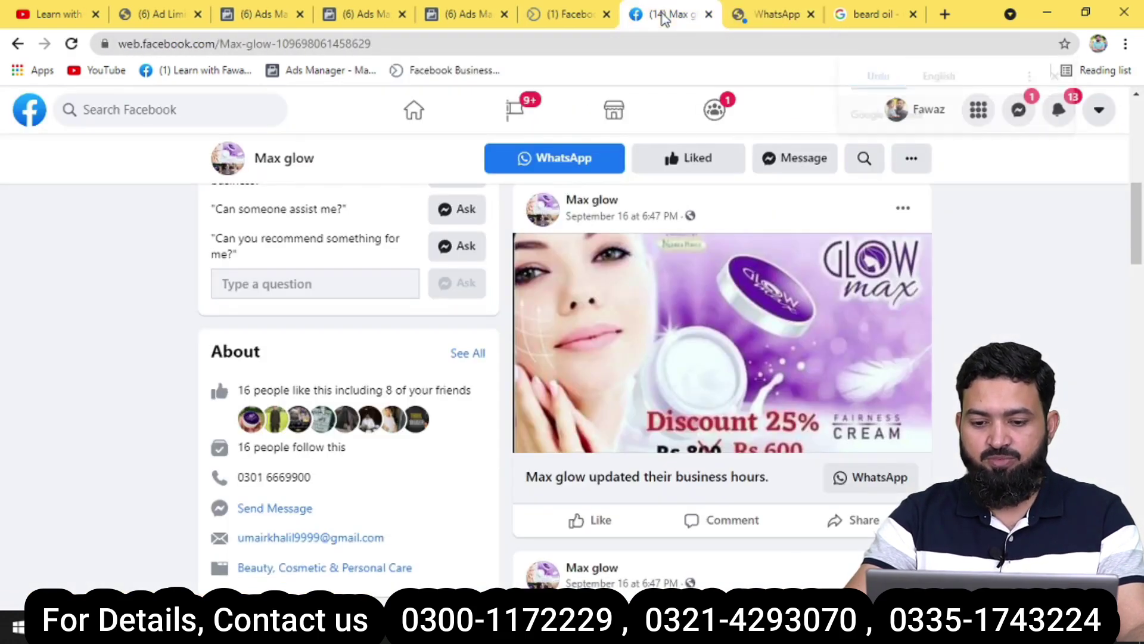
pyautogui.scroll(-5, 743, 325)
pyautogui.scroll(1, 744, 324)
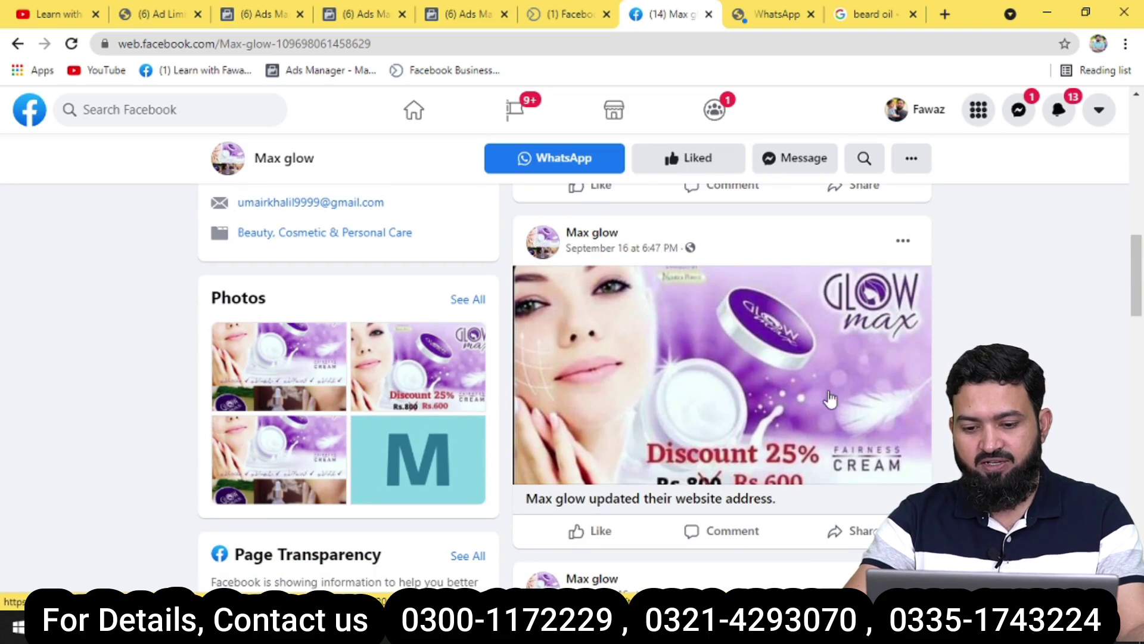
pyautogui.scroll(-1, 728, 353)
pyautogui.scroll(-2, 734, 350)
pyautogui.scroll(2, 737, 343)
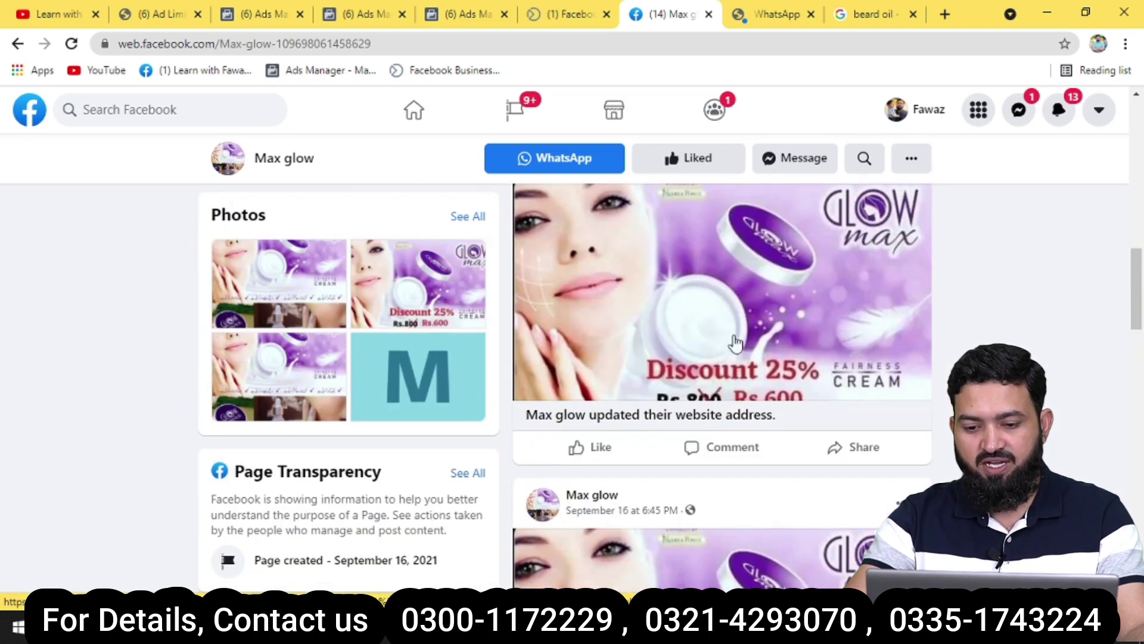
pyautogui.scroll(1, 737, 344)
pyautogui.scroll(-1, 719, 393)
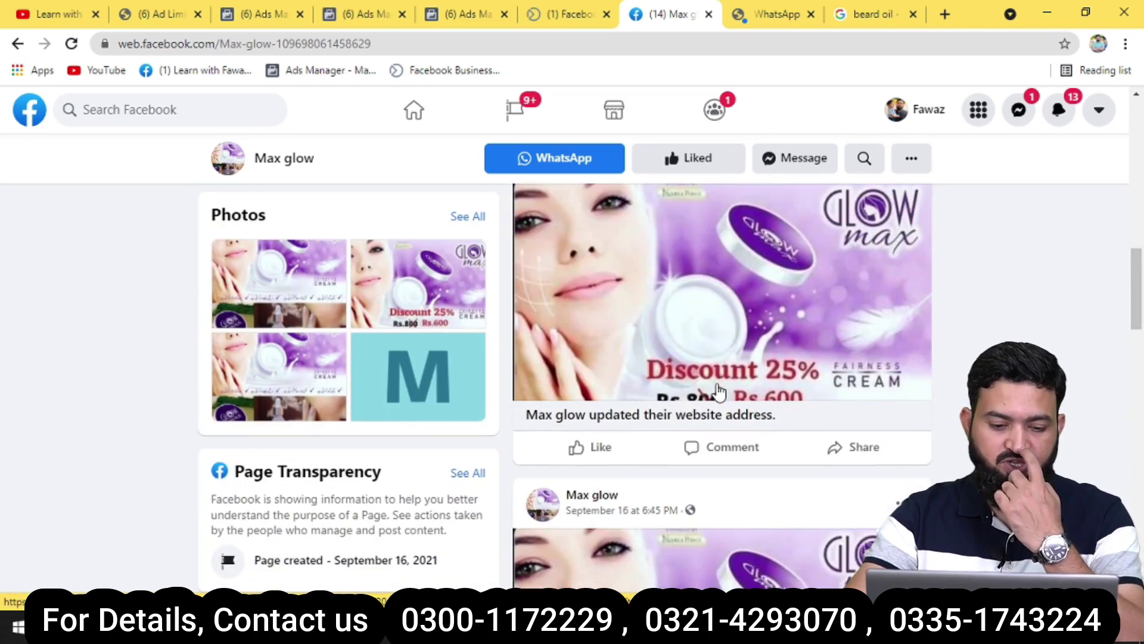
pyautogui.scroll(-5, 719, 391)
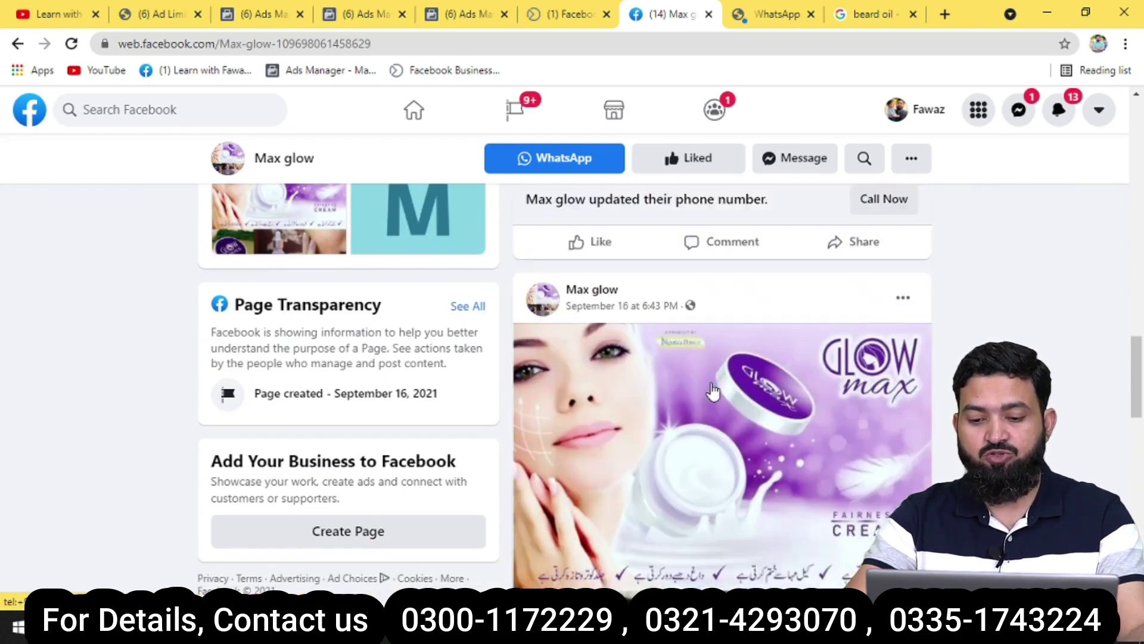
pyautogui.scroll(-5, 713, 390)
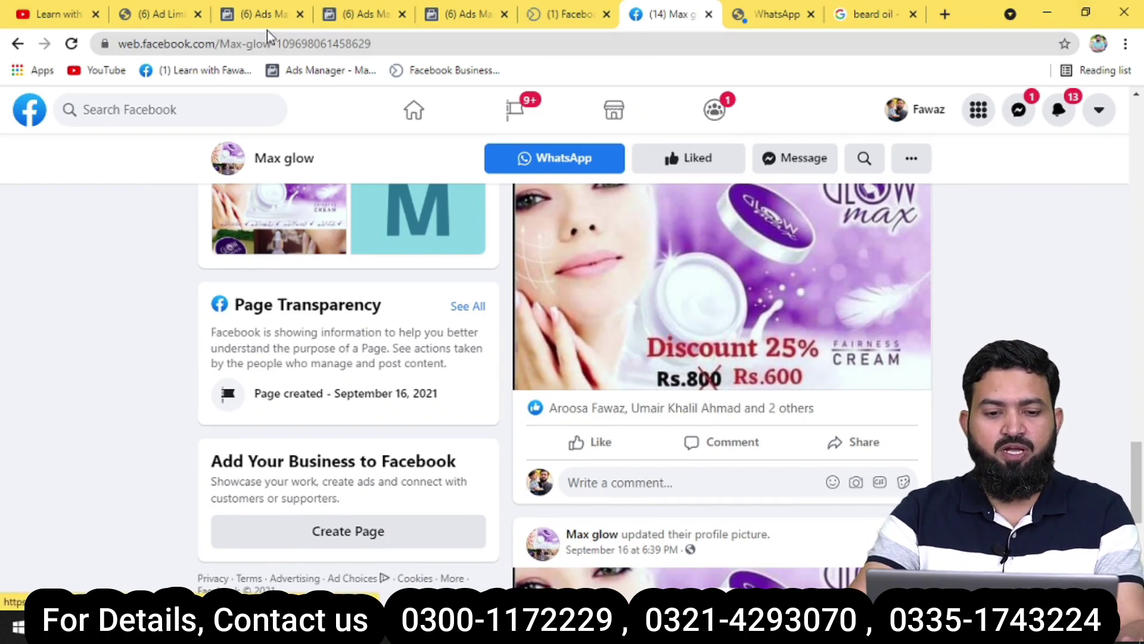
pyautogui.click(155, 23)
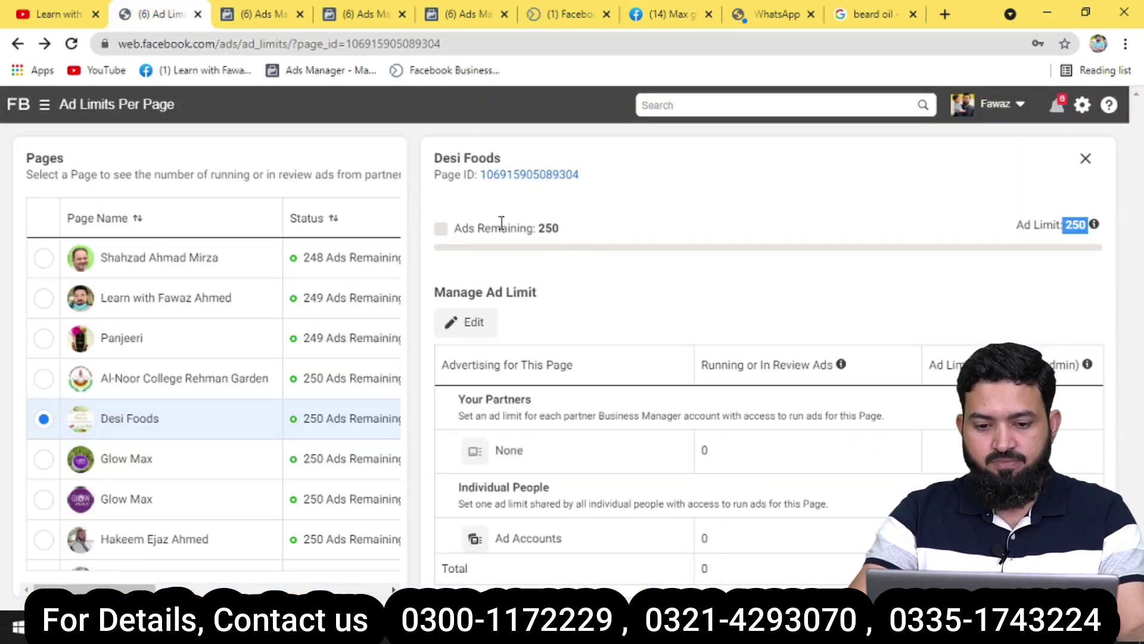
# Review the ad account's Payment Settings and Billing, then go to the Campaigns list.
pyautogui.click(257, 21)
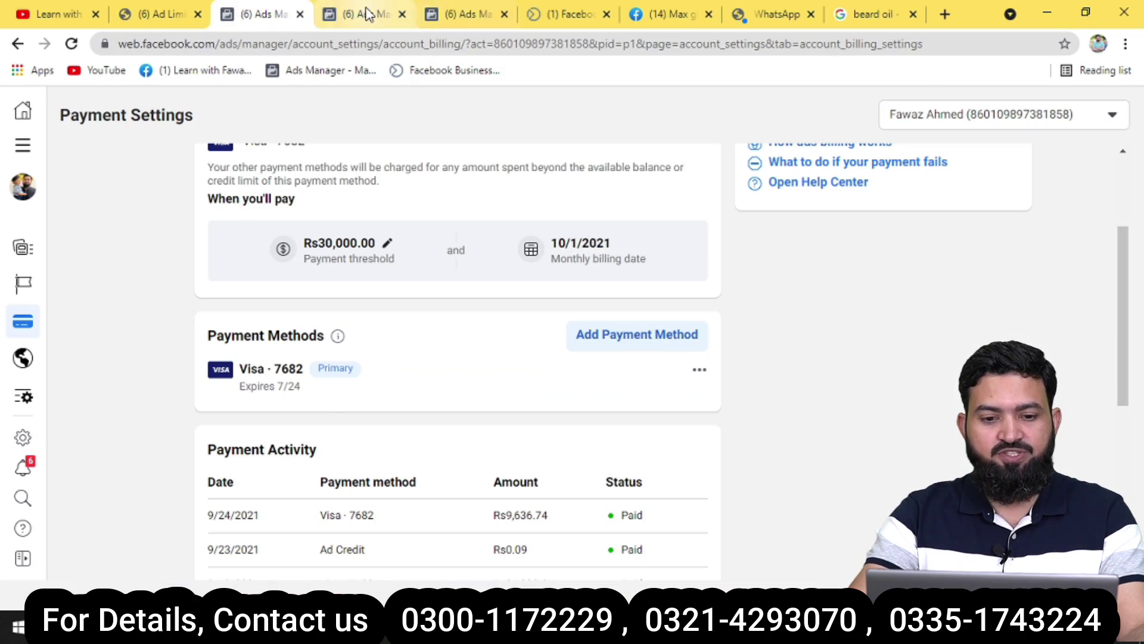
pyautogui.click(367, 15)
pyautogui.click(438, 17)
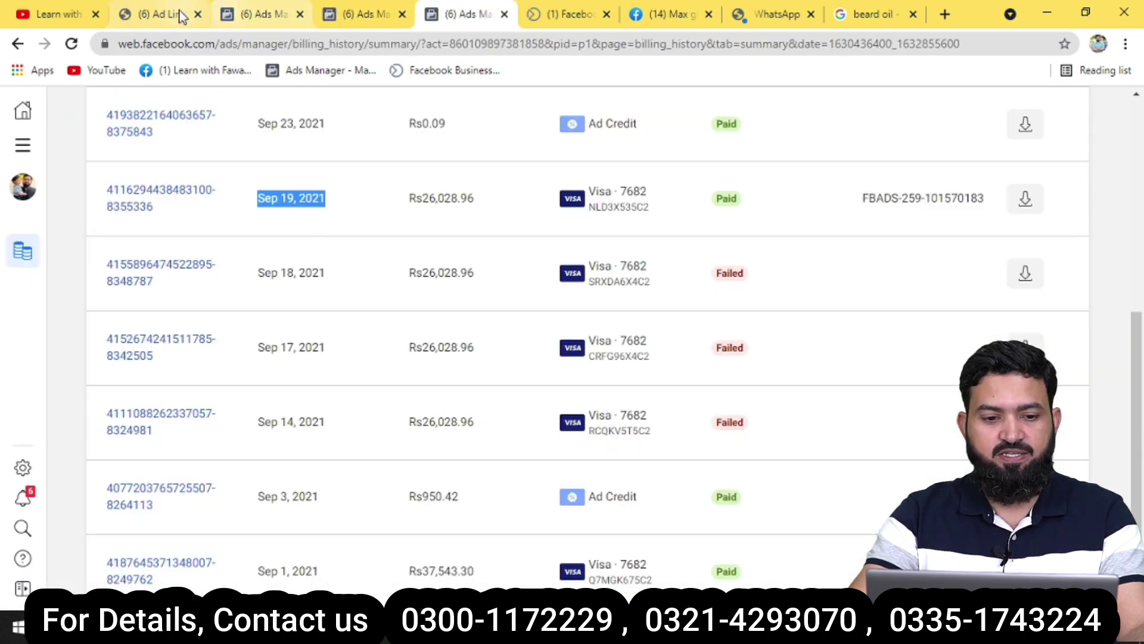
pyautogui.click(152, 14)
pyautogui.click(45, 106)
pyautogui.click(98, 220)
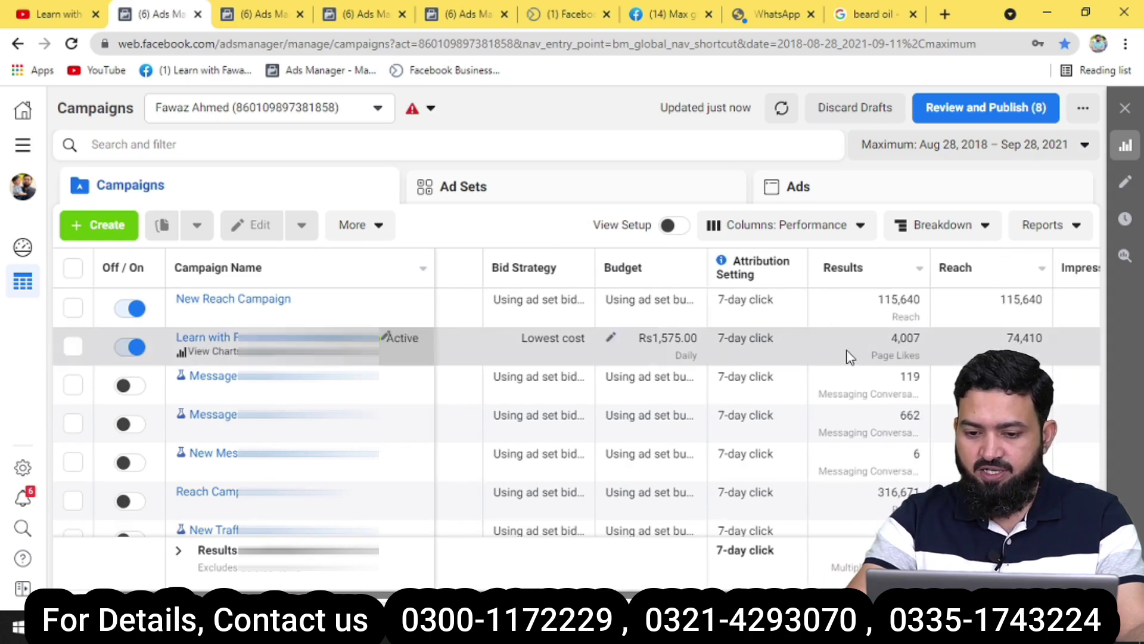
# Highlight campaign results (115,640, 4,007 page likes, 119 and 662 conversations, 316,671), then reveal spend columns.
pyautogui.tripleClick(899, 301)
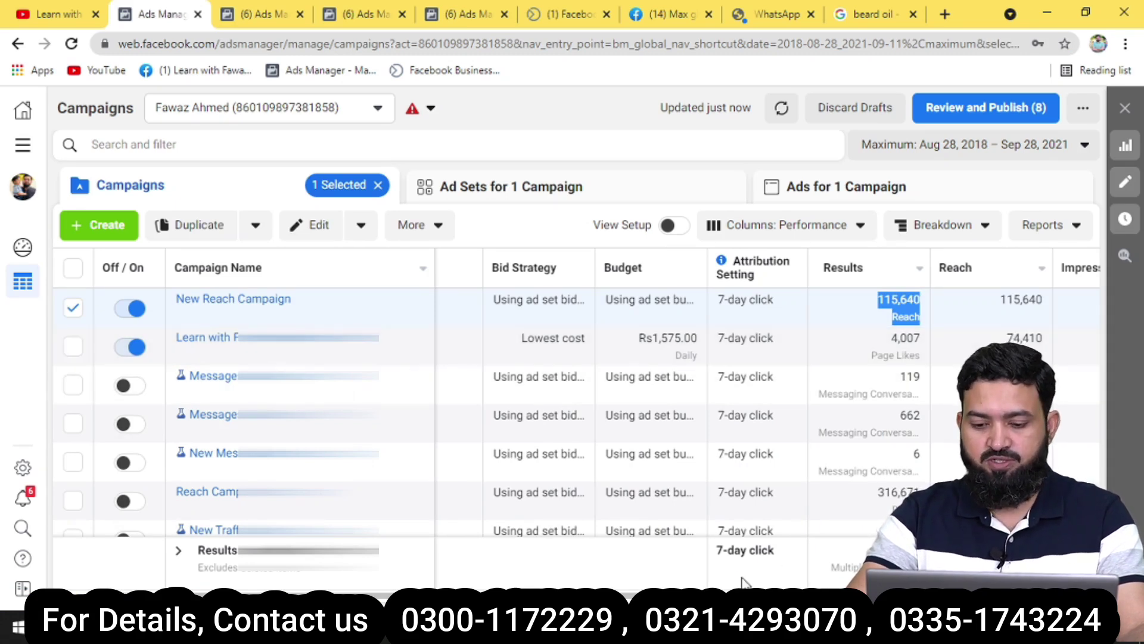
pyautogui.moveTo(736, 595); pyautogui.dragTo(846, 595)
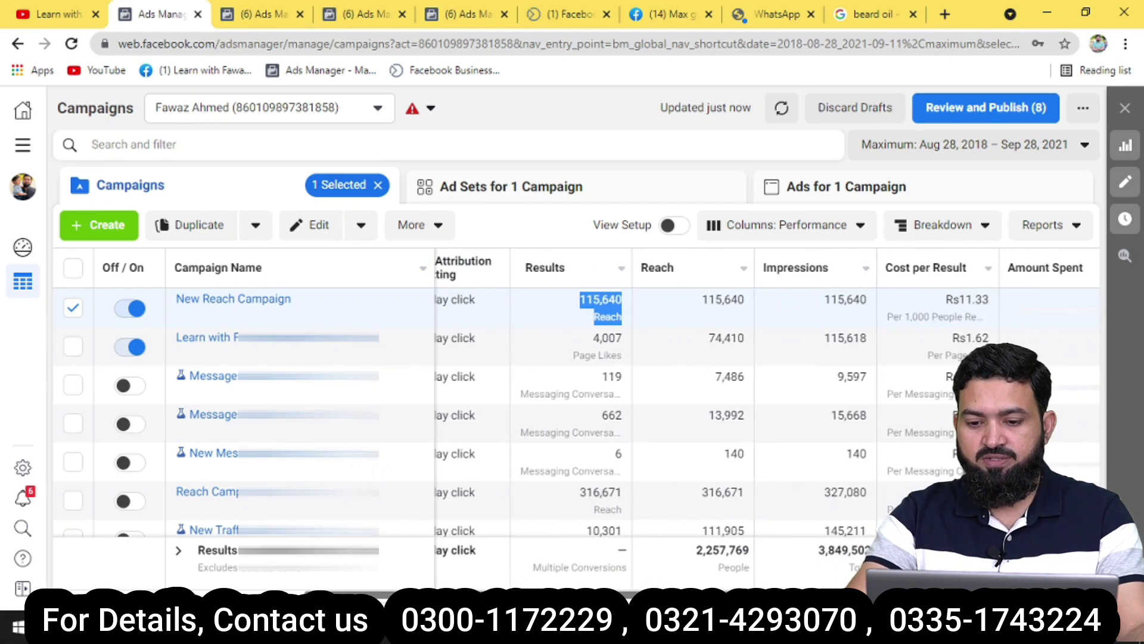
pyautogui.doubleClick(845, 301)
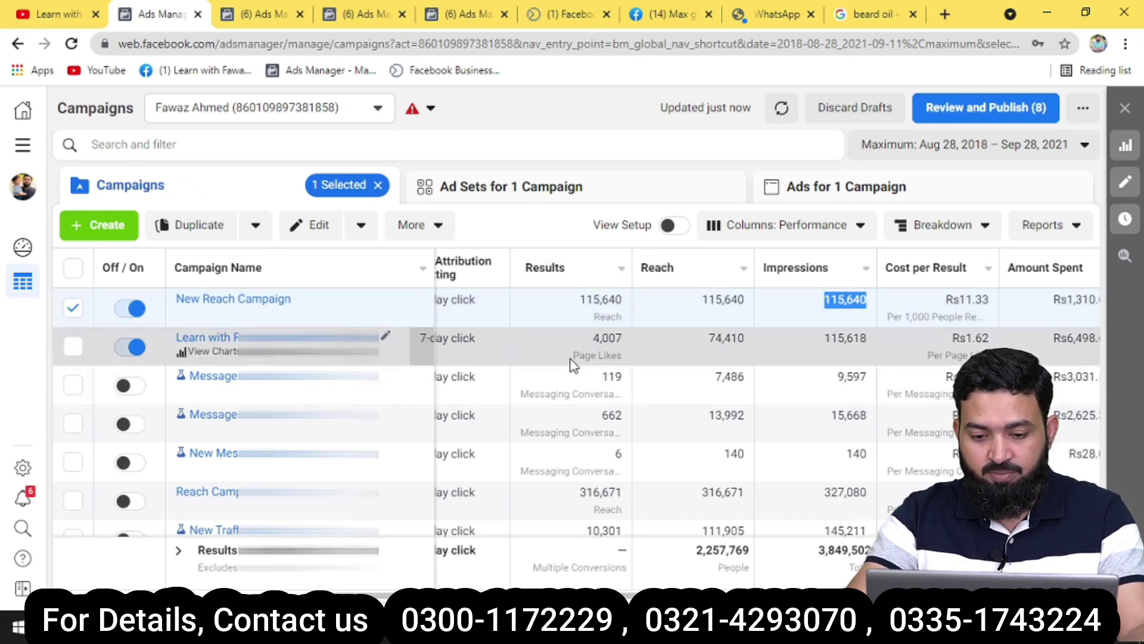
pyautogui.tripleClick(572, 358)
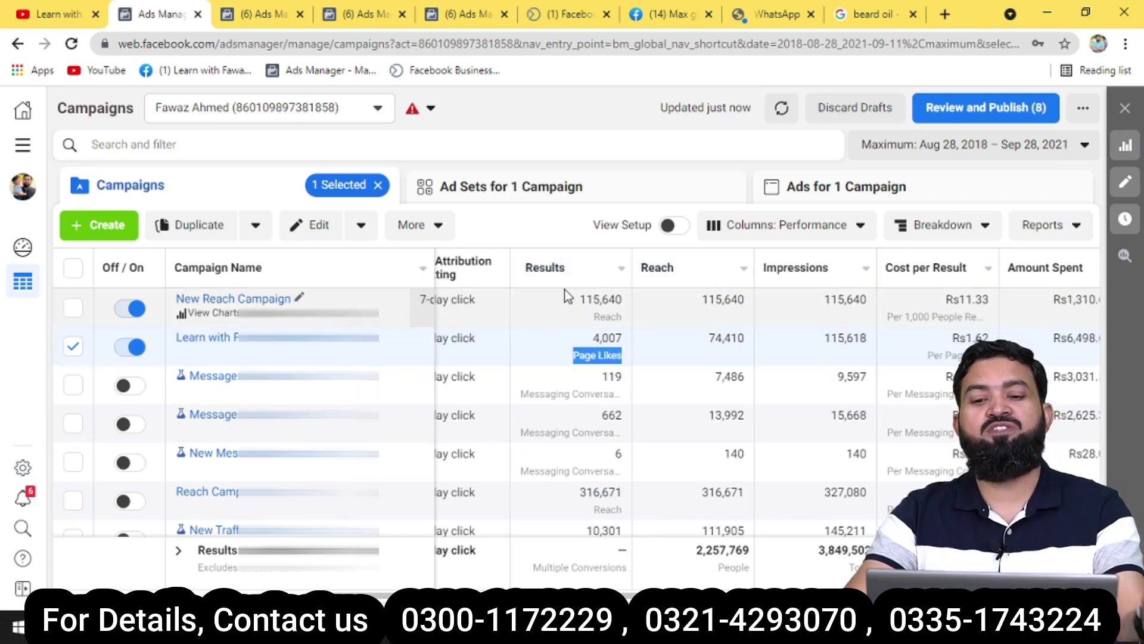
pyautogui.doubleClick(597, 300)
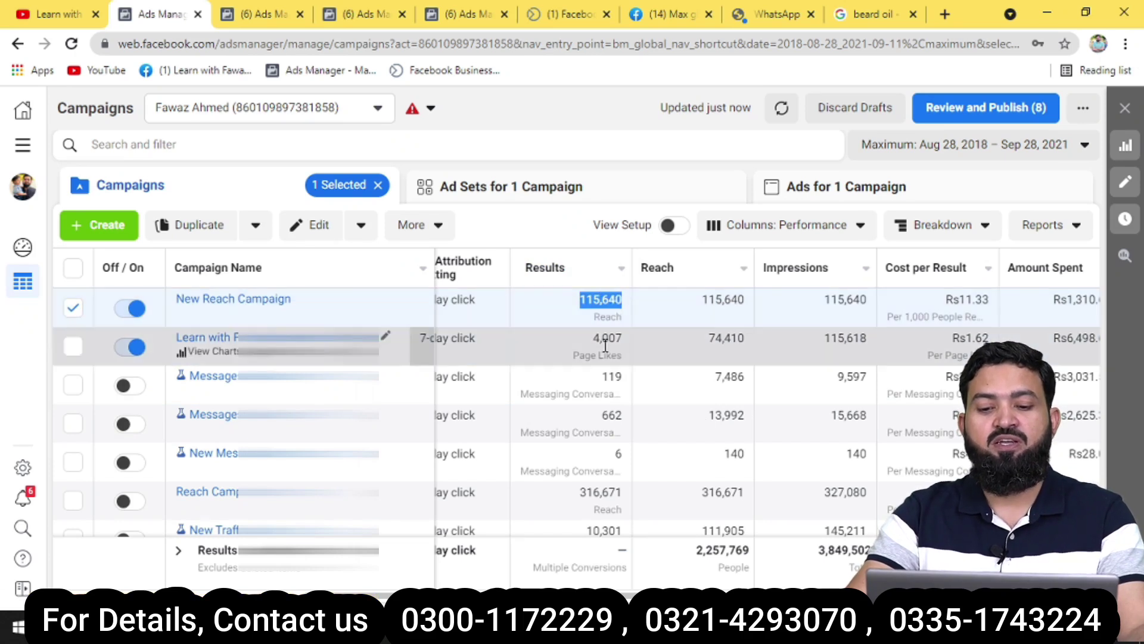
pyautogui.doubleClick(590, 338)
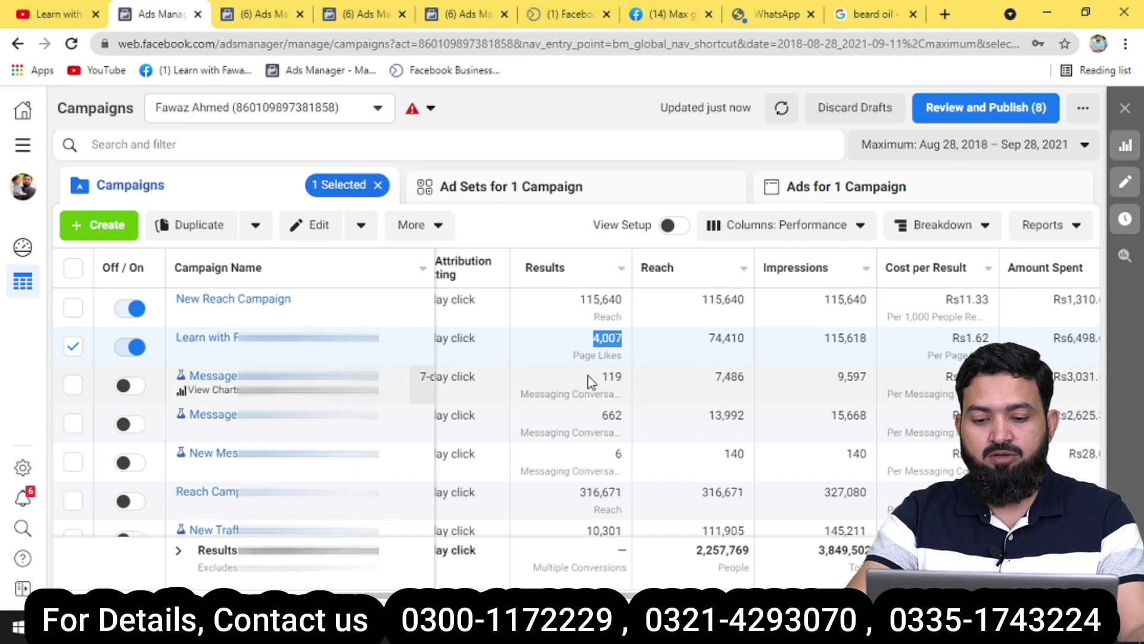
pyautogui.doubleClick(620, 376)
pyautogui.moveTo(623, 376); pyautogui.dragTo(631, 396)
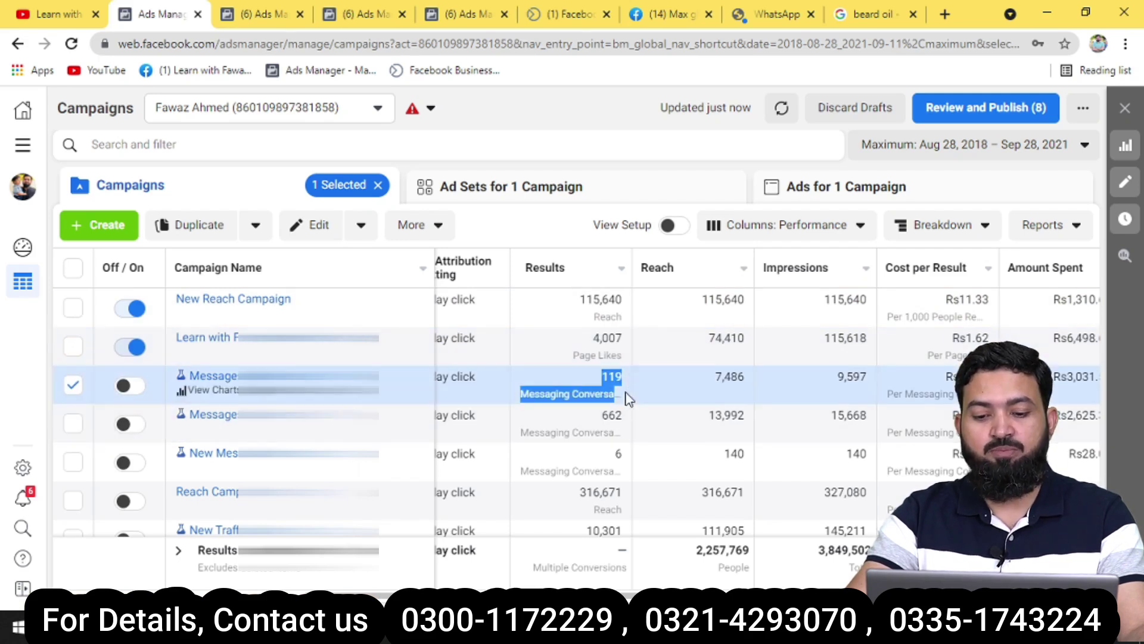
pyautogui.tripleClick(624, 415)
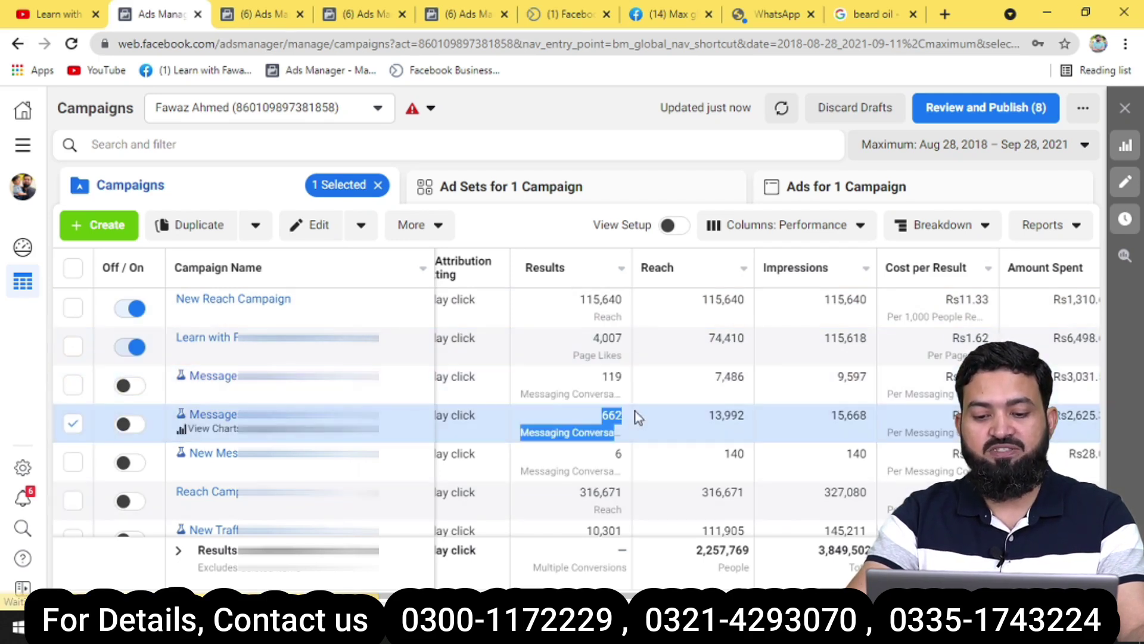
pyautogui.doubleClick(598, 492)
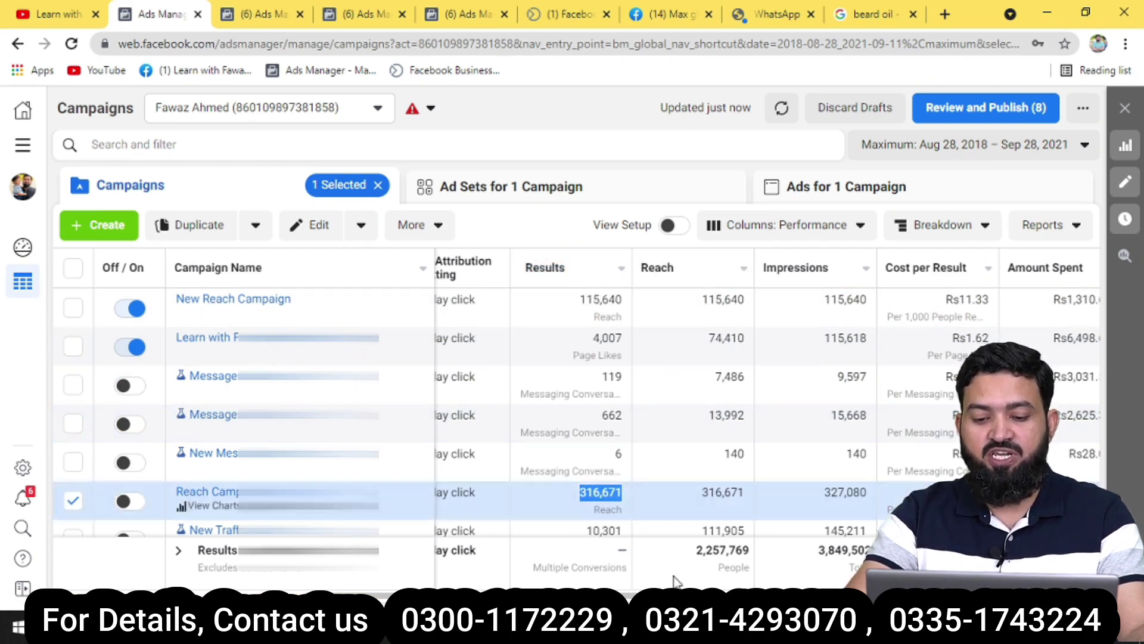
pyautogui.hscroll(3, 730, 584)
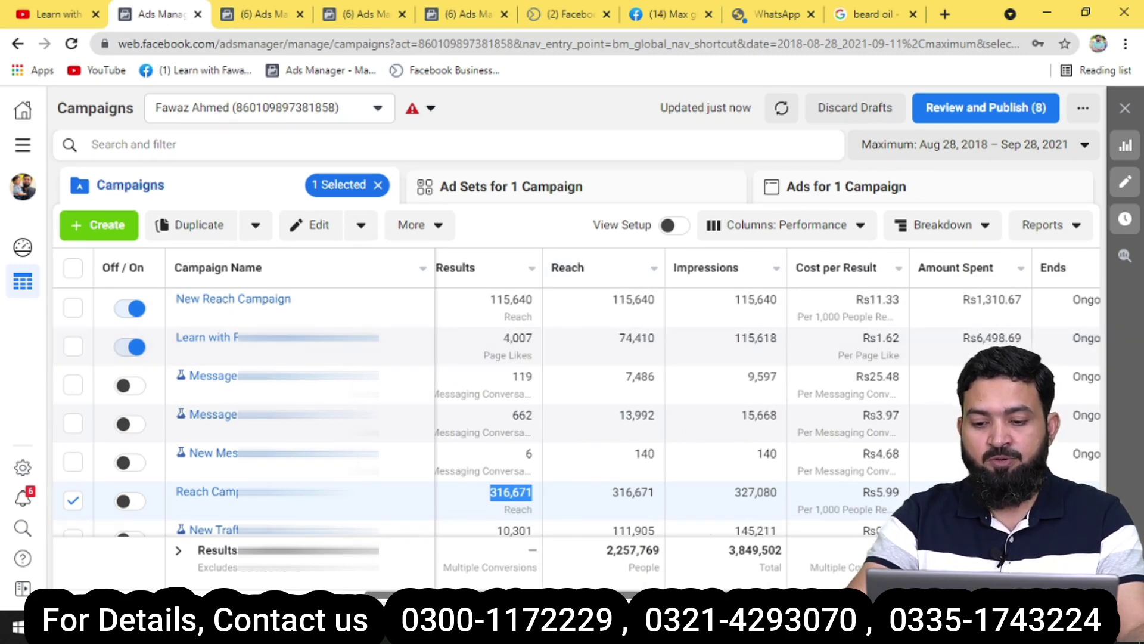
pyautogui.hscroll(2, 572, 417)
pyautogui.moveTo(796, 299); pyautogui.dragTo(865, 307)
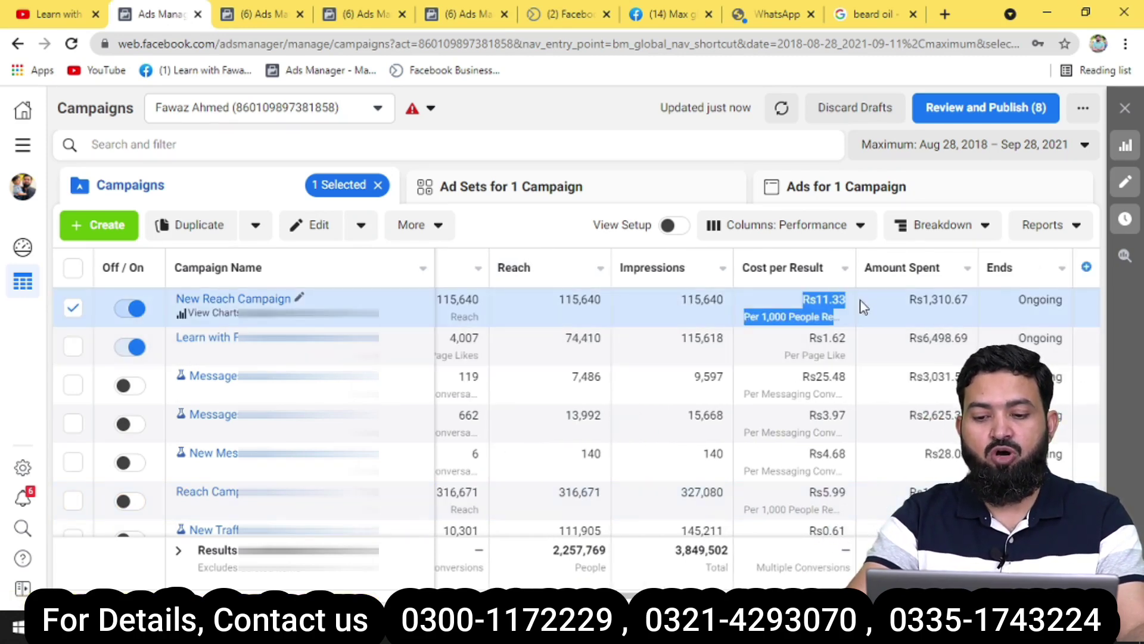
pyautogui.click(716, 188)
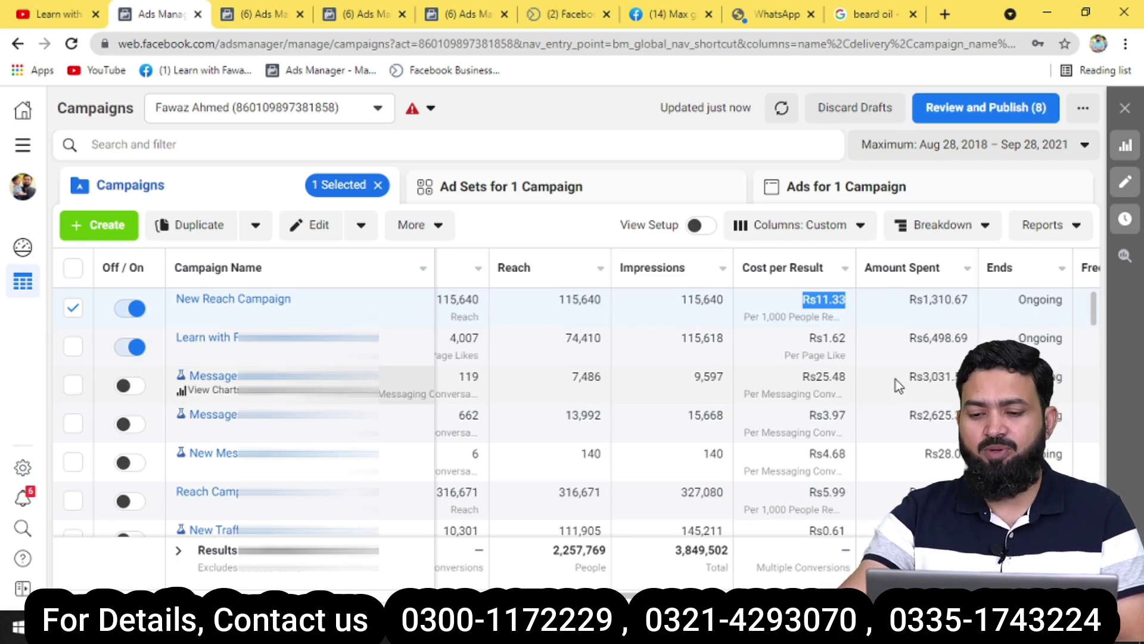
pyautogui.moveTo(808, 344); pyautogui.dragTo(862, 347)
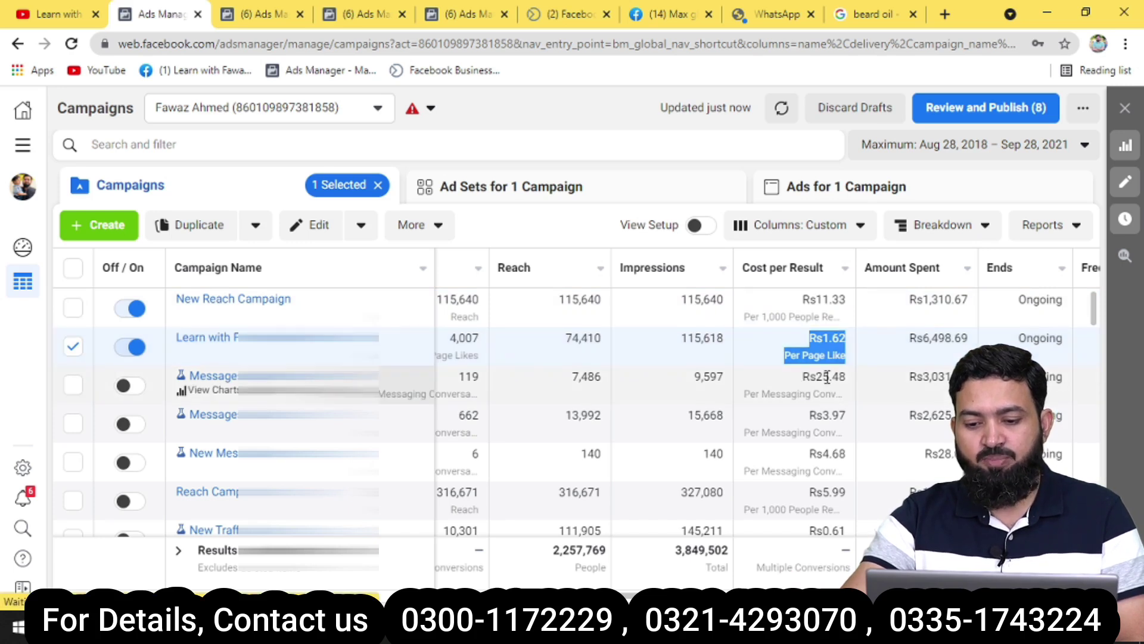
pyautogui.moveTo(816, 378); pyautogui.dragTo(861, 383)
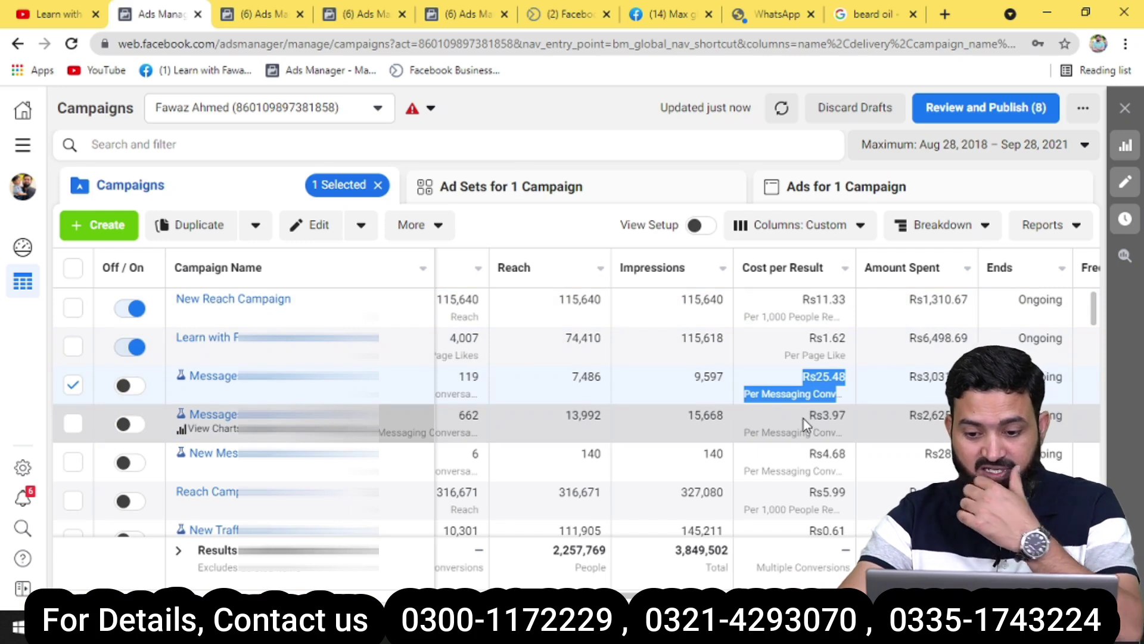
pyautogui.moveTo(803, 417); pyautogui.dragTo(858, 431)
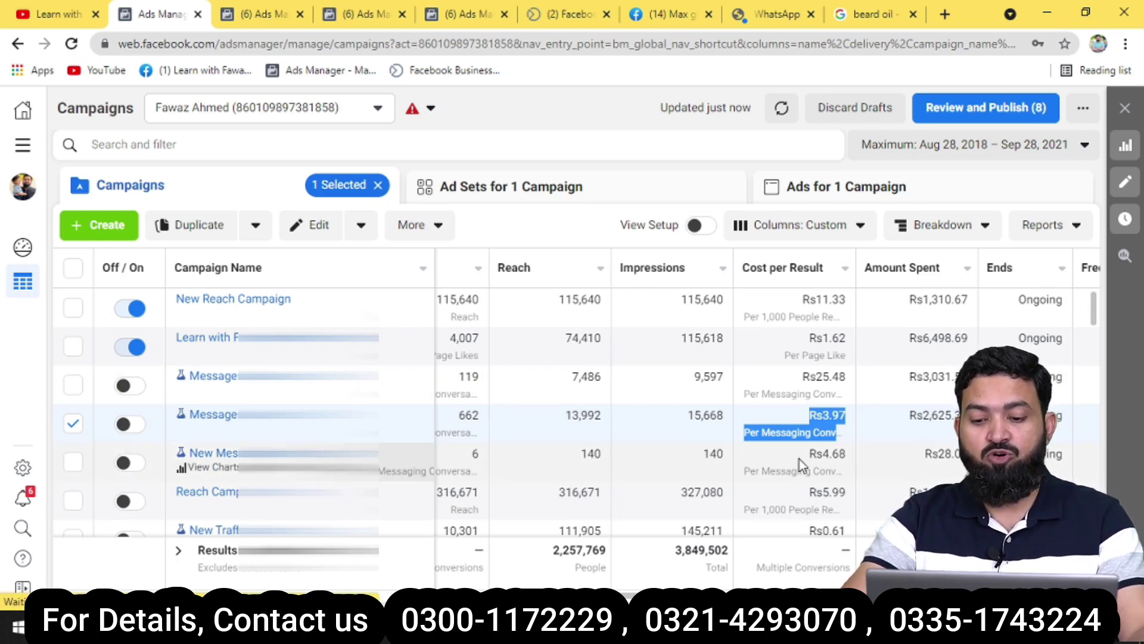
pyautogui.moveTo(802, 455); pyautogui.dragTo(855, 460)
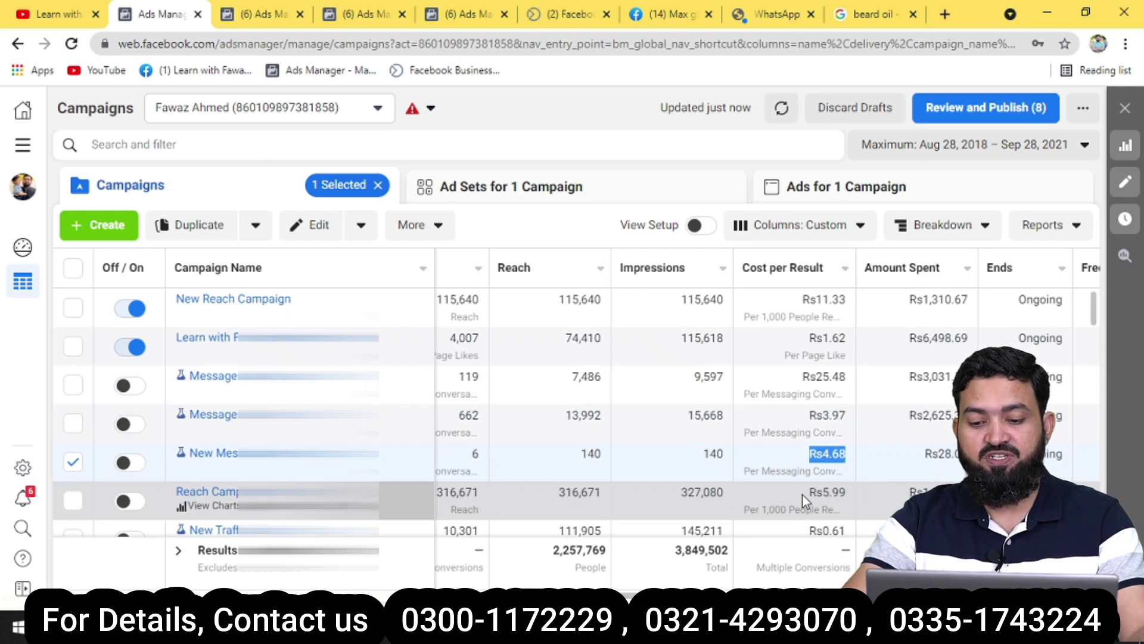
pyautogui.moveTo(803, 495); pyautogui.dragTo(863, 495)
pyautogui.click(762, 503)
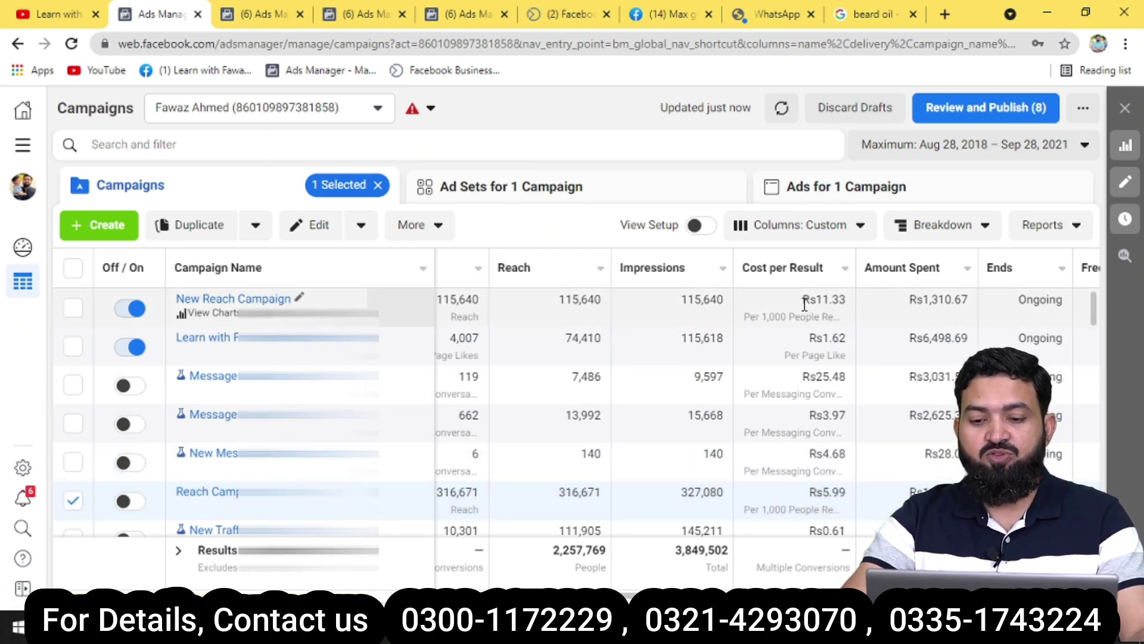
pyautogui.moveTo(812, 281)
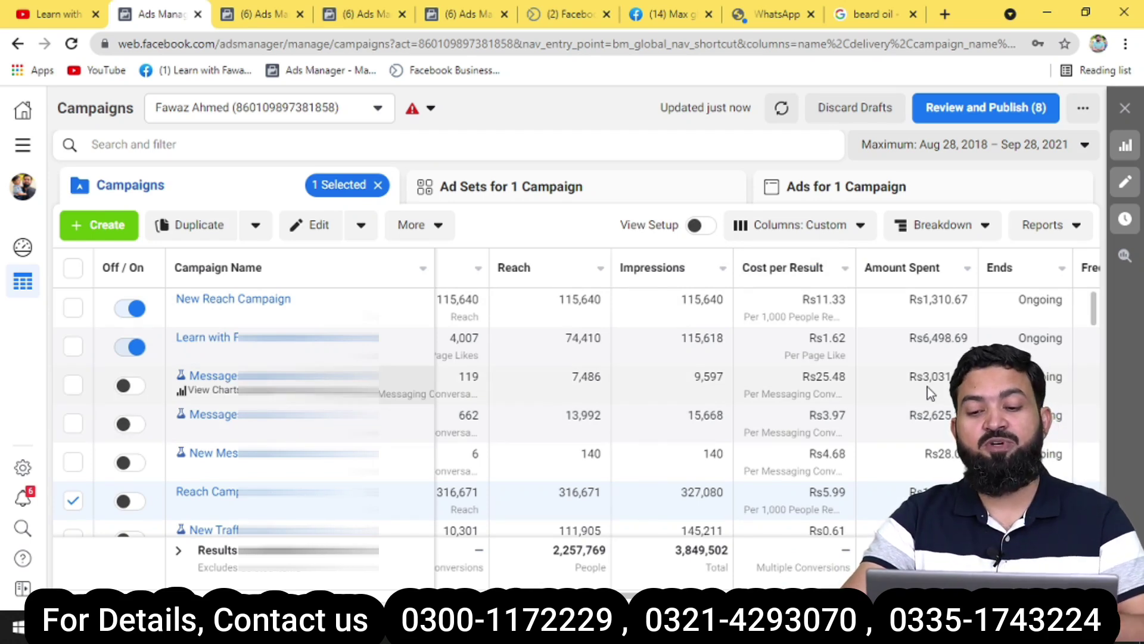
pyautogui.moveTo(901, 305); pyautogui.dragTo(980, 305)
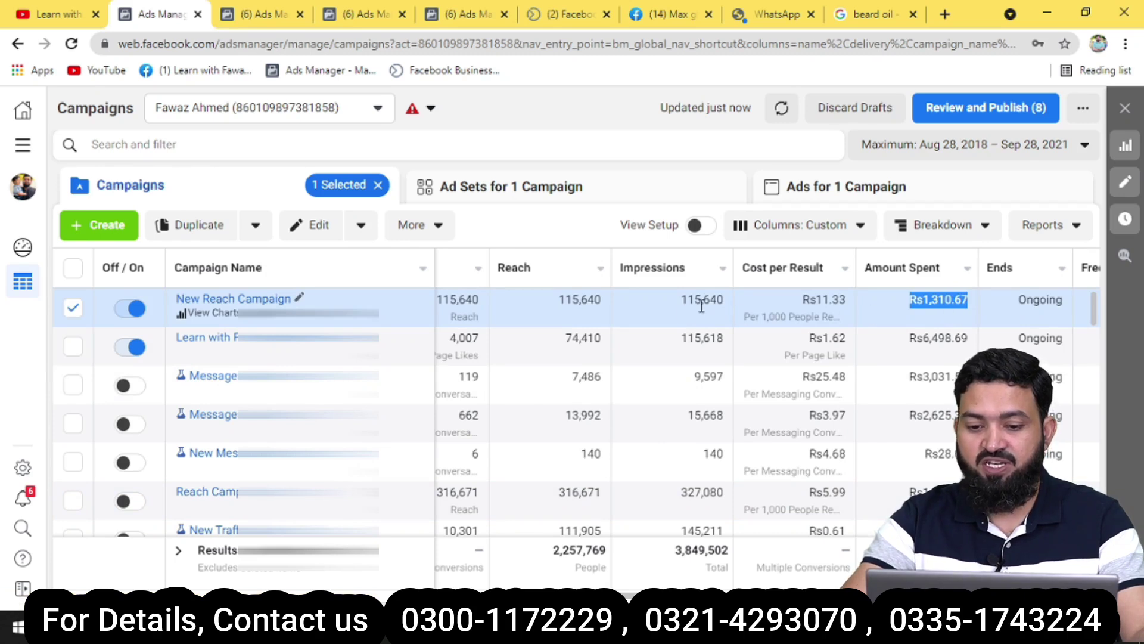
pyautogui.moveTo(568, 298); pyautogui.dragTo(615, 301)
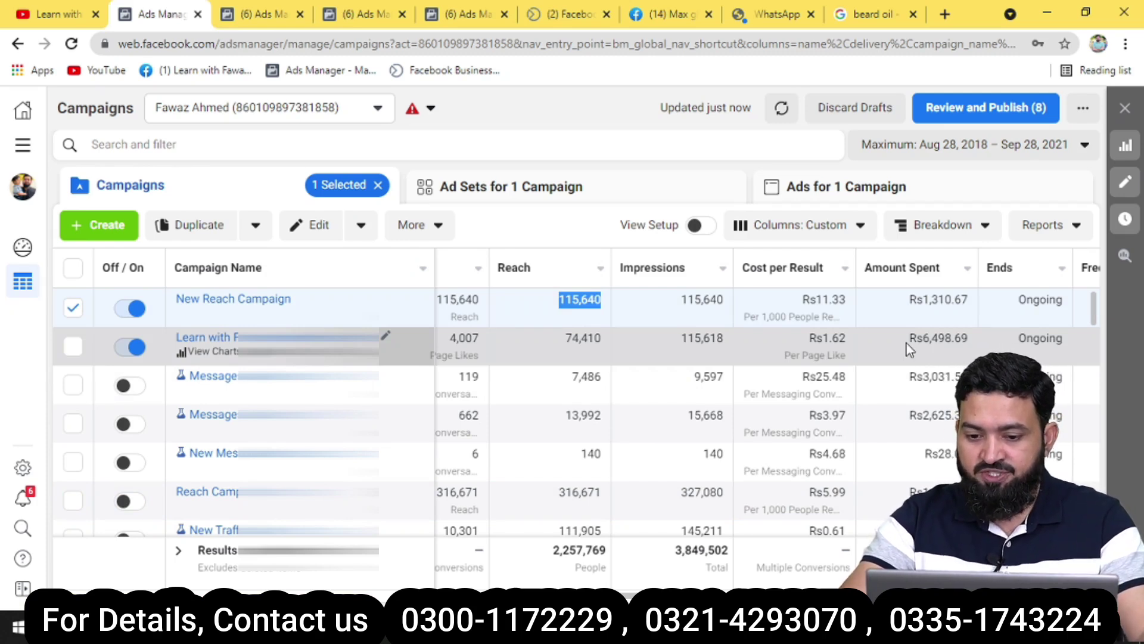
pyautogui.moveTo(900, 342); pyautogui.dragTo(968, 339)
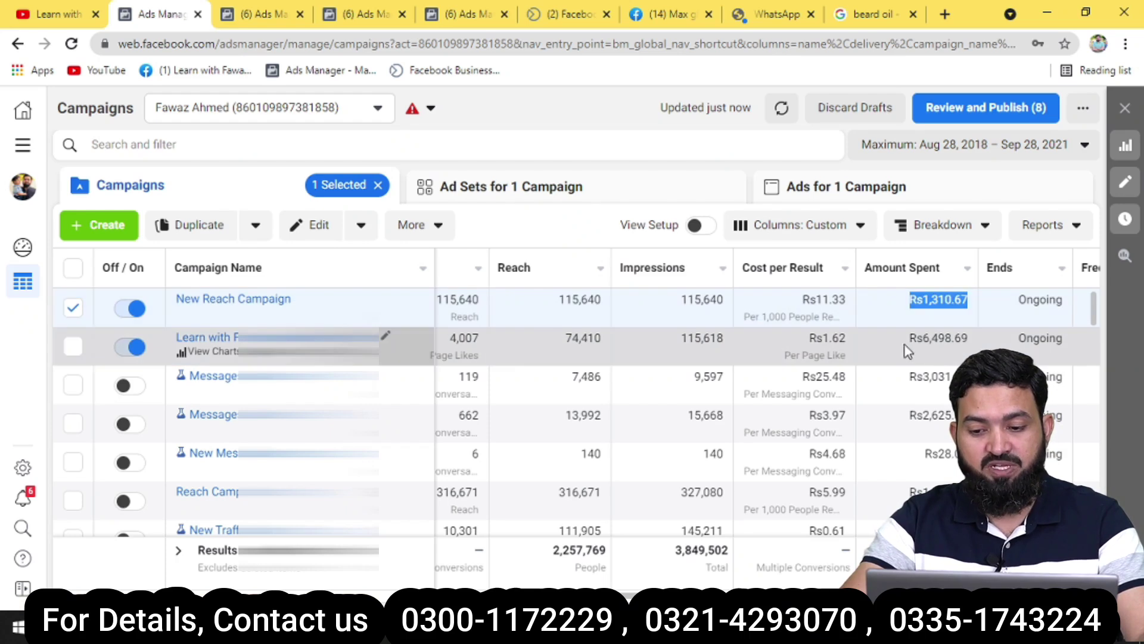
pyautogui.doubleClick(587, 339)
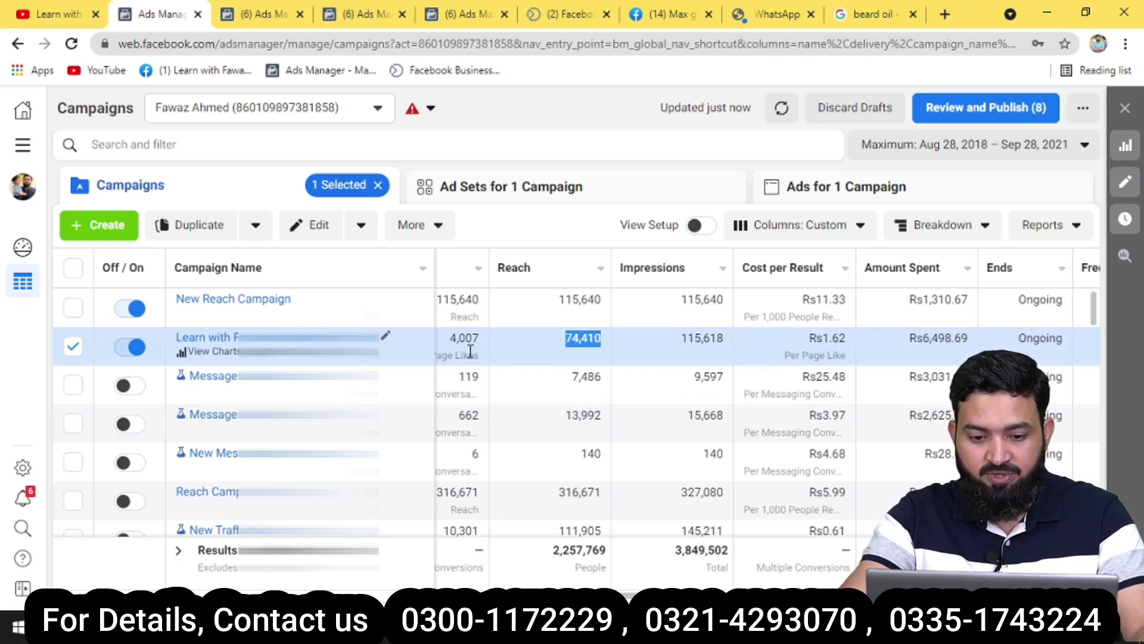
pyautogui.moveTo(450, 338); pyautogui.dragTo(491, 338)
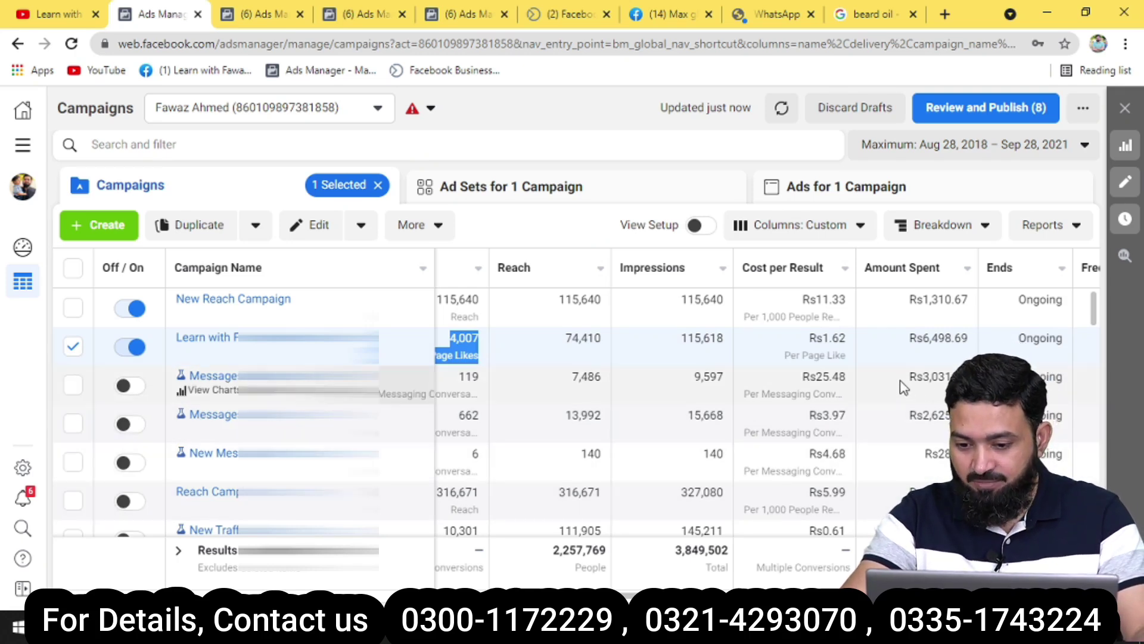
pyautogui.moveTo(906, 380); pyautogui.dragTo(973, 379)
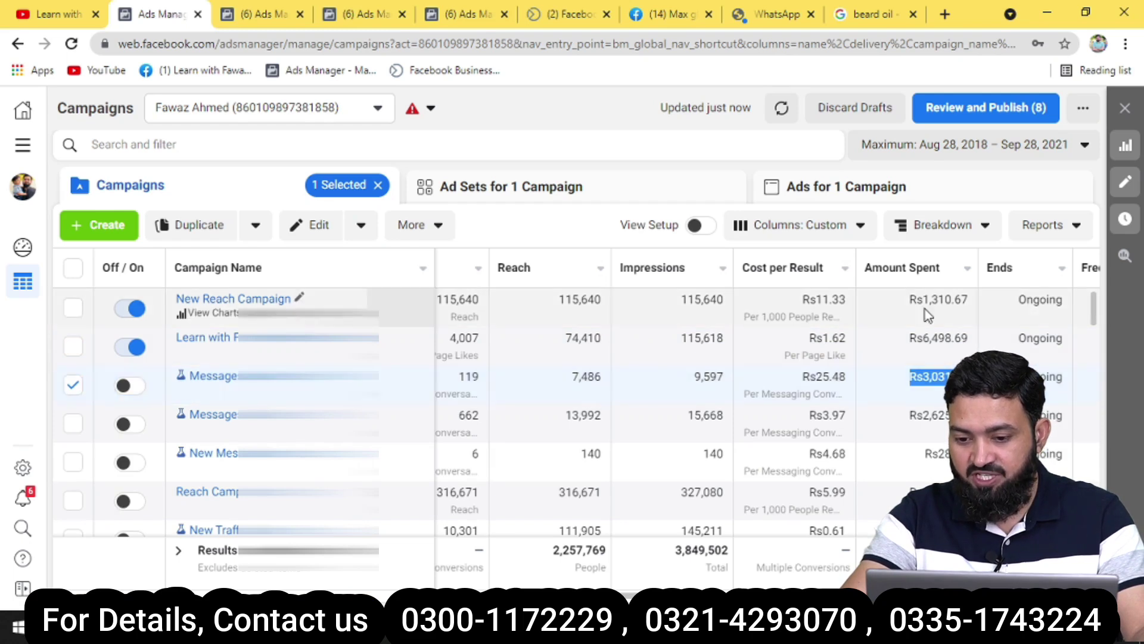
pyautogui.moveTo(911, 298); pyautogui.dragTo(973, 302)
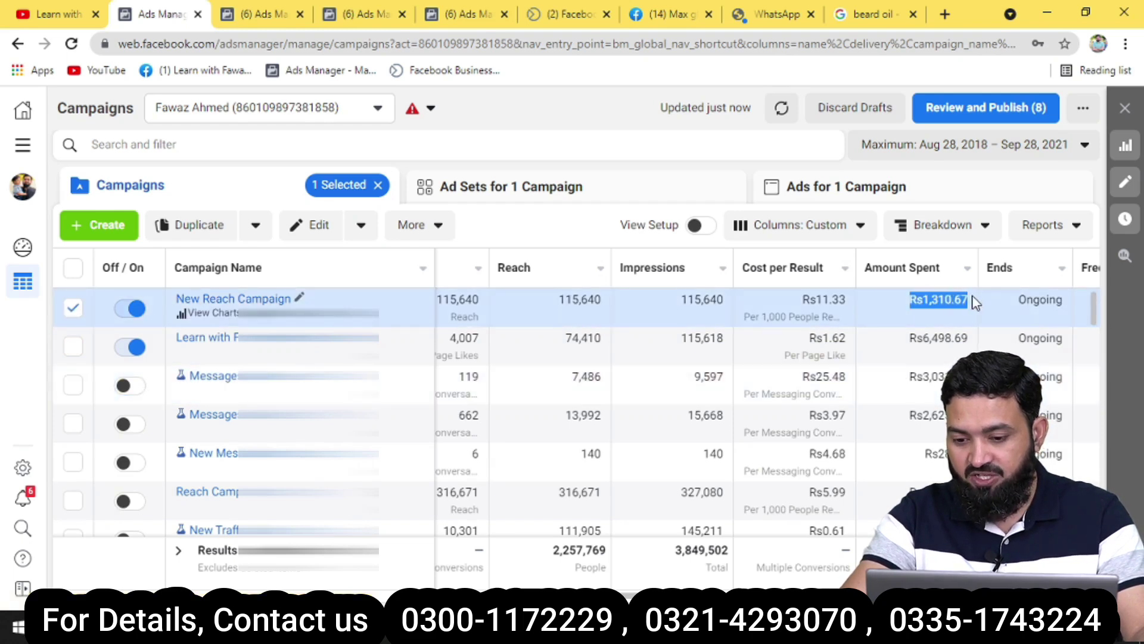
pyautogui.moveTo(910, 376); pyautogui.dragTo(972, 378)
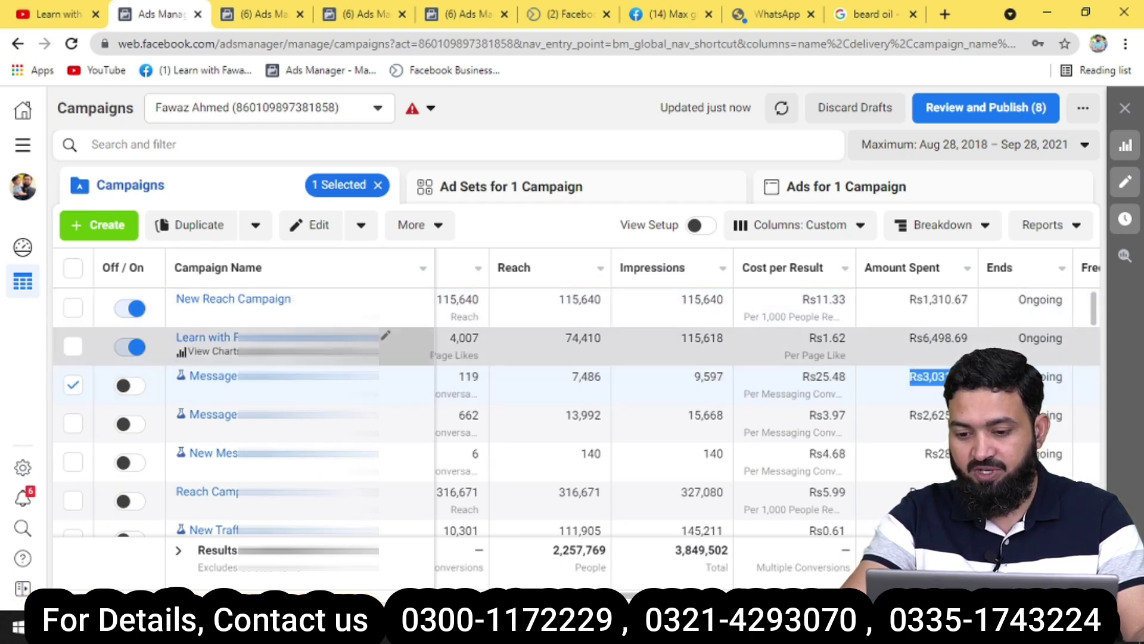
pyautogui.moveTo(567, 303); pyautogui.dragTo(572, 302)
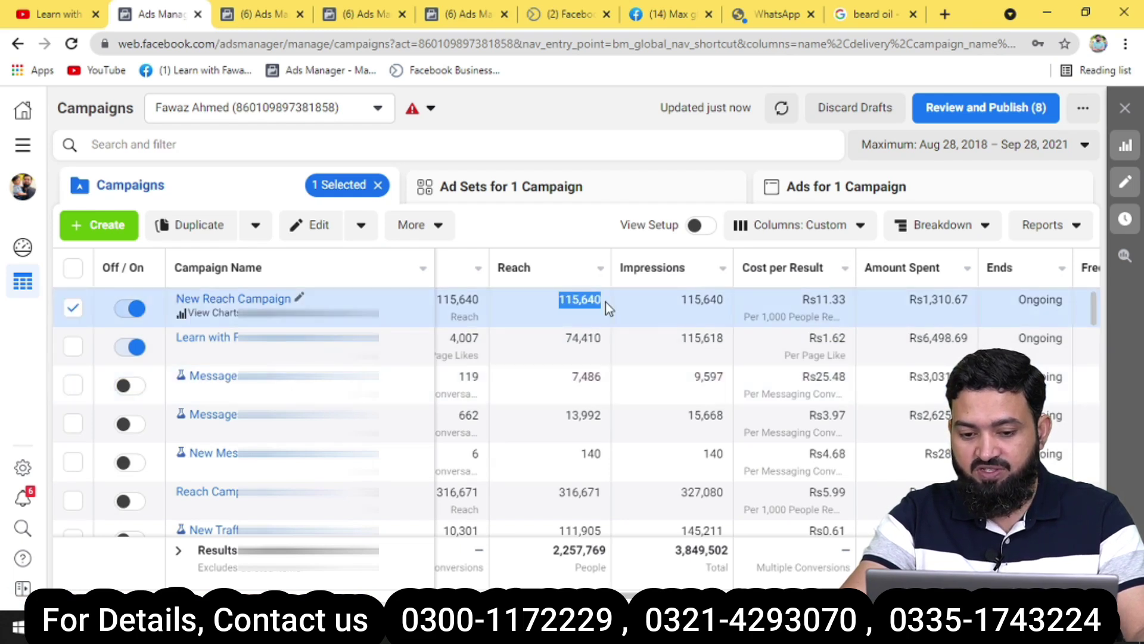
pyautogui.moveTo(569, 384); pyautogui.dragTo(610, 384)
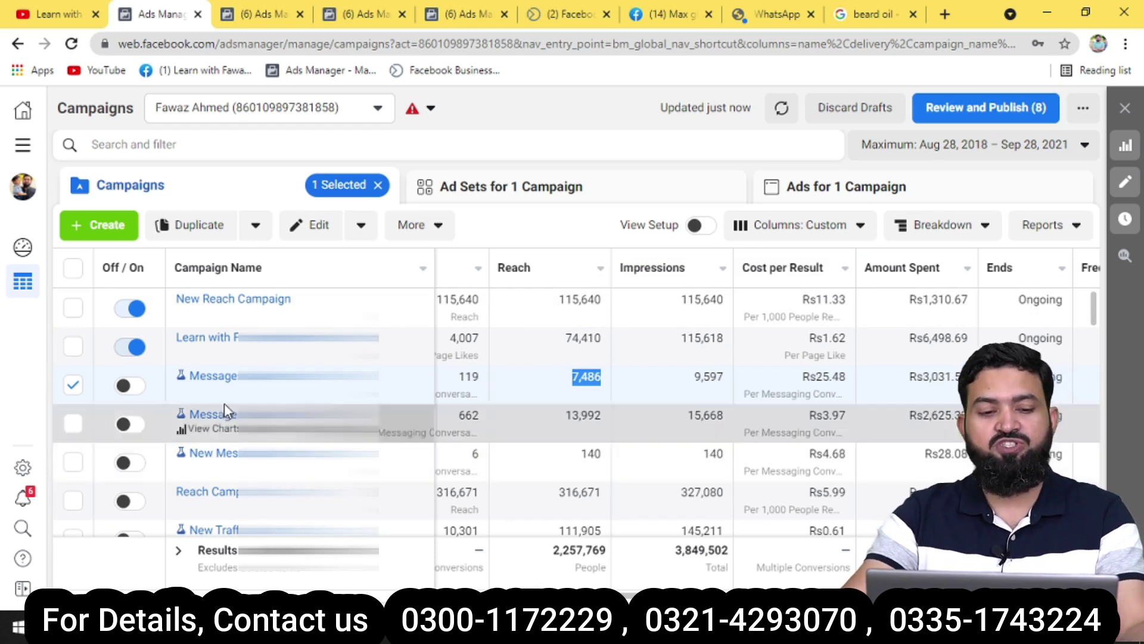
# Go to Insights under Analyze and Report in the All Tools menu.
pyautogui.click(23, 146)
pyautogui.scroll(-7, 173, 367)
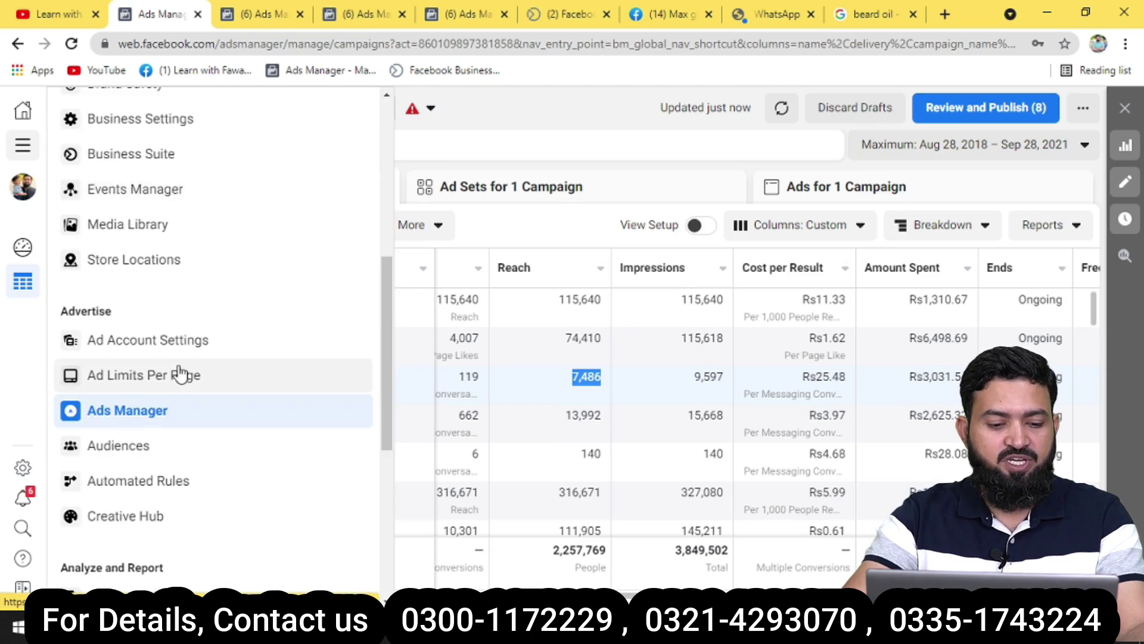
pyautogui.scroll(-6, 180, 367)
pyautogui.click(116, 379)
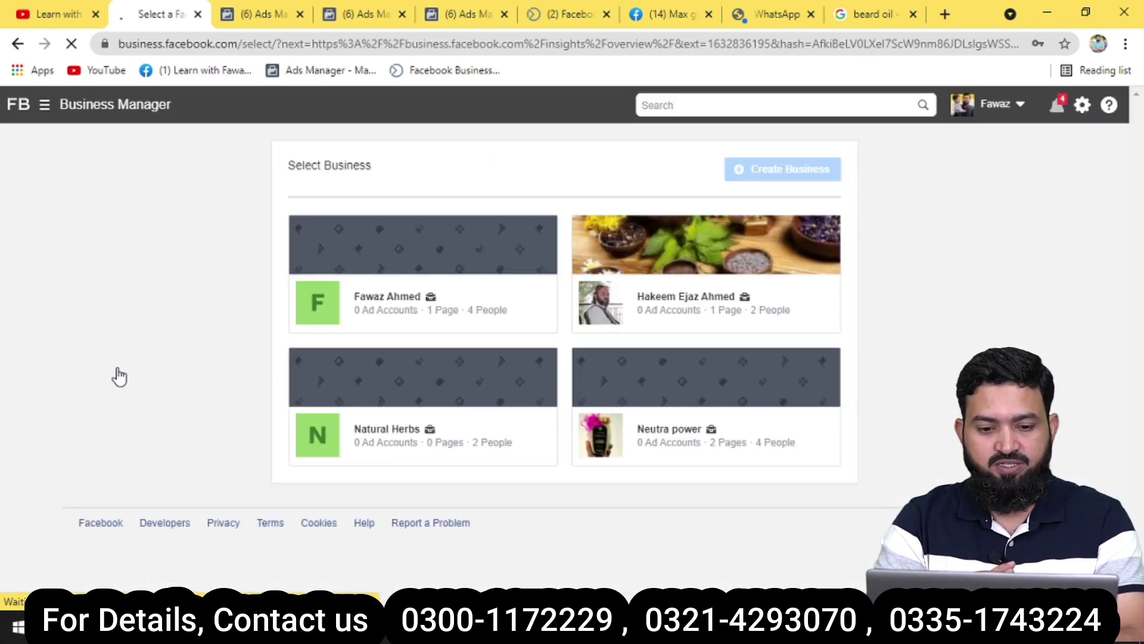
# Open the first business's Insights overview, marking Facebook reach 757,708 and Instagram reach 45,423.
pyautogui.click(397, 306)
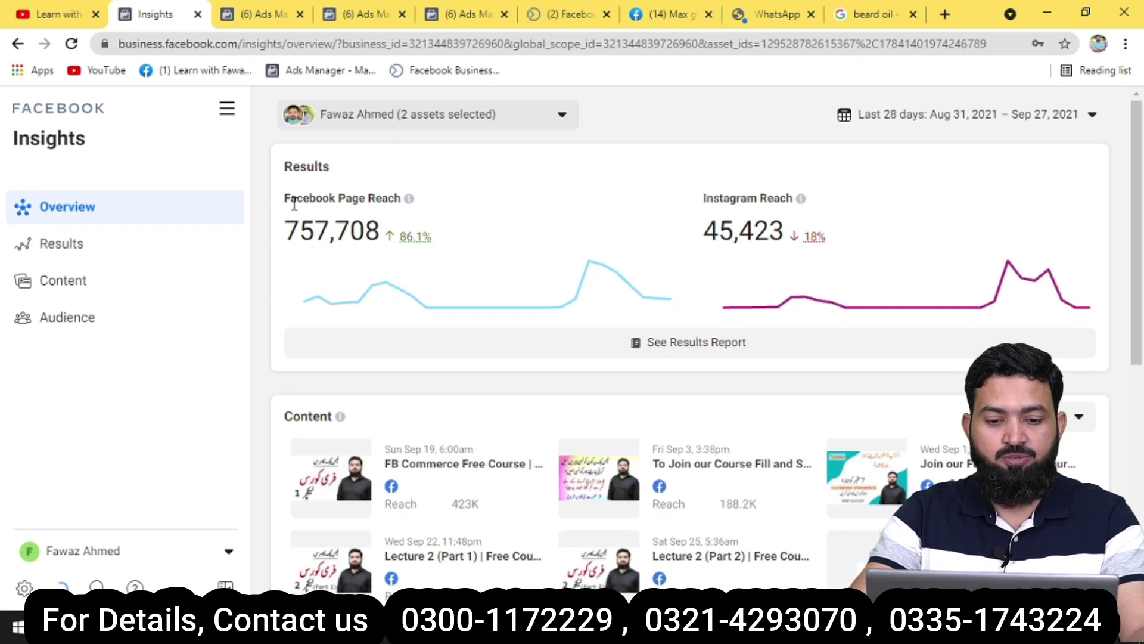
pyautogui.moveTo(287, 232); pyautogui.dragTo(393, 234)
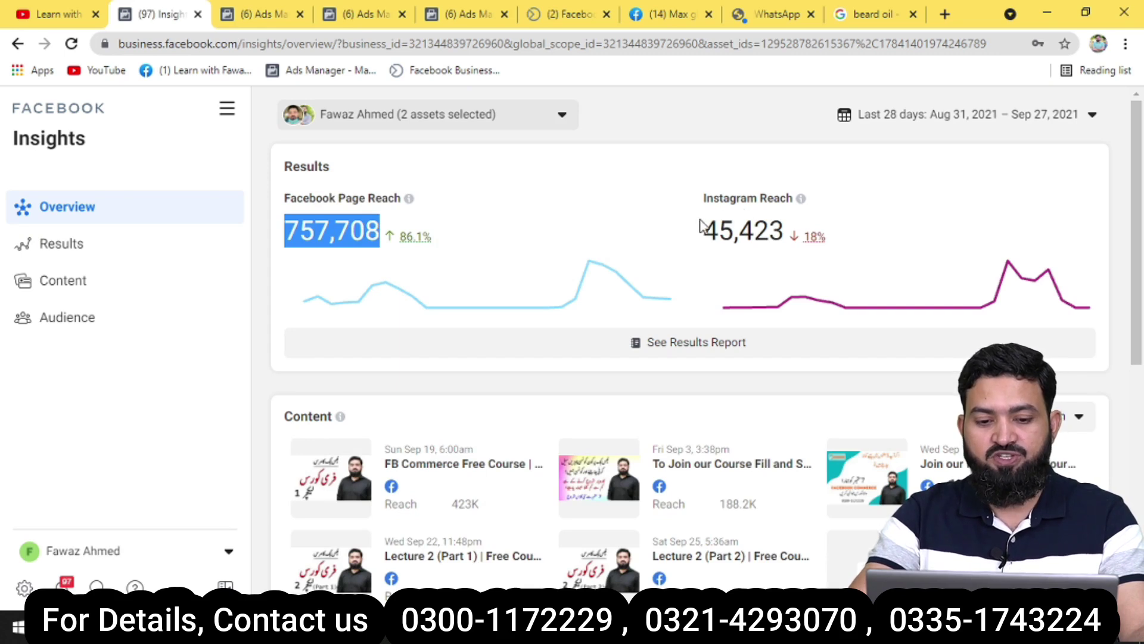
pyautogui.moveTo(702, 228); pyautogui.dragTo(768, 256)
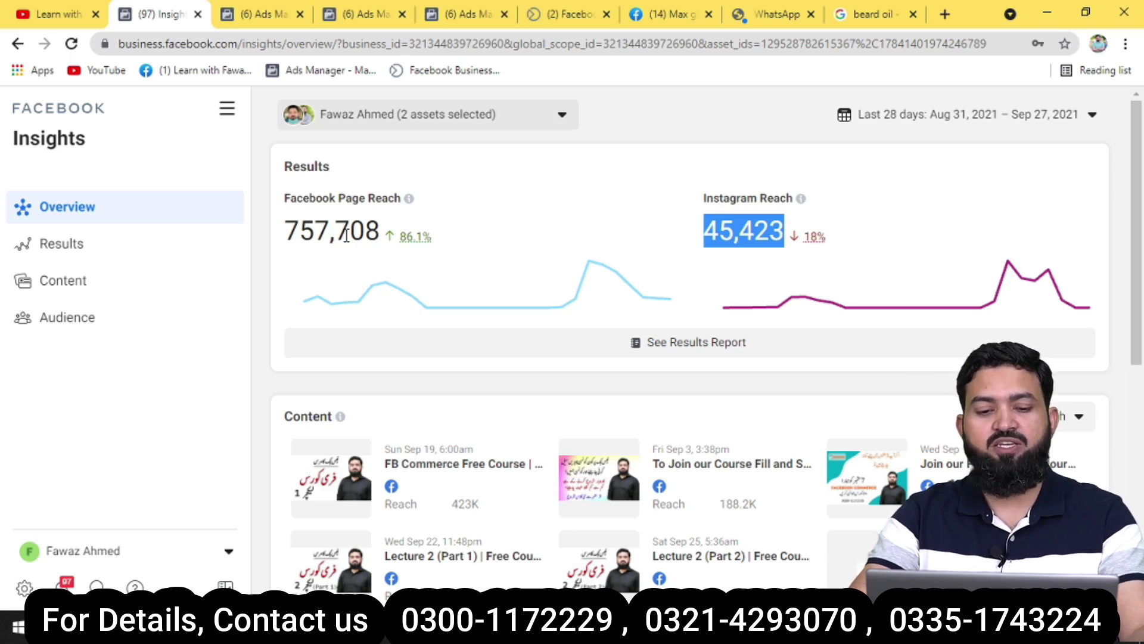
pyautogui.scroll(-3, 358, 265)
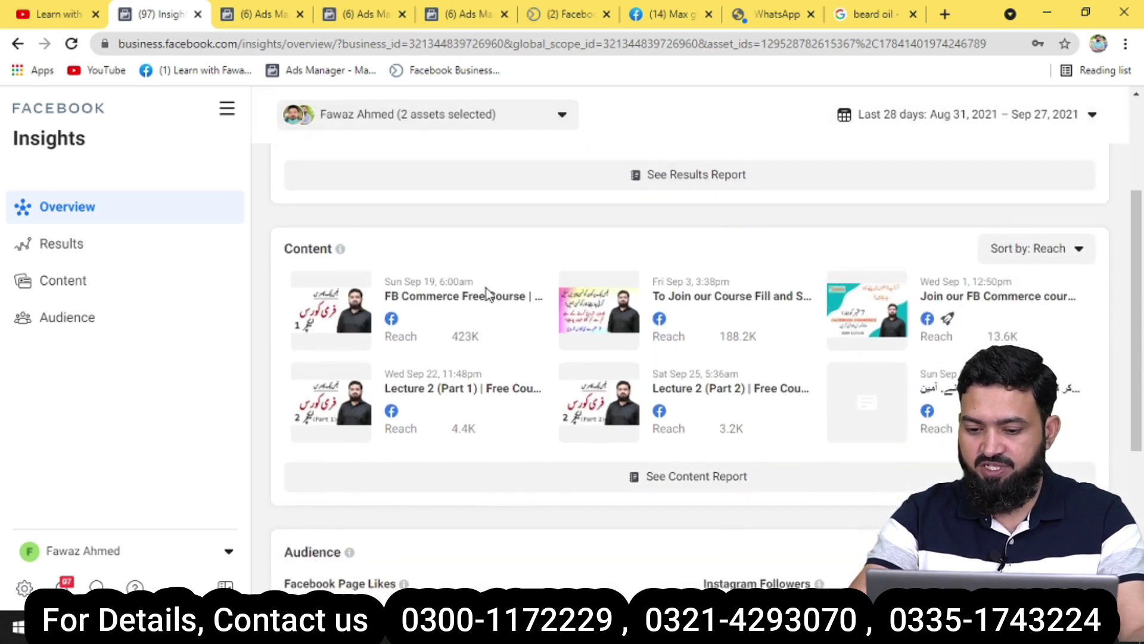
pyautogui.scroll(-5, 504, 295)
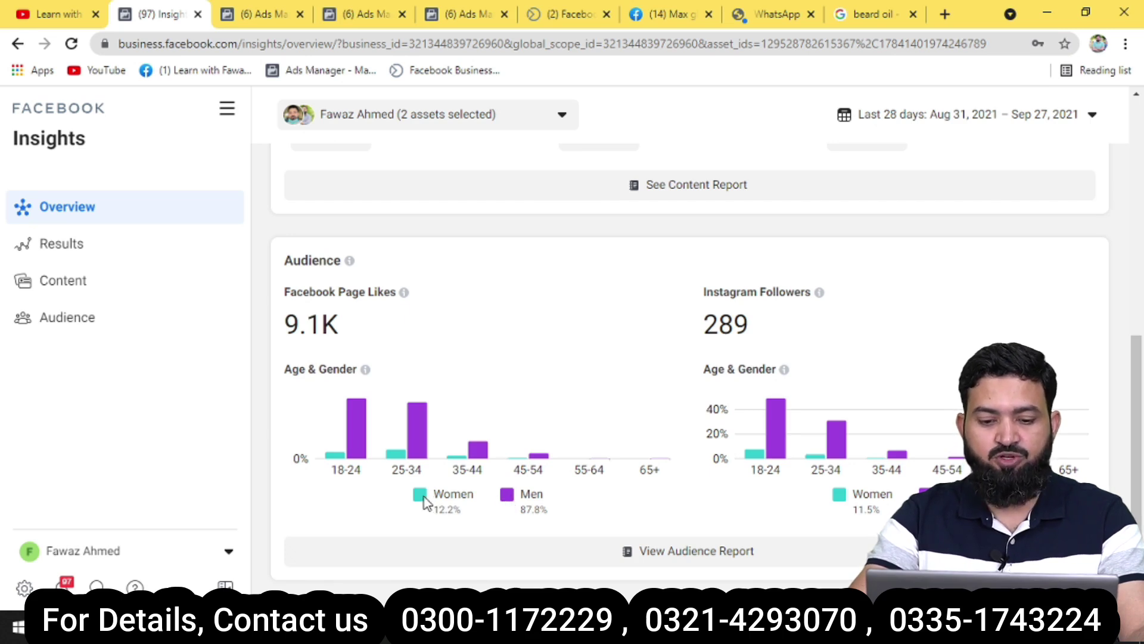
pyautogui.click(53, 245)
# On the Audience page, highlight the 12.2% women share and the 18-24 to 45-54 age groups.
pyautogui.click(81, 311)
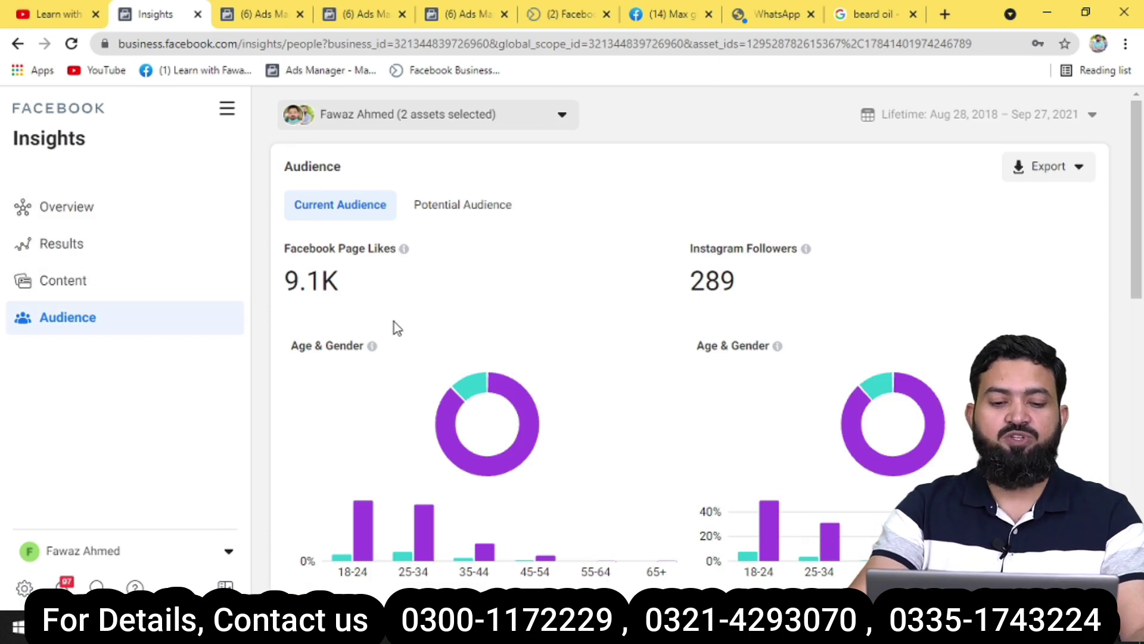
pyautogui.scroll(-1, 298, 220)
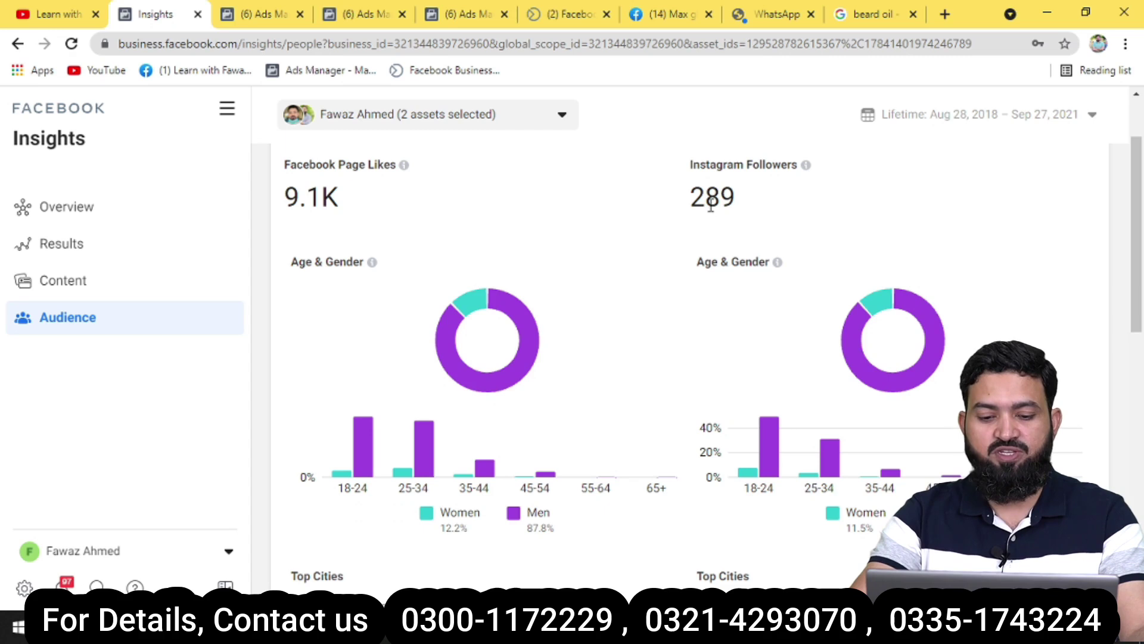
pyautogui.scroll(-1, 644, 266)
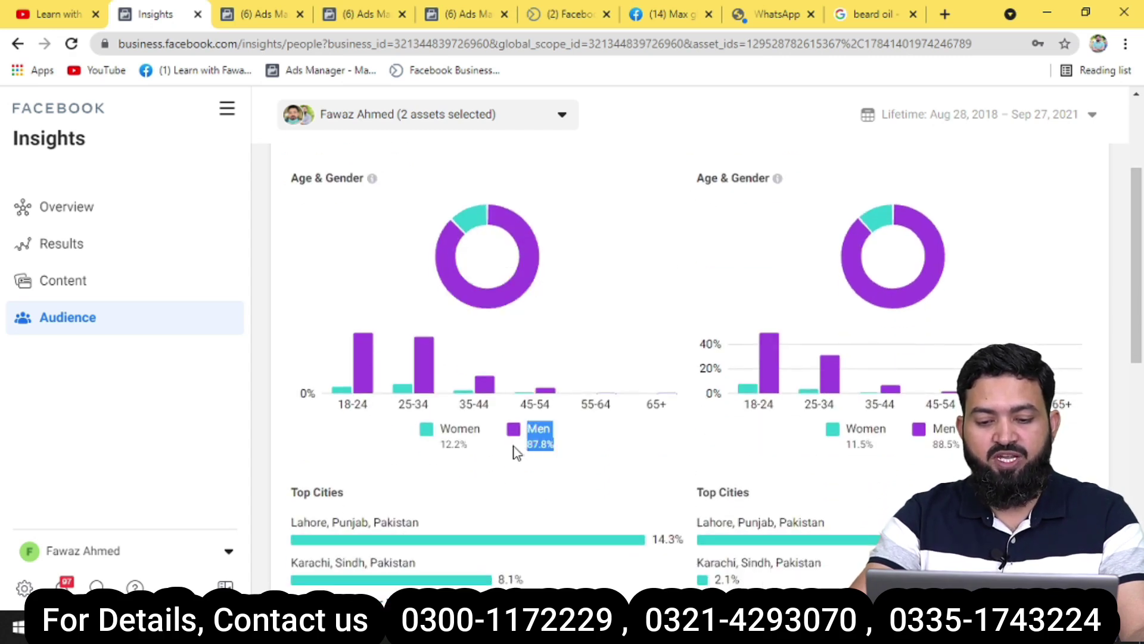
pyautogui.moveTo(470, 442); pyautogui.dragTo(440, 444)
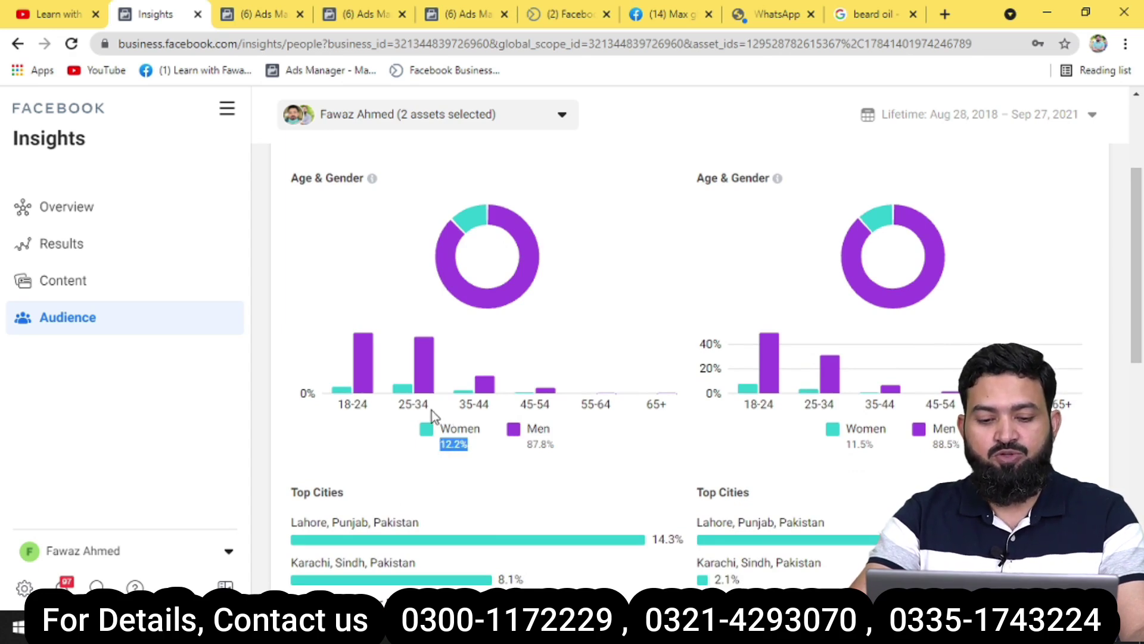
pyautogui.click(335, 403)
pyautogui.moveTo(416, 403); pyautogui.dragTo(553, 407)
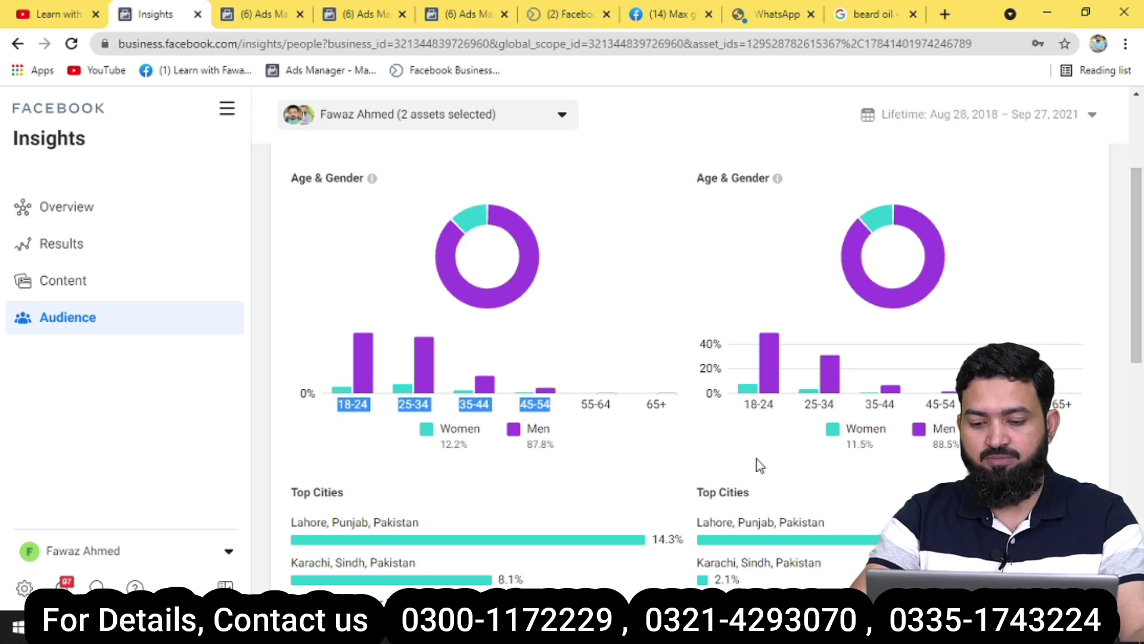
pyautogui.scroll(1, 802, 271)
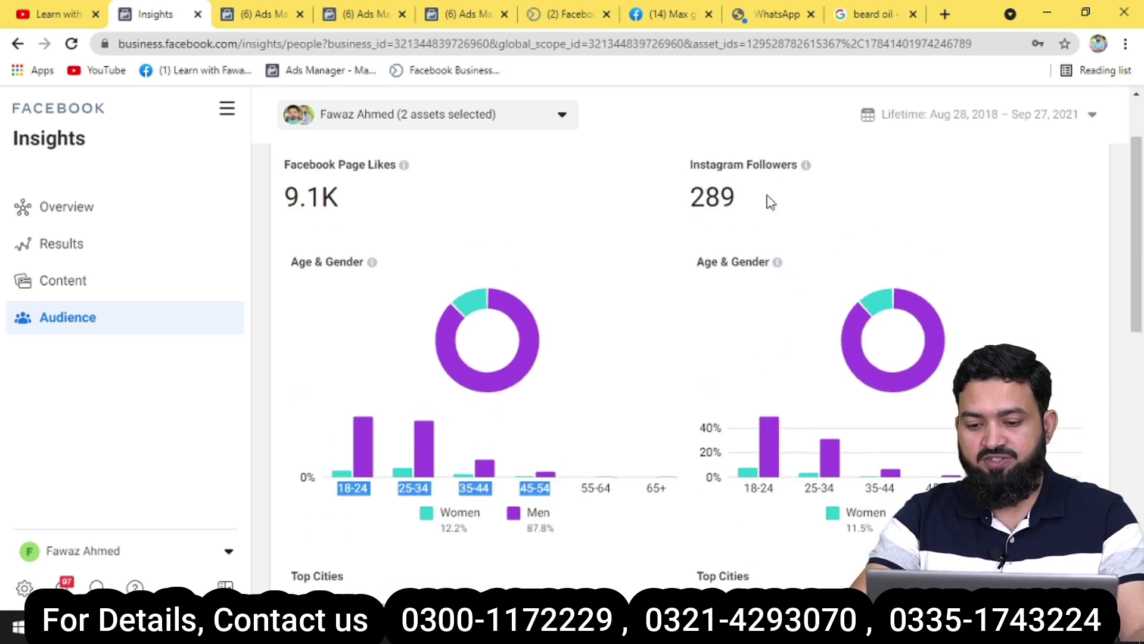
pyautogui.scroll(-1, 790, 304)
pyautogui.click(841, 403)
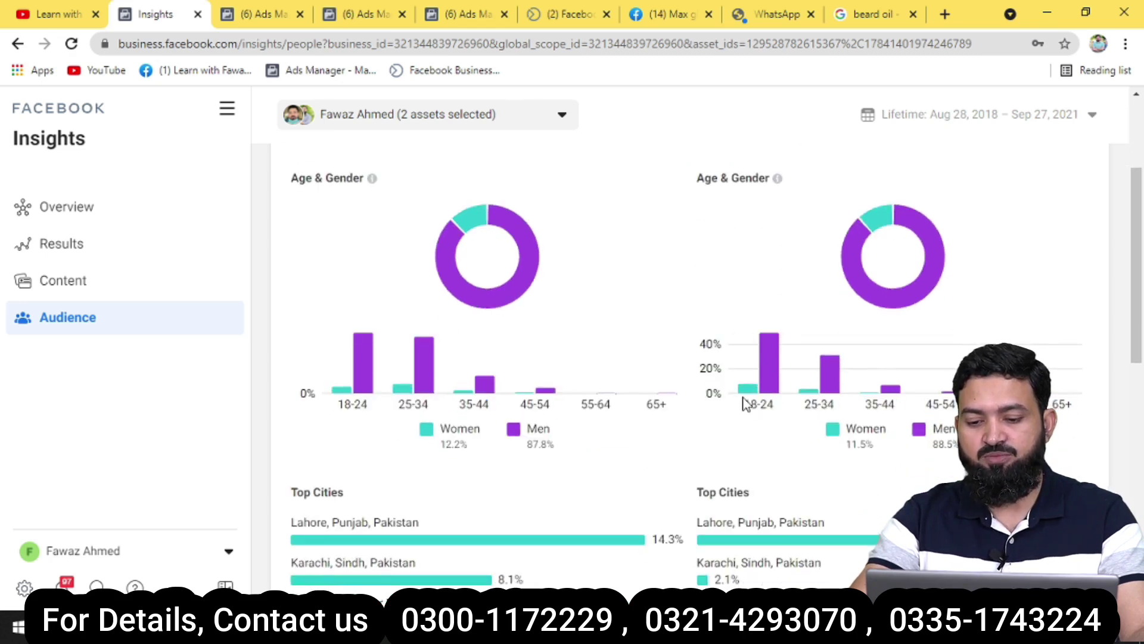